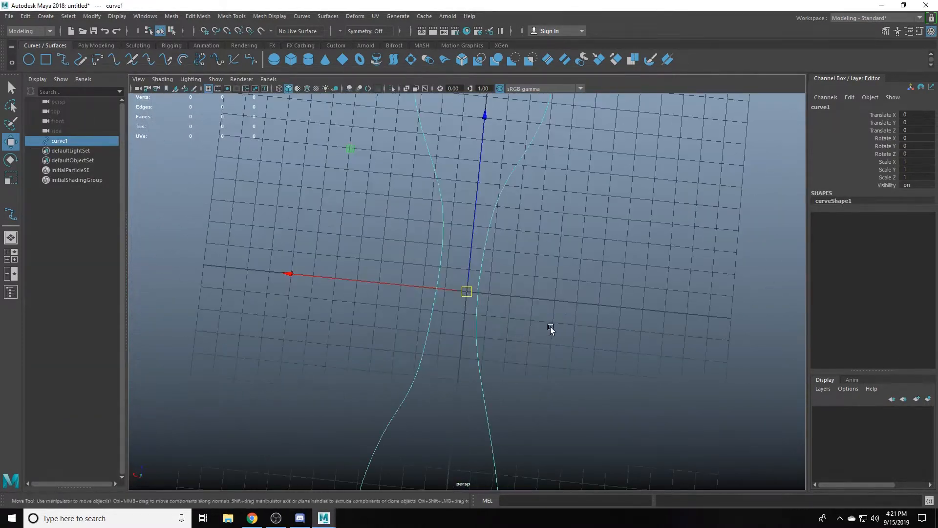
- Rebuild the peanut-shaped curve as a uniform cubic curve with 18 spans
{"action": "left_click_drag", "start_coordinate": [550, 326], "coordinate": [597, 299], "text": "alt"}
{"action": "left_click", "coordinate": [334, 307]}
{"action": "left_click", "coordinate": [360, 170]}
{"action": "left_click", "coordinate": [272, 16]}
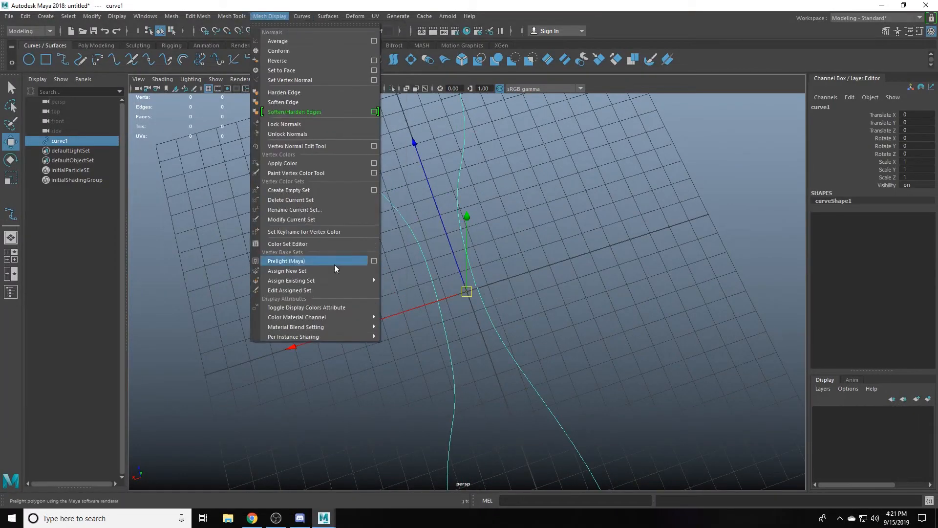
{"action": "mouse_move", "coordinate": [303, 17]}
{"action": "left_click", "coordinate": [399, 320]}
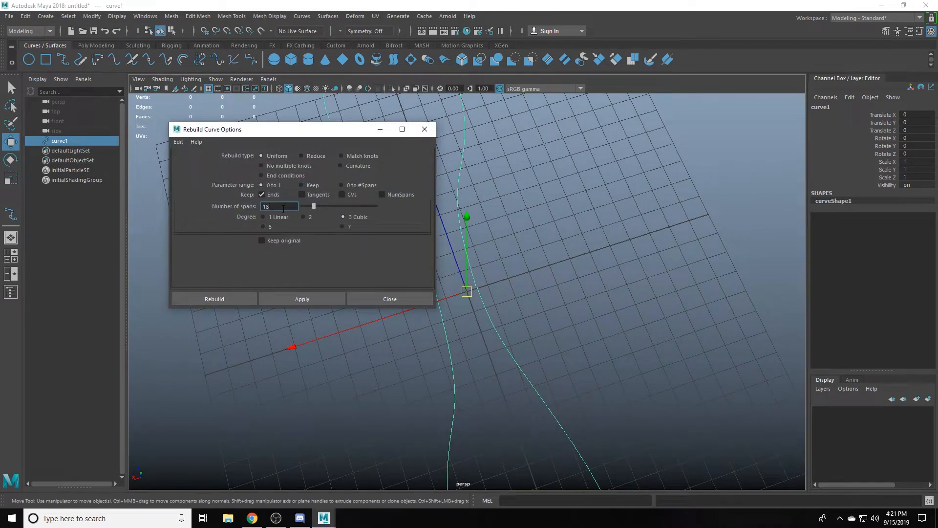
{"action": "left_click", "coordinate": [297, 294]}
{"action": "left_click", "coordinate": [369, 298]}
{"action": "scroll", "coordinate": [577, 227], "scroll_direction": "down", "scroll_amount": 5}
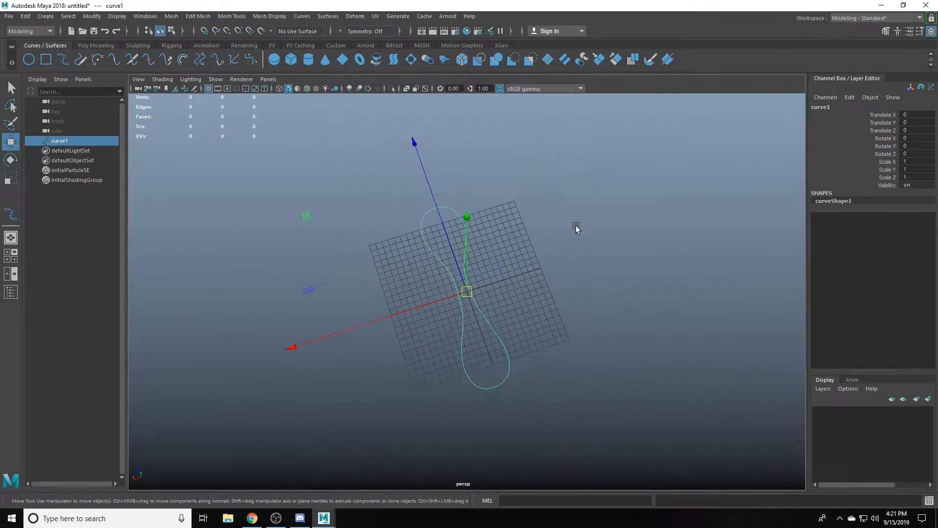
- Close the gap between the ends of the peanut-shaped curve with Open/Close
{"action": "left_click_drag", "start_coordinate": [448, 302], "coordinate": [594, 345], "text": "alt"}
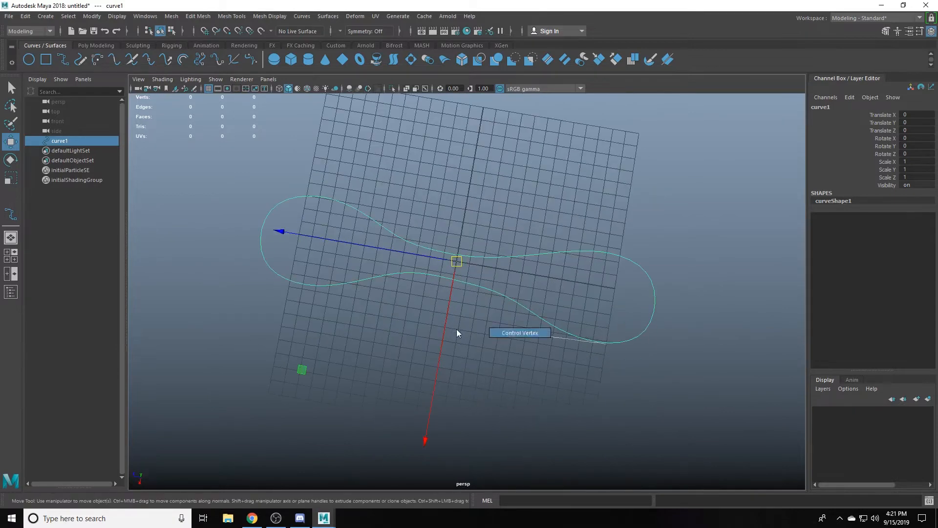
{"action": "right_click_drag", "start_coordinate": [457, 329], "coordinate": [457, 330]}
{"action": "left_click_drag", "start_coordinate": [457, 331], "coordinate": [505, 330], "text": "alt"}
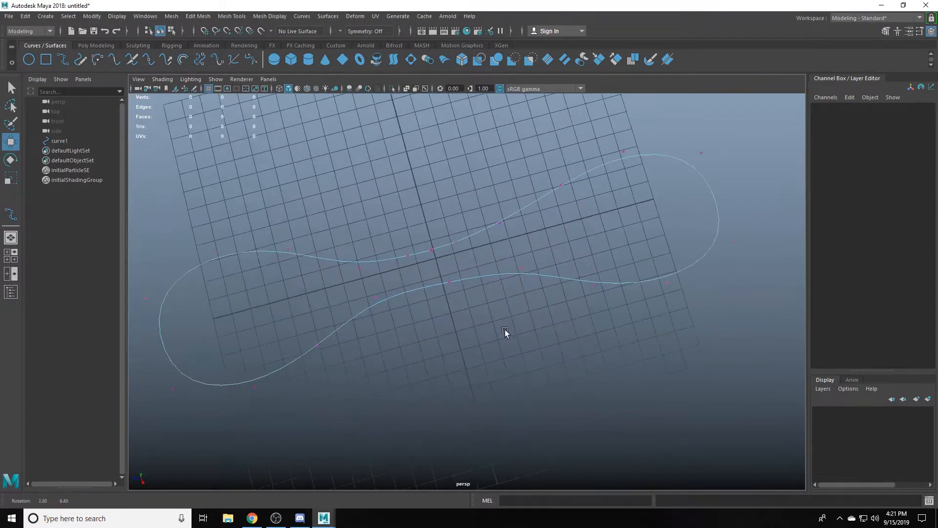
{"action": "scroll", "coordinate": [506, 329], "scroll_direction": "up", "scroll_amount": 5}
{"action": "key", "text": "F8"}
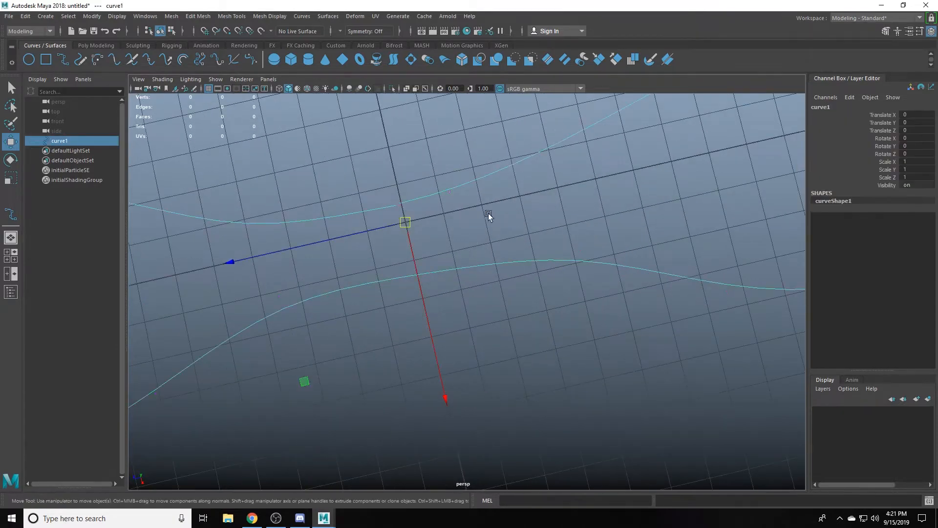
{"action": "left_click", "coordinate": [302, 16]}
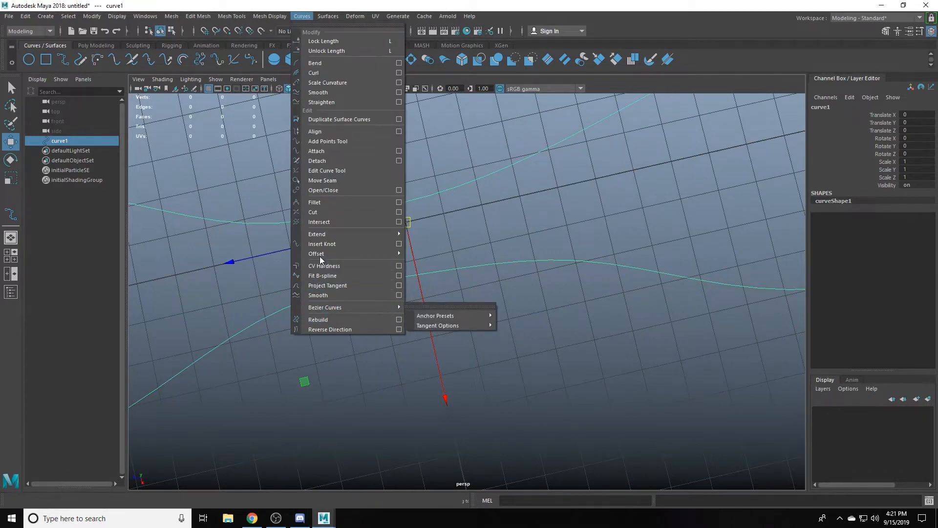
{"action": "left_click", "coordinate": [323, 190]}
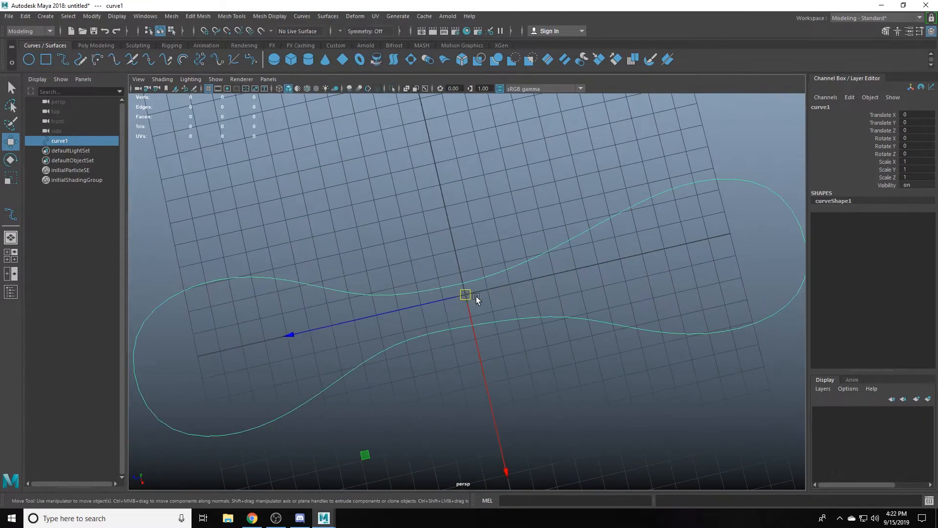
- Attach the current Paint Effects brush to the closed curve
{"action": "left_click_drag", "start_coordinate": [500, 297], "coordinate": [410, 316], "text": "alt"}
{"action": "left_click", "coordinate": [525, 345]}
{"action": "left_click_drag", "start_coordinate": [502, 296], "coordinate": [476, 380]}
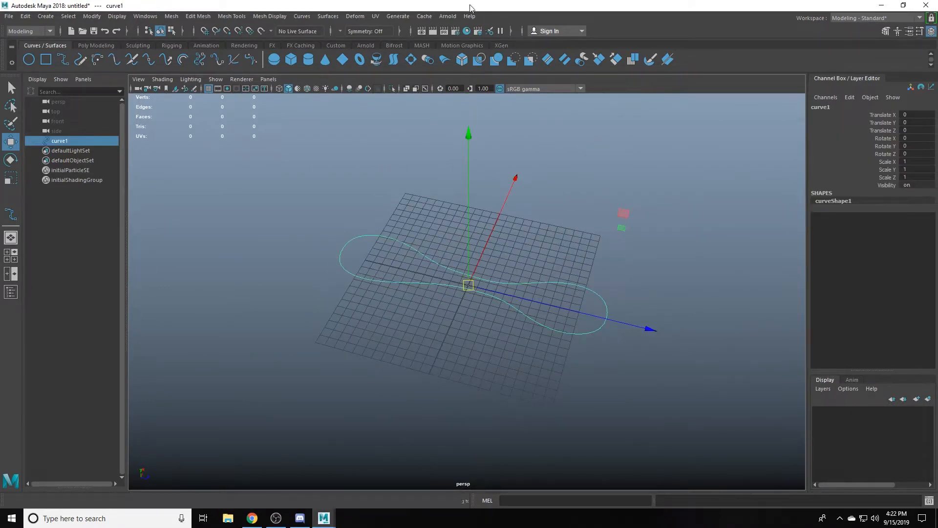
{"action": "left_click", "coordinate": [397, 17]}
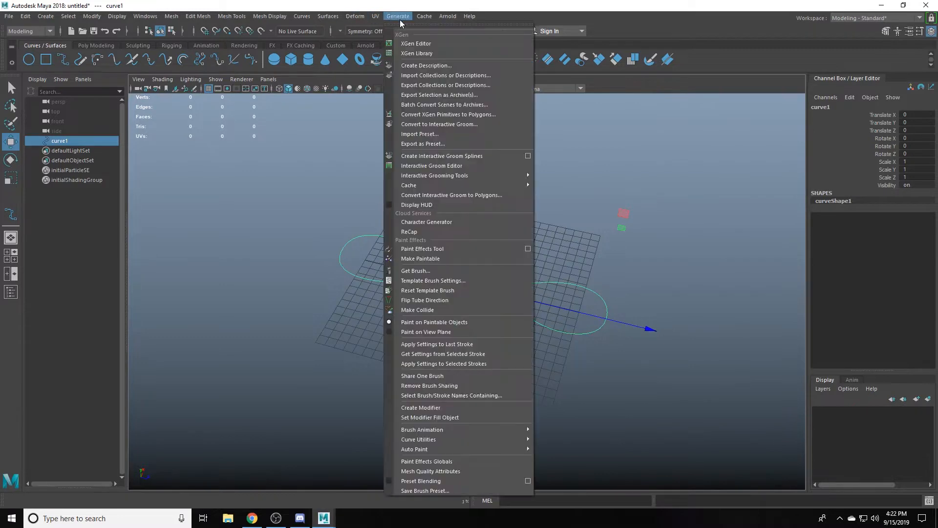
{"action": "mouse_move", "coordinate": [428, 442]}
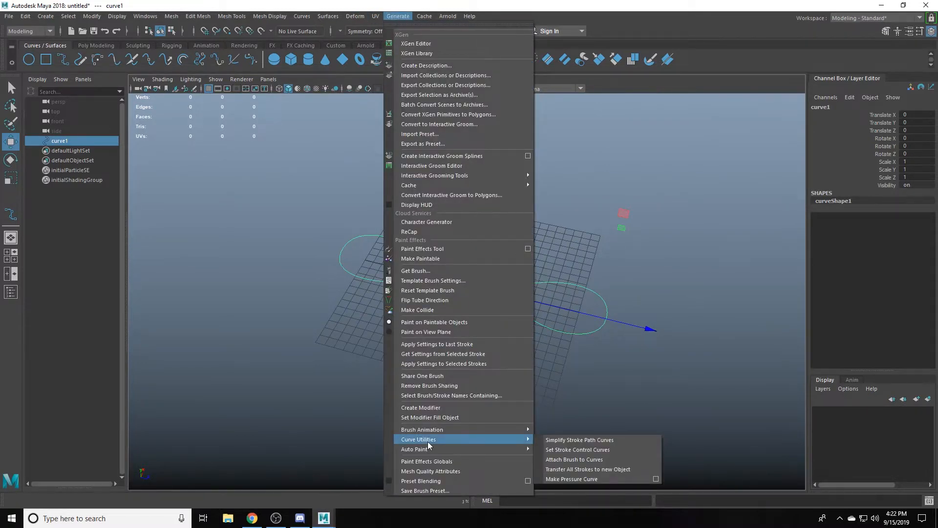
{"action": "left_click", "coordinate": [568, 462]}
{"action": "scroll", "coordinate": [537, 308], "scroll_direction": "up", "scroll_amount": 4}
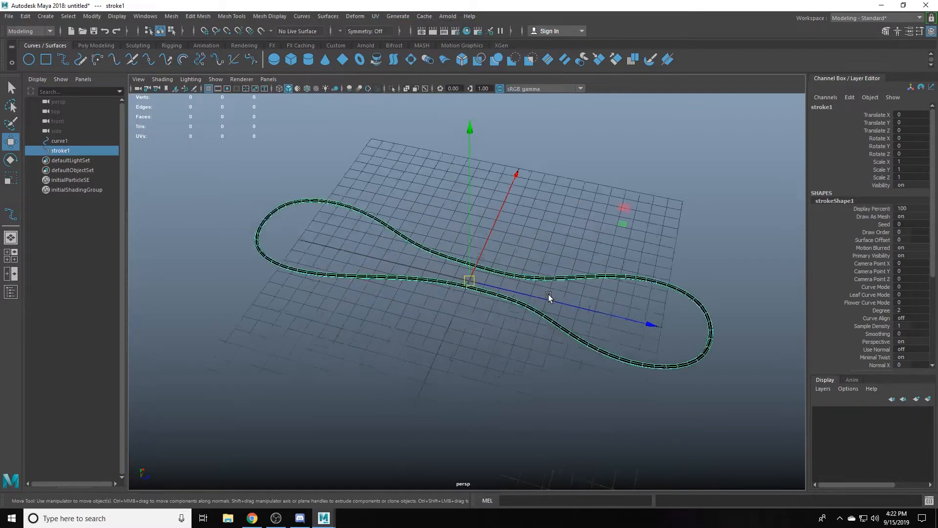
- Dock the Attribute Editor at the window's side and set the stroke brush's Global Scale to 30
{"action": "key", "text": "ctrl+a"}
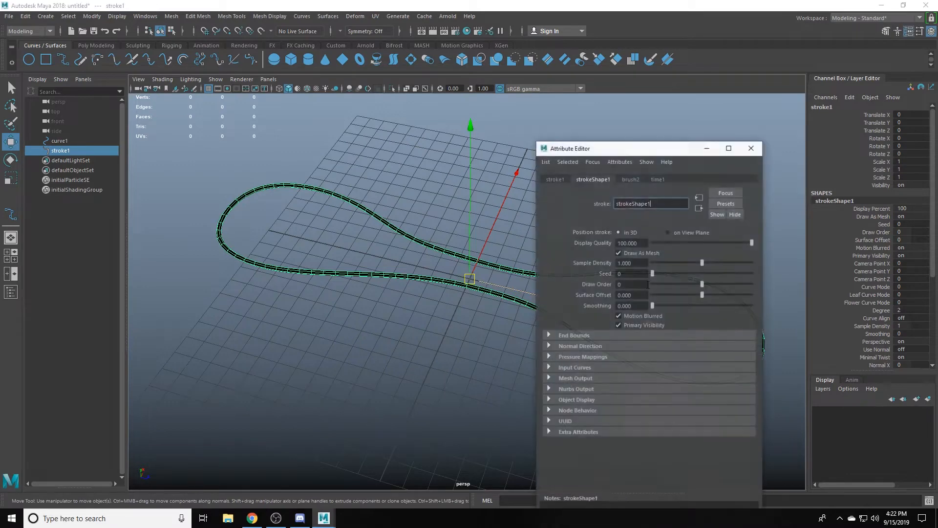
{"action": "mouse_move", "coordinate": [629, 153]}
{"action": "left_mouse_down"}
{"action": "mouse_move", "coordinate": [815, 106]}
{"action": "mouse_move", "coordinate": [846, 76]}
{"action": "mouse_move", "coordinate": [889, 81]}
{"action": "left_mouse_up"}
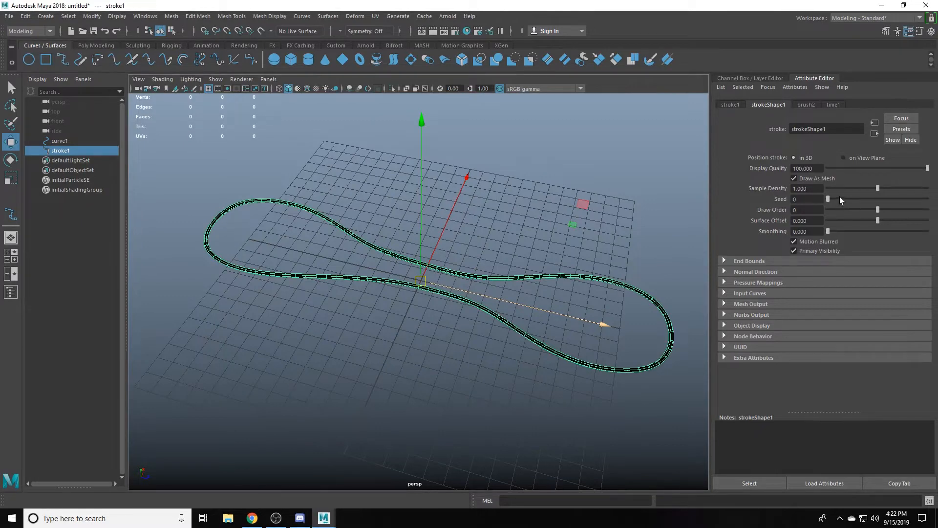
{"action": "left_click_drag", "start_coordinate": [617, 197], "coordinate": [576, 191], "text": "alt"}
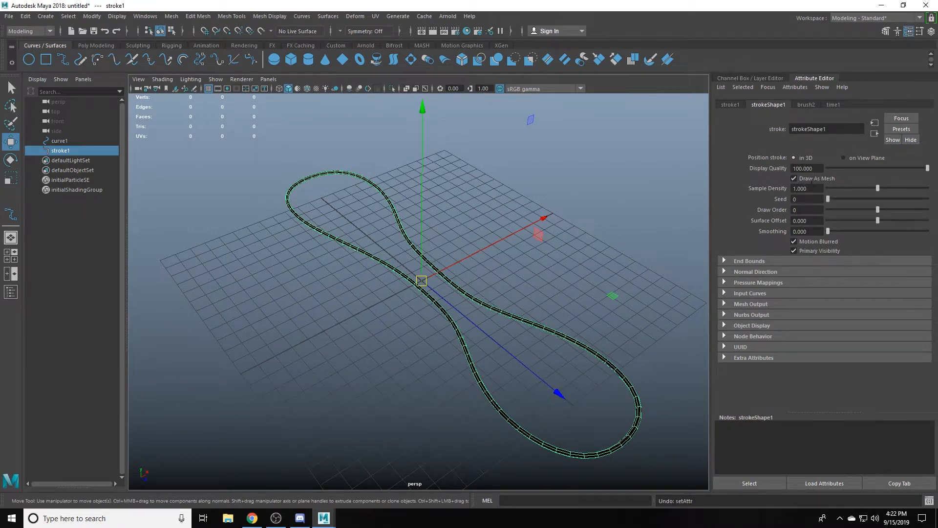
{"action": "left_click", "coordinate": [806, 105]}
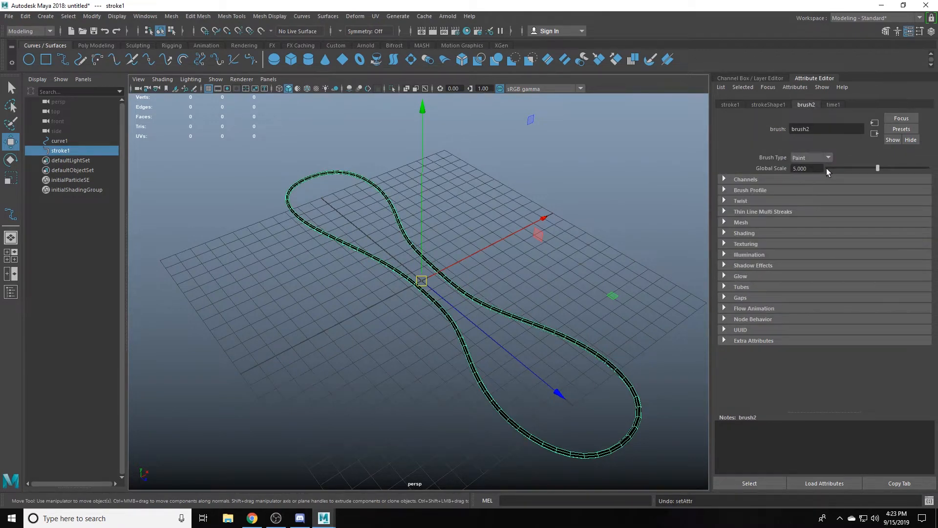
{"action": "left_click_drag", "start_coordinate": [874, 165], "coordinate": [930, 167]}
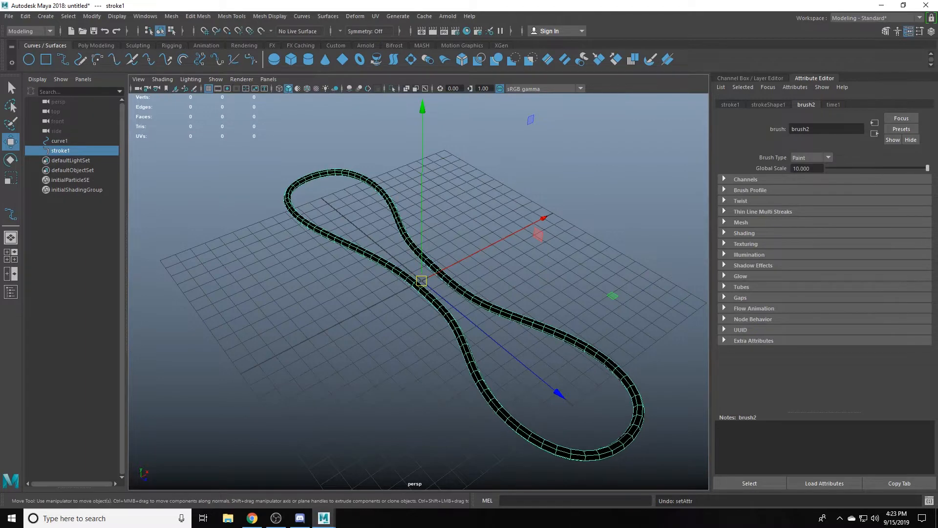
{"action": "type", "text": "30"}
{"action": "key", "text": "Return"}
- Select curve1 and show its control vertices in a wireframe top view
{"action": "scroll", "coordinate": [433, 261], "scroll_direction": "down", "scroll_amount": 2}
{"action": "mouse_move", "coordinate": [434, 261]}
{"action": "left_mouse_down", "text": "alt"}
{"action": "mouse_move", "coordinate": [453, 291]}
{"action": "mouse_move", "coordinate": [541, 309]}
{"action": "mouse_move", "coordinate": [514, 295]}
{"action": "mouse_move", "coordinate": [435, 323]}
{"action": "mouse_move", "coordinate": [484, 275]}
{"action": "mouse_move", "coordinate": [562, 279]}
{"action": "mouse_move", "coordinate": [651, 309]}
{"action": "mouse_move", "coordinate": [574, 280]}
{"action": "left_mouse_up", "text": "alt"}
{"action": "left_click", "coordinate": [574, 281]}
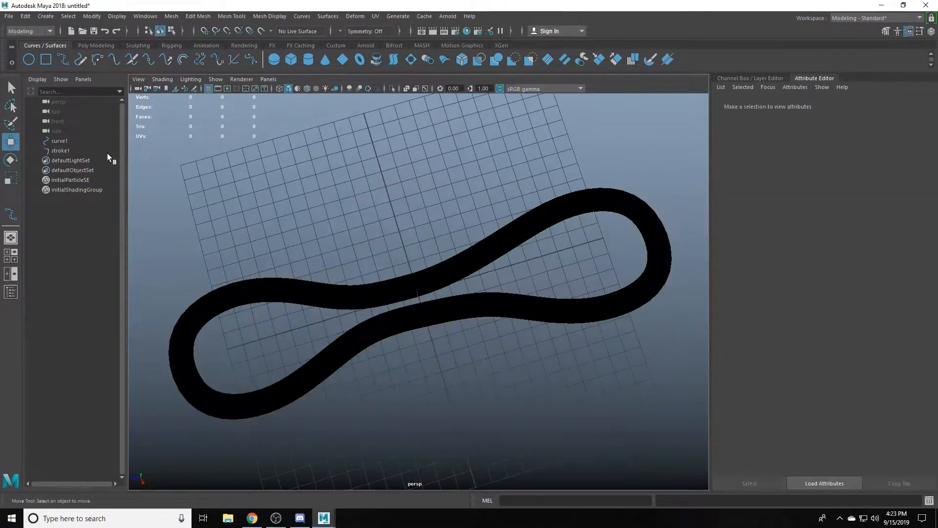
{"action": "left_click", "coordinate": [70, 141]}
{"action": "key", "text": "space"}
{"action": "key", "text": "space"}
{"action": "key", "text": "space"}
{"action": "key", "text": "space"}
{"action": "left_click_drag", "start_coordinate": [339, 188], "coordinate": [295, 189]}
{"action": "key", "text": "4"}
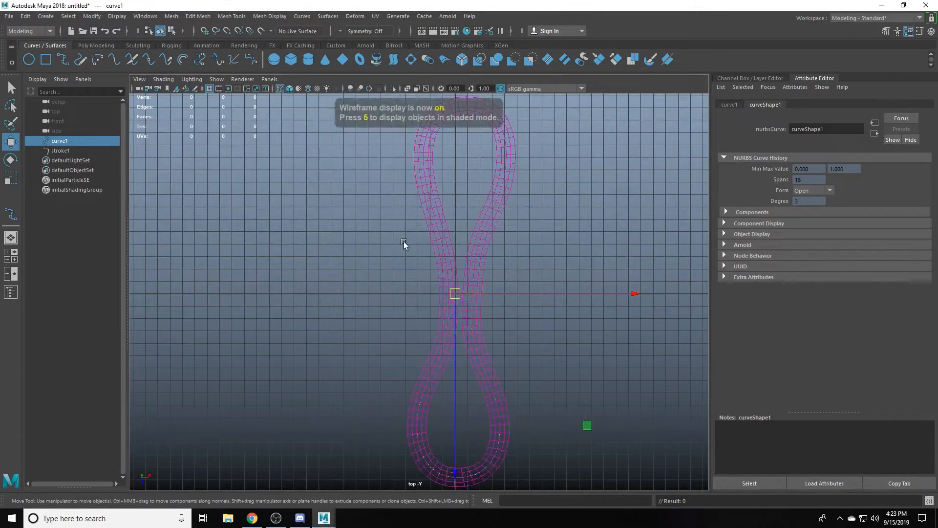
{"action": "right_click_drag", "start_coordinate": [404, 242], "coordinate": [362, 242]}
{"action": "scroll", "coordinate": [406, 273], "scroll_direction": "up", "scroll_amount": 3}
{"action": "left_click", "coordinate": [452, 369]}
{"action": "key", "text": "ctrl+z"}
{"action": "left_click", "coordinate": [466, 351]}
{"action": "key", "text": "ctrl+z"}
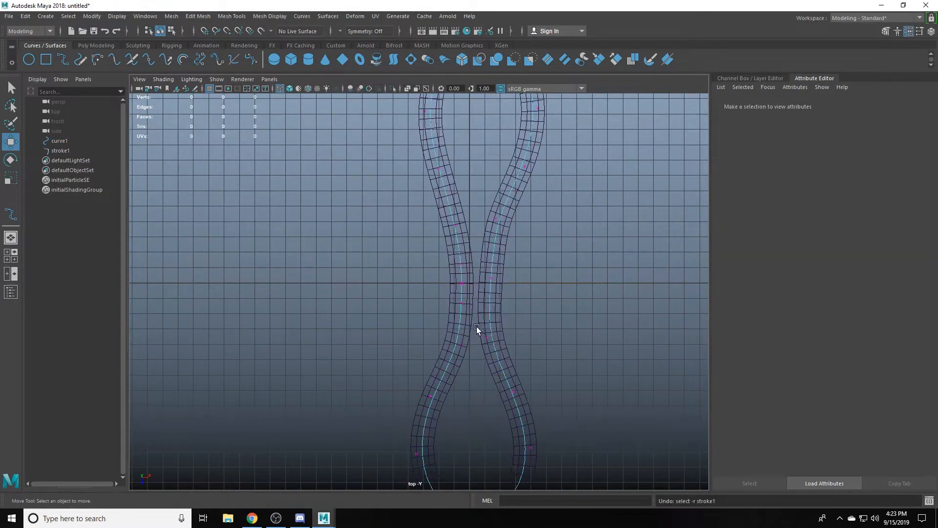
{"action": "left_click", "coordinate": [474, 327]}
{"action": "key", "text": "ctrl+z"}
- Move the control vertices around the curve's narrow middle to even out the gap between the two strands
{"action": "scroll", "coordinate": [425, 327], "scroll_direction": "up", "scroll_amount": 5}
{"action": "left_click", "coordinate": [523, 417]}
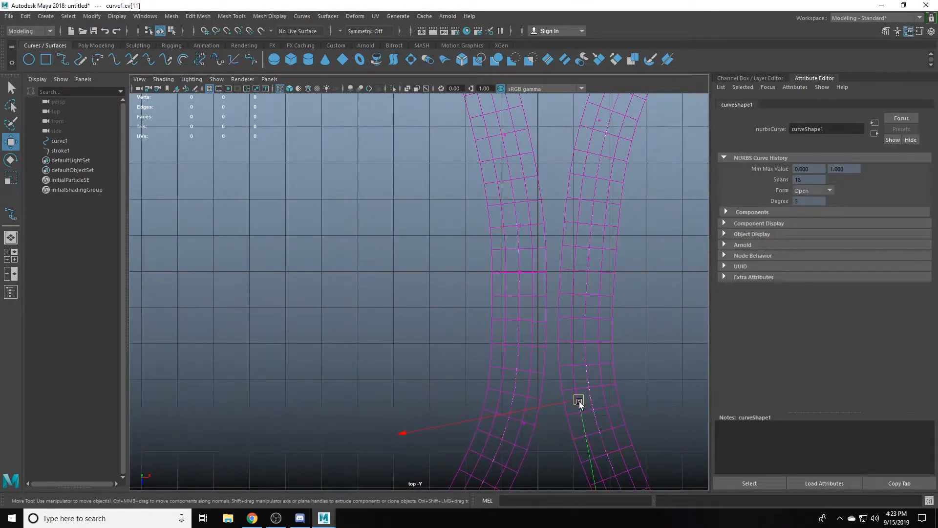
{"action": "left_click_drag", "start_coordinate": [579, 401], "coordinate": [571, 422]}
{"action": "middle_click_drag", "start_coordinate": [577, 279], "coordinate": [545, 399], "text": "alt"}
{"action": "left_click", "coordinate": [568, 243]}
{"action": "left_click_drag", "start_coordinate": [566, 241], "coordinate": [556, 239]}
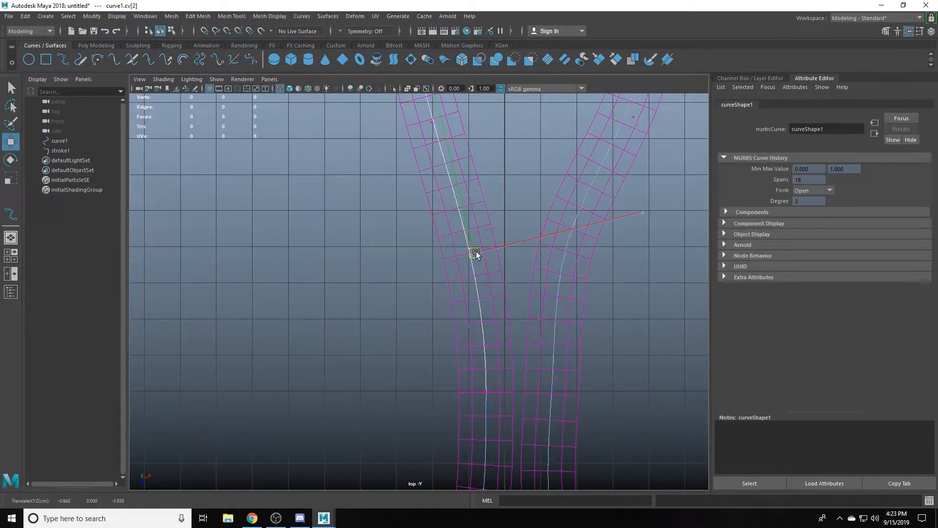
{"action": "right_click_drag", "start_coordinate": [552, 241], "coordinate": [323, 204], "text": "alt"}
- Return to the shaded perspective view, select the stroke and open the UV Editor
{"action": "key", "text": "space"}
{"action": "key", "text": "space"}
{"action": "mouse_move", "coordinate": [543, 274]}
{"action": "left_mouse_down", "text": "alt"}
{"action": "mouse_move", "coordinate": [490, 309]}
{"action": "mouse_move", "coordinate": [588, 293]}
{"action": "mouse_move", "coordinate": [489, 289]}
{"action": "mouse_move", "coordinate": [492, 326]}
{"action": "mouse_move", "coordinate": [506, 339]}
{"action": "mouse_move", "coordinate": [589, 355]}
{"action": "mouse_move", "coordinate": [448, 283]}
{"action": "mouse_move", "coordinate": [357, 301]}
{"action": "left_mouse_up", "text": "alt"}
{"action": "left_click", "coordinate": [588, 293]}
{"action": "key", "text": "5"}
{"action": "left_click", "coordinate": [492, 326]}
{"action": "left_click", "coordinate": [376, 16]}
{"action": "left_click", "coordinate": [391, 30]}
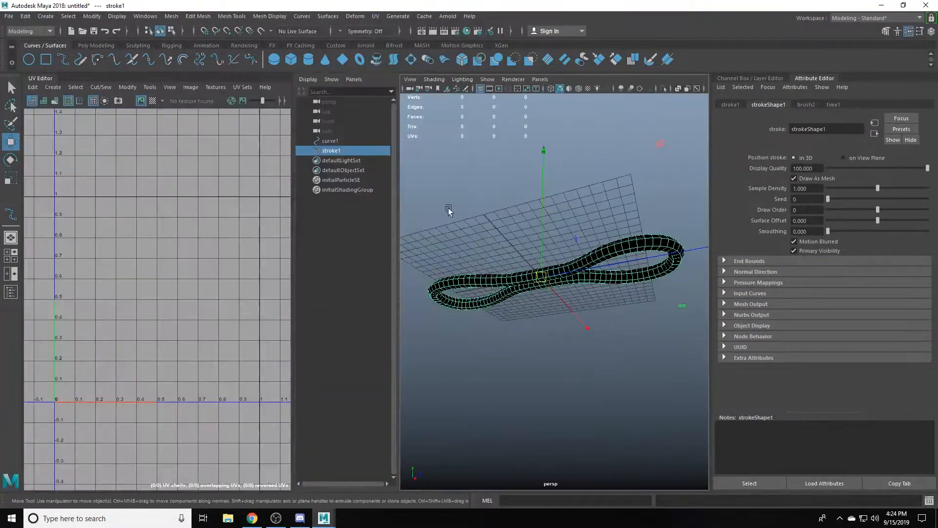
- Convert the stroke from Paint Effects to polygons with Quad output and Hide strokes on and a poly limit of 100000
{"action": "mouse_move", "coordinate": [597, 221]}
{"action": "left_mouse_down", "text": "alt"}
{"action": "mouse_move", "coordinate": [538, 259]}
{"action": "mouse_move", "coordinate": [543, 302]}
{"action": "left_mouse_up", "text": "alt"}
{"action": "left_click", "coordinate": [91, 16]}
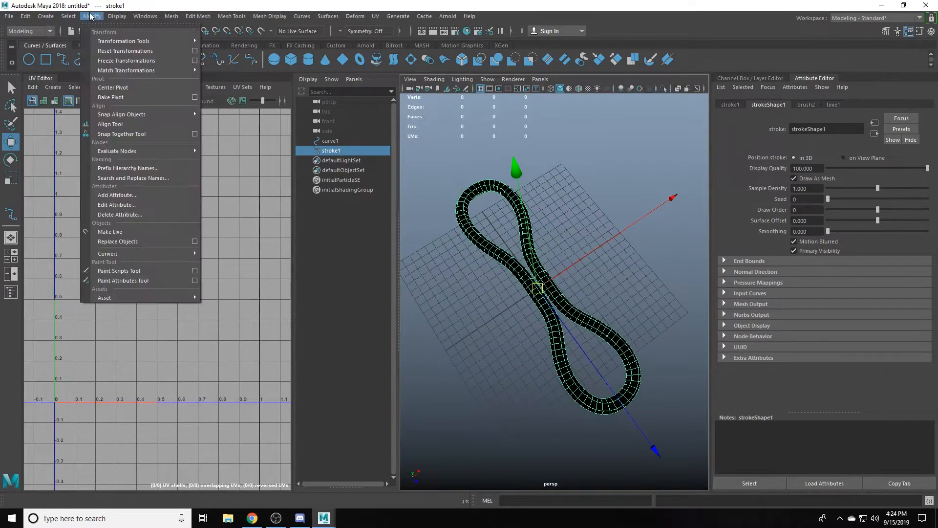
{"action": "mouse_move", "coordinate": [141, 258]}
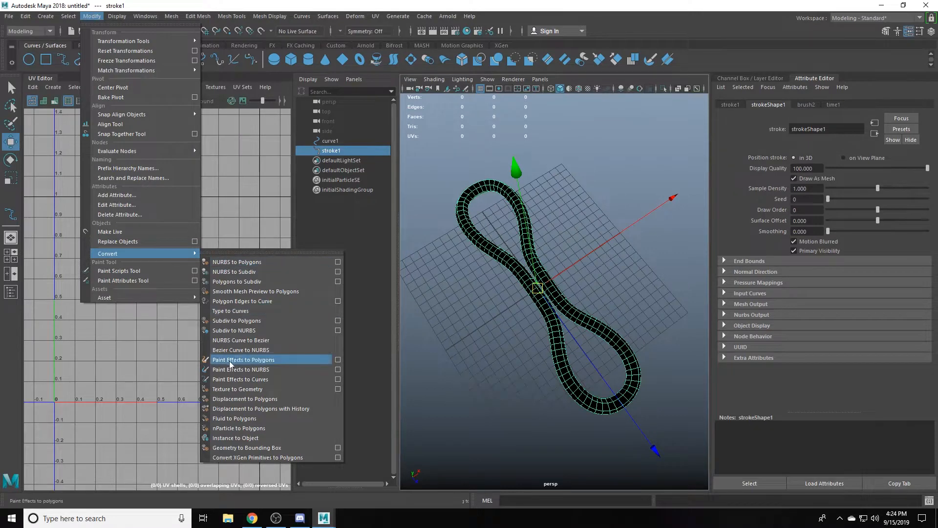
{"action": "left_click", "coordinate": [338, 362]}
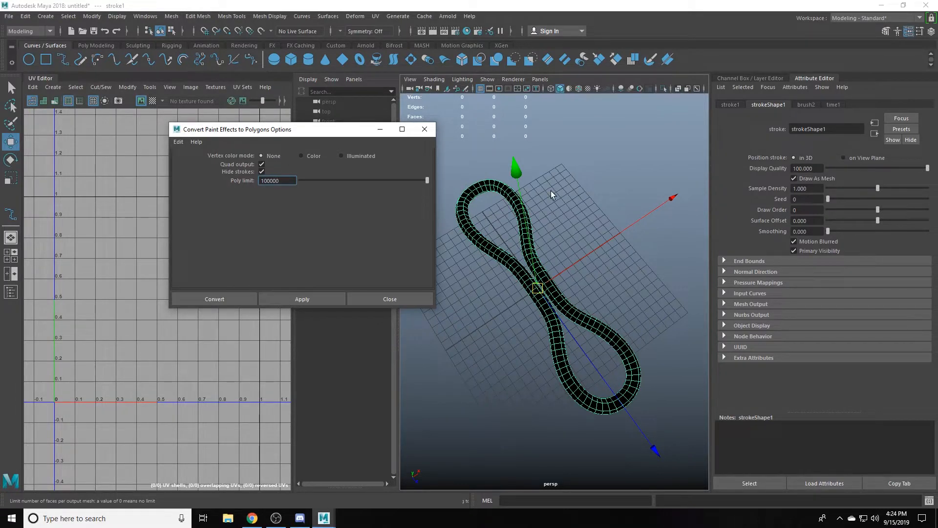
{"action": "left_click", "coordinate": [302, 299]}
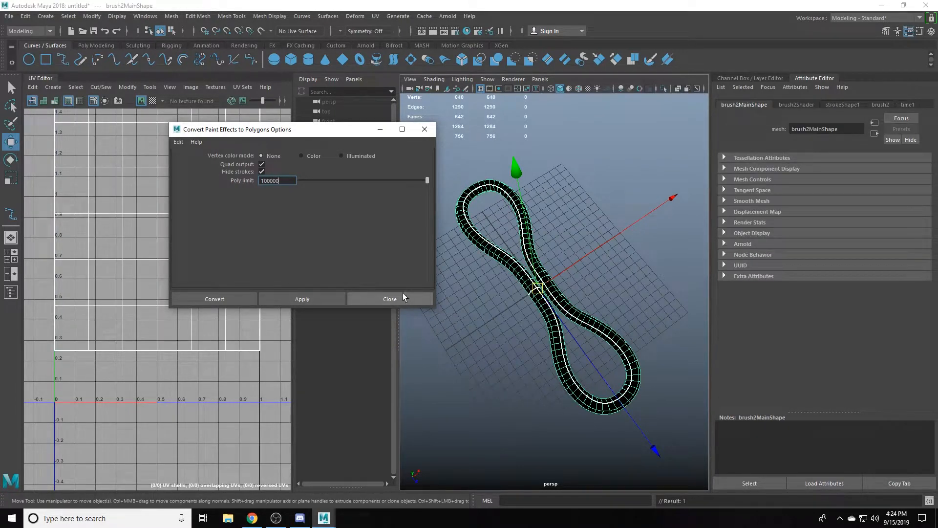
{"action": "left_click", "coordinate": [401, 304]}
- Delete the converted mesh's history and assign the existing lambert1 material to it
{"action": "scroll", "coordinate": [211, 268], "scroll_direction": "down", "scroll_amount": 10}
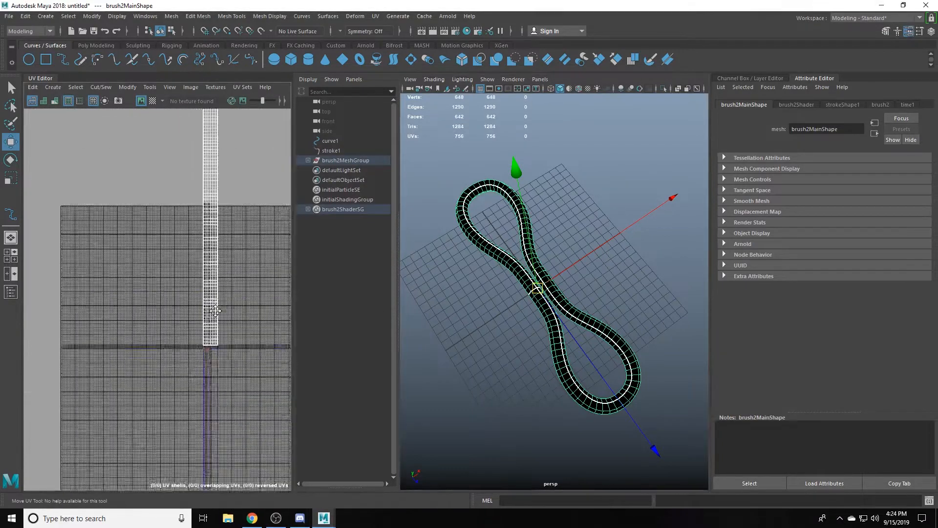
{"action": "scroll", "coordinate": [205, 339], "scroll_direction": "up", "scroll_amount": 6}
{"action": "scroll", "coordinate": [522, 334], "scroll_direction": "up", "scroll_amount": 5}
{"action": "scroll", "coordinate": [602, 344], "scroll_direction": "down", "scroll_amount": 8}
{"action": "left_click_drag", "start_coordinate": [522, 333], "coordinate": [600, 308], "text": "alt"}
{"action": "scroll", "coordinate": [601, 308], "scroll_direction": "up", "scroll_amount": 8}
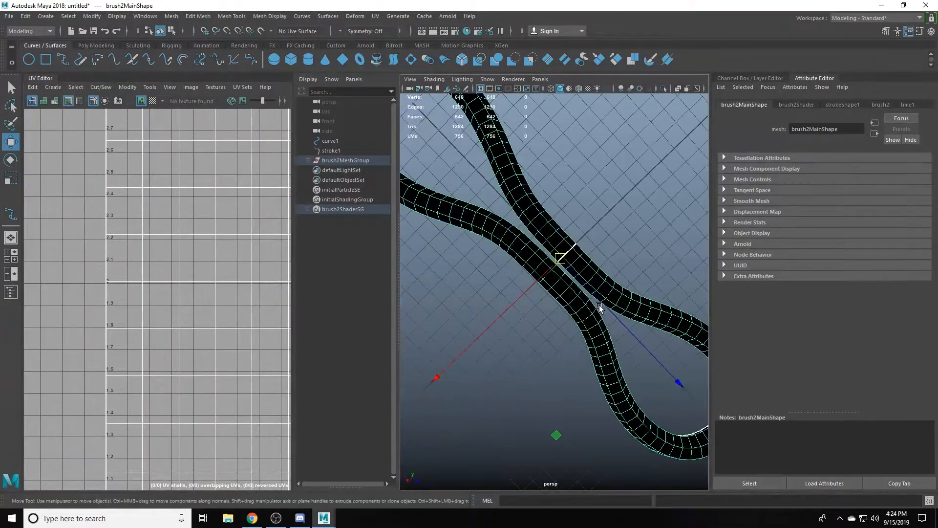
{"action": "key", "text": "alt+shift+d"}
{"action": "right_click_drag", "start_coordinate": [585, 165], "coordinate": [649, 426]}
- Select the loop mesh's UVs, examine their strip layout and collapse the UV Editor
{"action": "left_click", "coordinate": [495, 344]}
{"action": "left_click_drag", "start_coordinate": [495, 344], "coordinate": [538, 334], "text": "alt"}
{"action": "left_click", "coordinate": [540, 281]}
{"action": "right_click_drag", "start_coordinate": [220, 313], "coordinate": [266, 313]}
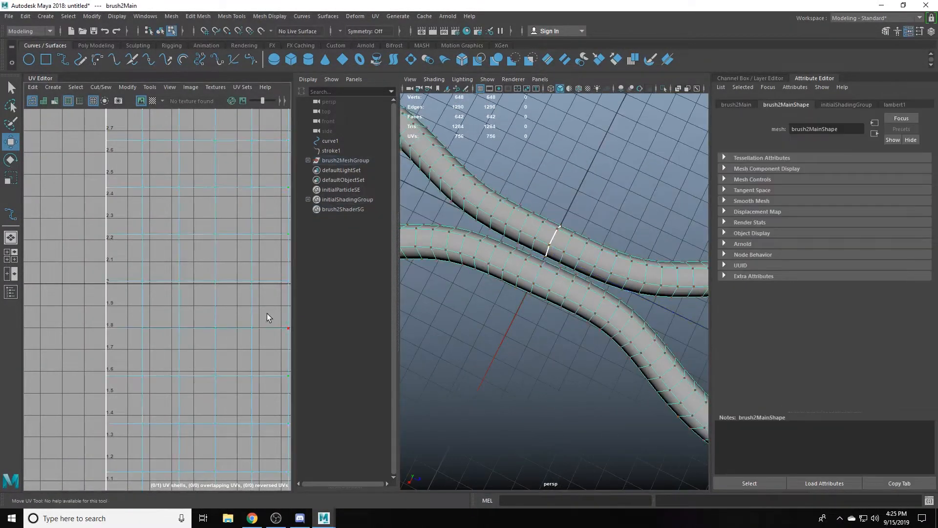
{"action": "scroll", "coordinate": [267, 313], "scroll_direction": "down", "scroll_amount": 10}
{"action": "left_click_drag", "start_coordinate": [141, 127], "coordinate": [228, 440]}
{"action": "right_click_drag", "start_coordinate": [160, 241], "coordinate": [154, 233], "text": "shift"}
{"action": "scroll", "coordinate": [154, 234], "scroll_direction": "down", "scroll_amount": 3}
{"action": "key", "text": "F8"}
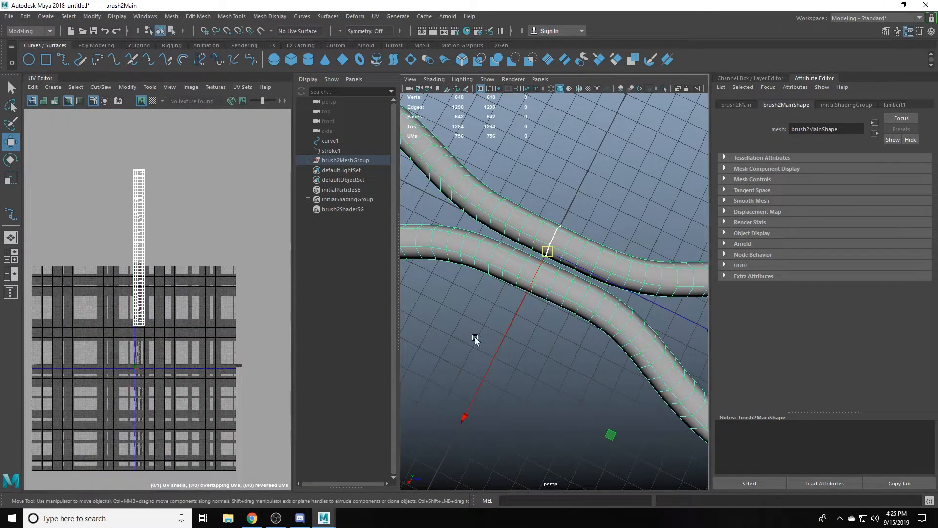
{"action": "left_click", "coordinate": [40, 78]}
- Duplicate the loop mesh and rotate the copy around its long axis
{"action": "scroll", "coordinate": [509, 303], "scroll_direction": "down", "scroll_amount": 8}
{"action": "mouse_move", "coordinate": [508, 307]}
{"action": "left_mouse_down", "text": "alt"}
{"action": "mouse_move", "coordinate": [538, 280]}
{"action": "mouse_move", "coordinate": [620, 288]}
{"action": "left_mouse_up", "text": "alt"}
{"action": "key", "text": "ctrl+d"}
{"action": "key", "text": "e"}
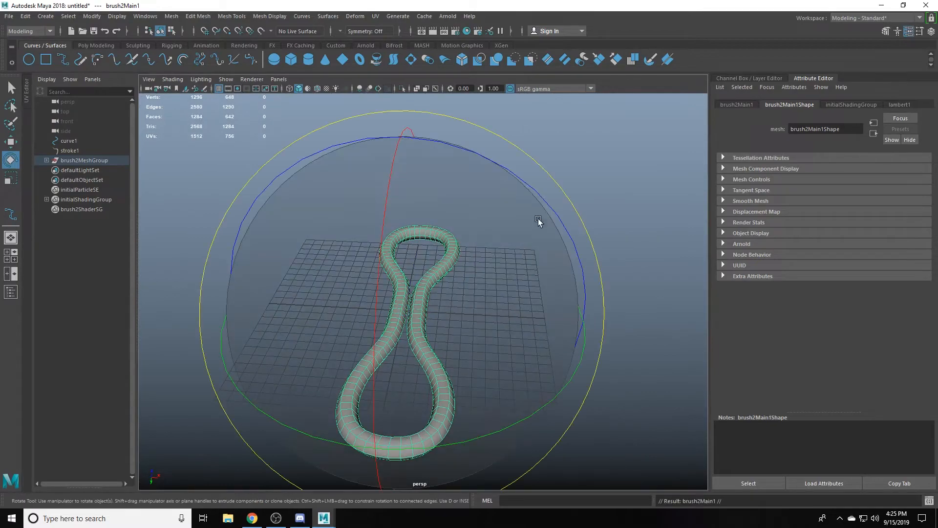
{"action": "mouse_move", "coordinate": [534, 191]}
{"action": "left_mouse_down"}
{"action": "mouse_move", "coordinate": [442, 157]}
{"action": "mouse_move", "coordinate": [425, 274]}
{"action": "left_mouse_up"}
{"action": "left_click_drag", "start_coordinate": [422, 142], "coordinate": [463, 145]}
{"action": "left_click_drag", "start_coordinate": [463, 205], "coordinate": [503, 130], "text": "alt"}
- Duplicate the rotated loop twice more, turning each new copy further around the long axis
{"action": "key", "text": "ctrl+d"}
{"action": "mouse_move", "coordinate": [503, 130]}
{"action": "left_mouse_down"}
{"action": "mouse_move", "coordinate": [618, 199]}
{"action": "mouse_move", "coordinate": [623, 259]}
{"action": "left_mouse_up"}
{"action": "key", "text": "ctrl+z"}
{"action": "mouse_move", "coordinate": [623, 259]}
{"action": "left_mouse_down", "text": "alt"}
{"action": "mouse_move", "coordinate": [556, 248]}
{"action": "mouse_move", "coordinate": [536, 205]}
{"action": "mouse_move", "coordinate": [488, 373]}
{"action": "mouse_move", "coordinate": [422, 278]}
{"action": "mouse_move", "coordinate": [517, 295]}
{"action": "mouse_move", "coordinate": [479, 329]}
{"action": "mouse_move", "coordinate": [524, 289]}
{"action": "left_mouse_up", "text": "alt"}
{"action": "key", "text": "ctrl+d"}
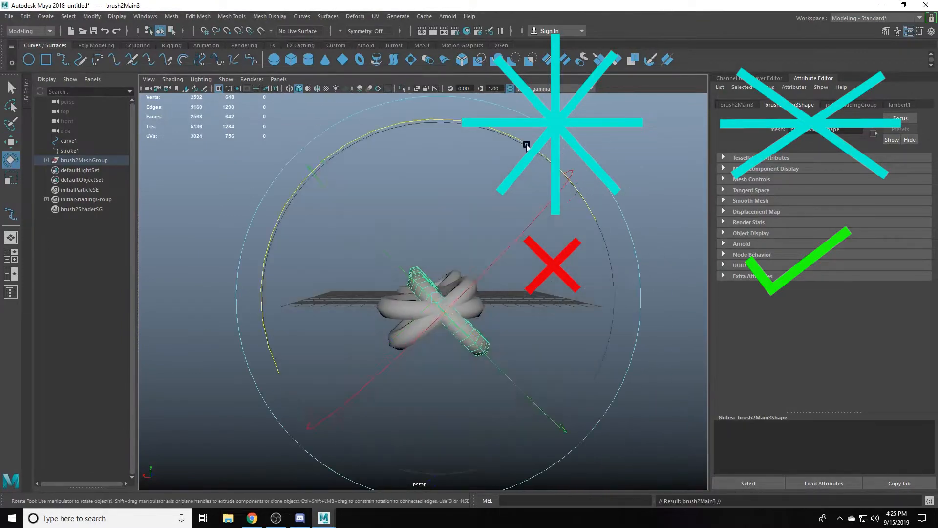
{"action": "mouse_move", "coordinate": [526, 141]}
{"action": "left_mouse_down"}
{"action": "mouse_move", "coordinate": [484, 337]}
{"action": "mouse_move", "coordinate": [464, 183]}
{"action": "mouse_move", "coordinate": [417, 304]}
{"action": "left_mouse_up"}
- Rotate the individual loop copies around the long axis to space them more evenly, and deselect them
{"action": "left_click", "coordinate": [418, 300]}
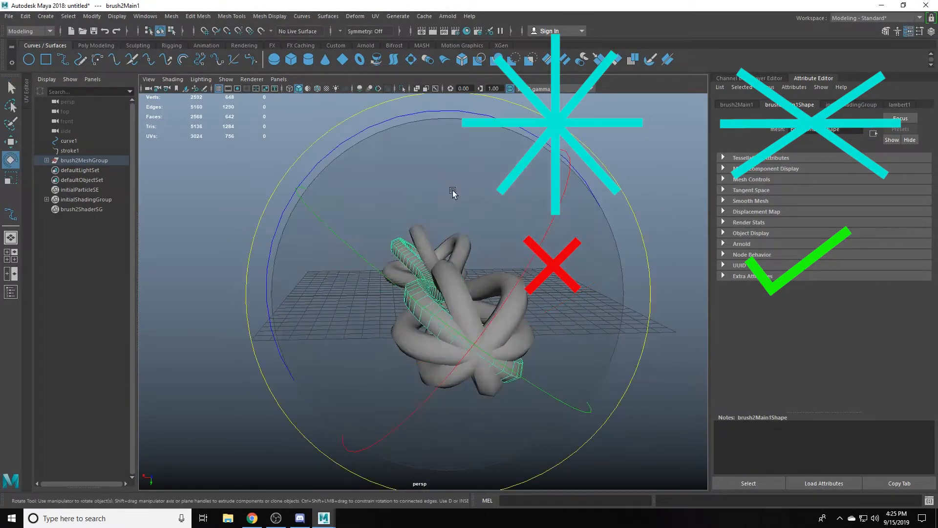
{"action": "mouse_move", "coordinate": [453, 191]}
{"action": "left_mouse_down", "text": "alt"}
{"action": "mouse_move", "coordinate": [398, 190]}
{"action": "mouse_move", "coordinate": [419, 293]}
{"action": "left_mouse_up", "text": "alt"}
{"action": "left_click", "coordinate": [419, 294]}
{"action": "key", "text": "w"}
{"action": "key", "text": "e"}
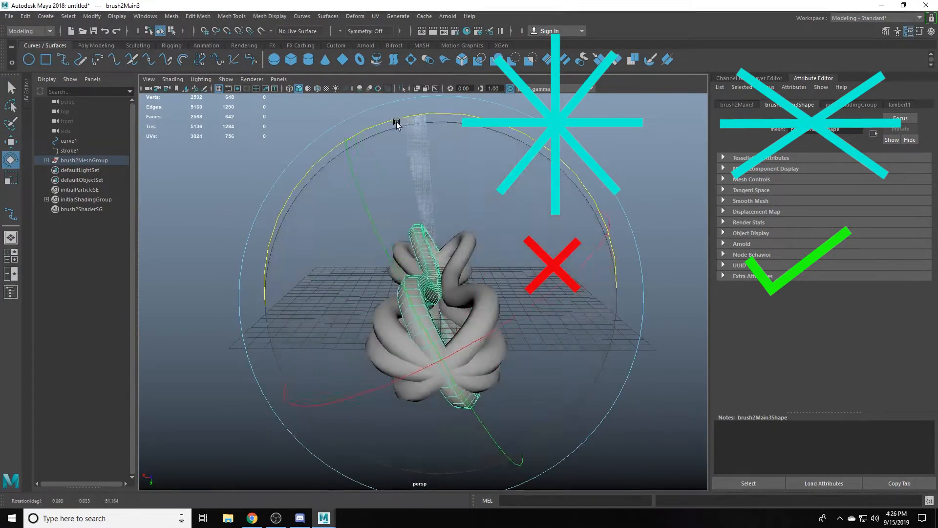
{"action": "mouse_move", "coordinate": [398, 122]}
{"action": "left_mouse_down", "text": "alt"}
{"action": "mouse_move", "coordinate": [435, 211]}
{"action": "mouse_move", "coordinate": [463, 320]}
{"action": "mouse_move", "coordinate": [630, 402]}
{"action": "left_mouse_up", "text": "alt"}
{"action": "left_click", "coordinate": [435, 210]}
{"action": "scroll", "coordinate": [436, 215], "scroll_direction": "down", "scroll_amount": 8}
{"action": "scroll", "coordinate": [561, 373], "scroll_direction": "up", "scroll_amount": 5}
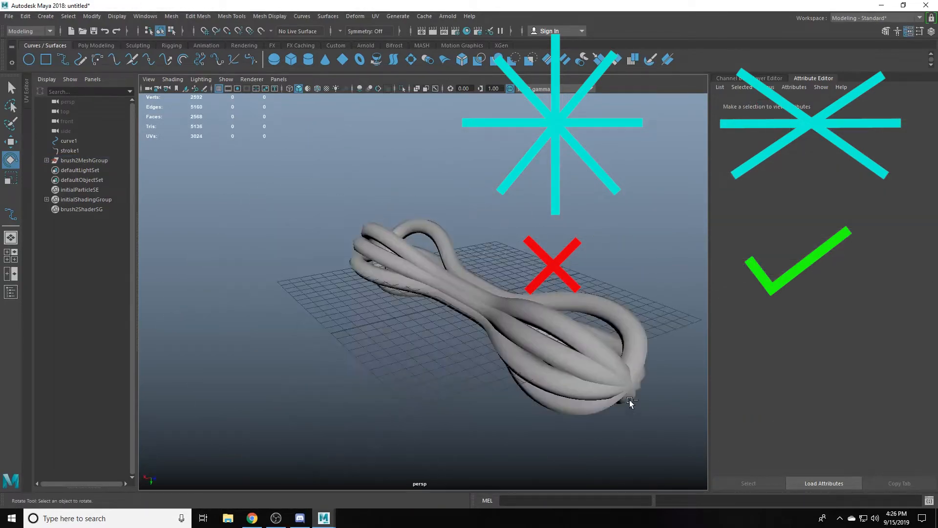
- Show the Channel Box and create a polygon helix primitive in the middle of the loop bundle
{"action": "key", "text": "ctrl+a"}
{"action": "left_click_drag", "start_coordinate": [540, 272], "coordinate": [377, 253]}
{"action": "left_click", "coordinate": [359, 210]}
{"action": "left_click", "coordinate": [45, 16]}
{"action": "mouse_move", "coordinate": [98, 51]}
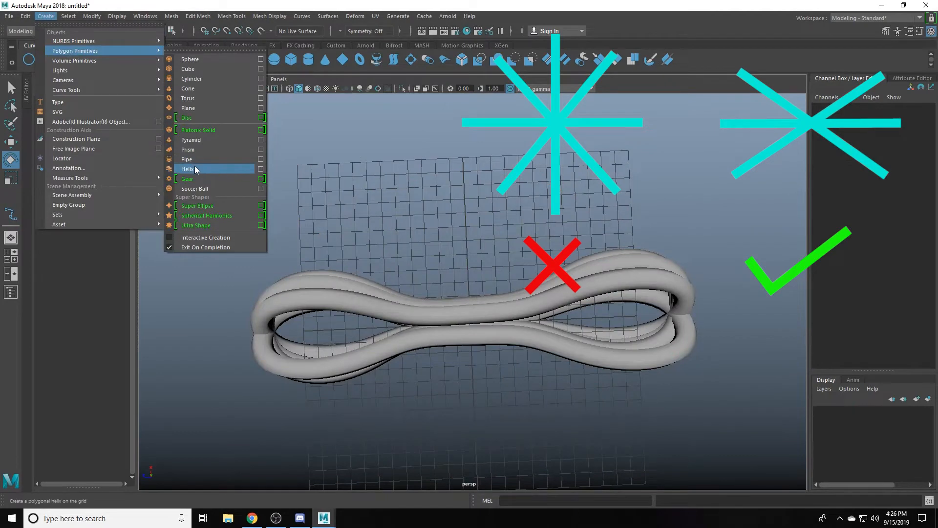
{"action": "left_click", "coordinate": [195, 167]}
- Set the helix's Rotate X to -105, its height to 4.79 and its width to 4.95
{"action": "scroll", "coordinate": [460, 281], "scroll_direction": "up", "scroll_amount": 5}
{"action": "key", "text": "r"}
{"action": "left_click_drag", "start_coordinate": [461, 284], "coordinate": [478, 286]}
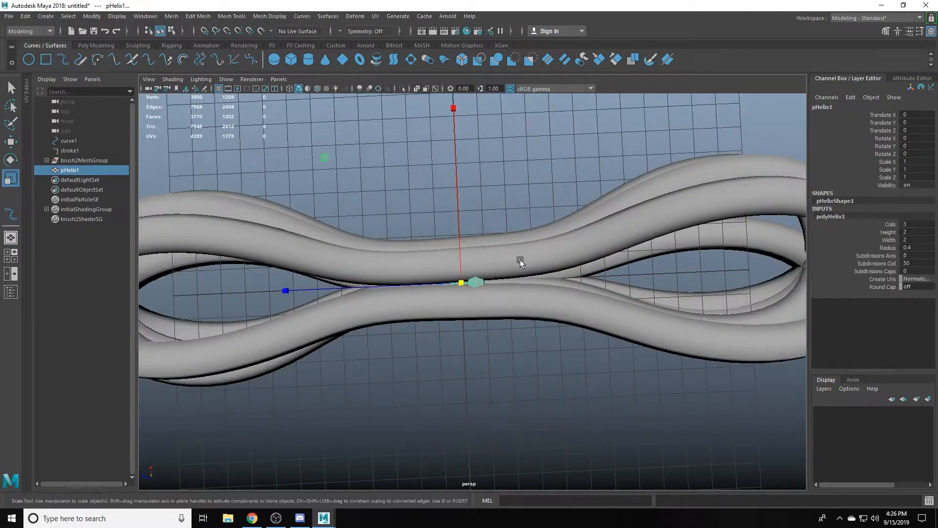
{"action": "middle_click_drag", "start_coordinate": [520, 258], "coordinate": [530, 321]}
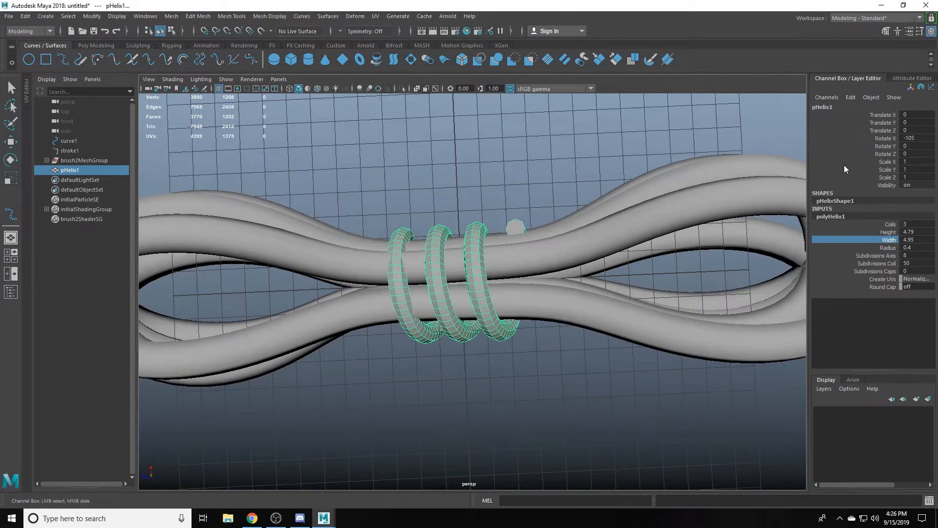
- Set the helix's Rotate X to -90, its radius to 0.69 and its coil subdivisions to 22
{"action": "left_click", "coordinate": [886, 232]}
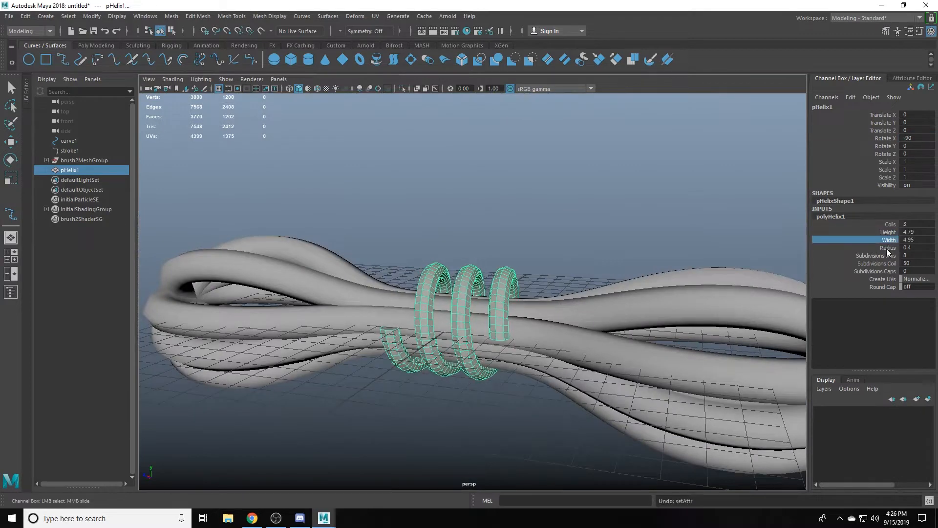
{"action": "left_click", "coordinate": [888, 247]}
{"action": "middle_click_drag", "start_coordinate": [543, 284], "coordinate": [568, 283]}
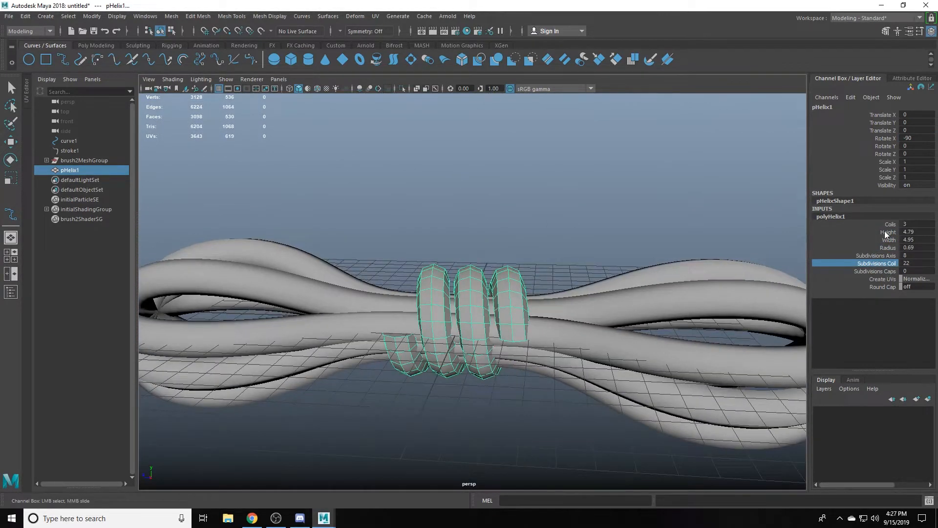
- Set the helix to 5 coils and its height to 6.8
{"action": "left_click", "coordinate": [890, 224]}
{"action": "middle_click_drag", "start_coordinate": [558, 248], "coordinate": [605, 247]}
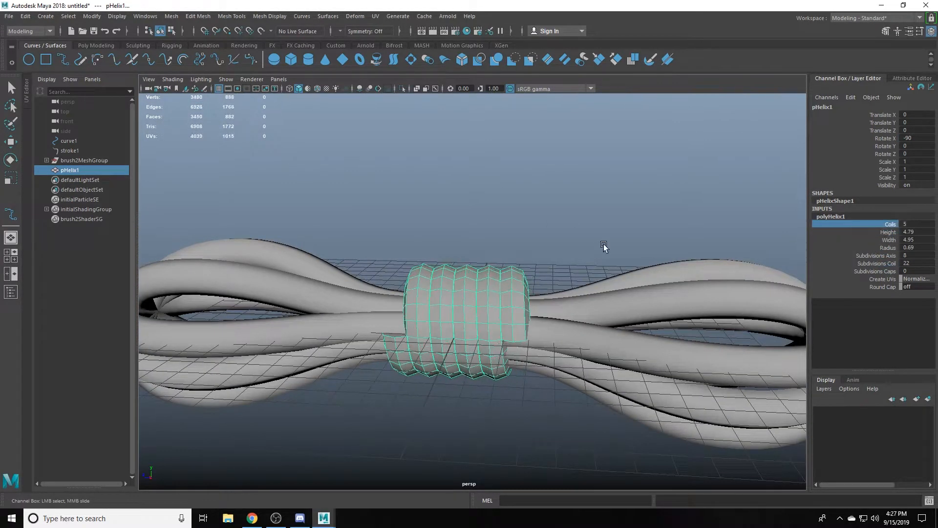
{"action": "left_click", "coordinate": [885, 233]}
{"action": "middle_click_drag", "start_coordinate": [618, 299], "coordinate": [687, 303]}
{"action": "left_click_drag", "start_coordinate": [687, 303], "coordinate": [731, 297], "text": "alt"}
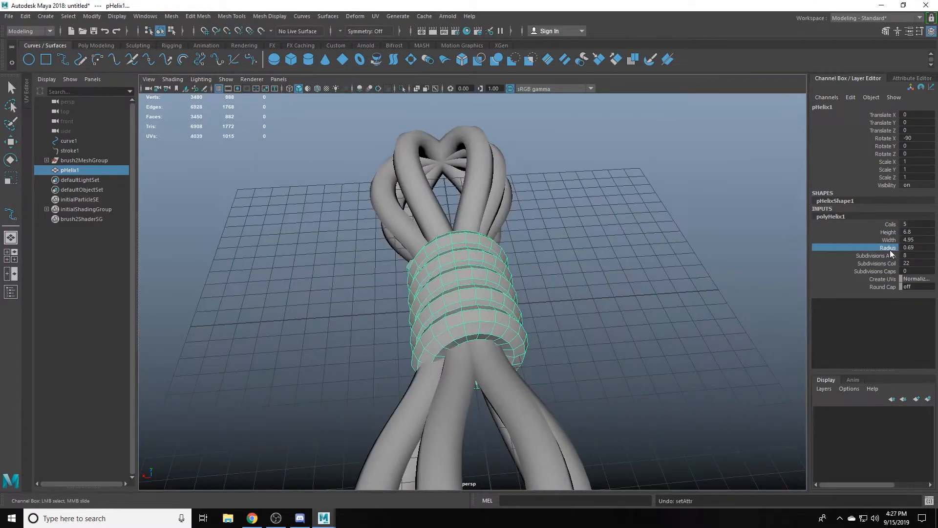
- Fit the helix around the bundle with width 5.44, height 7.56 and radius 0.85
{"action": "left_click_drag", "start_coordinate": [558, 293], "coordinate": [659, 272], "text": "alt"}
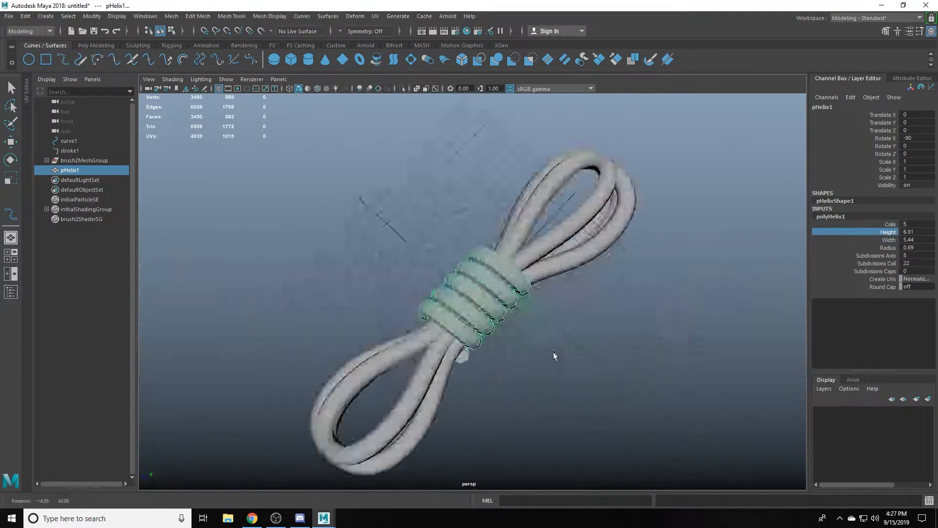
{"action": "left_click_drag", "start_coordinate": [553, 352], "coordinate": [473, 314], "text": "alt"}
{"action": "scroll", "coordinate": [473, 314], "scroll_direction": "up", "scroll_amount": 3}
{"action": "middle_click_drag", "start_coordinate": [574, 306], "coordinate": [591, 305]}
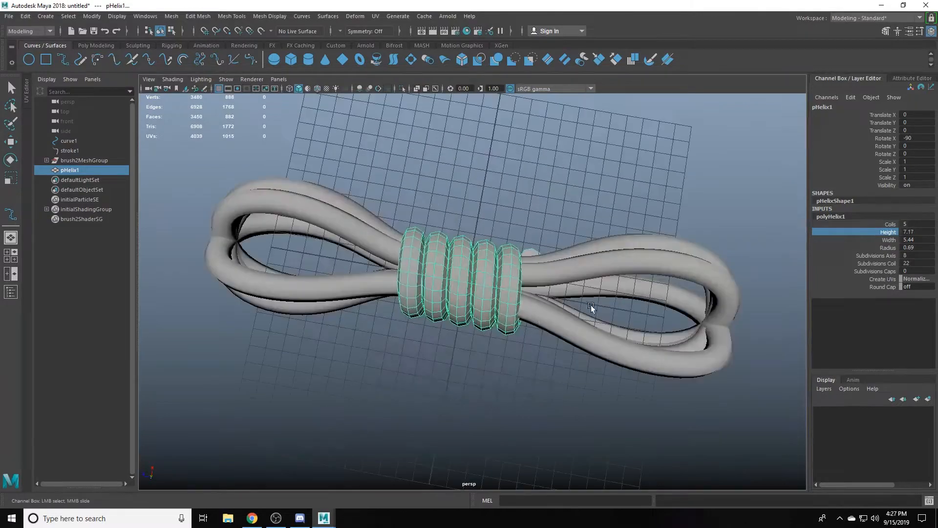
{"action": "left_click_drag", "start_coordinate": [608, 297], "coordinate": [630, 303], "text": "alt"}
{"action": "left_click", "coordinate": [888, 232]}
{"action": "middle_click_drag", "start_coordinate": [607, 281], "coordinate": [622, 280]}
- Open the UV Editor for the helix and isolate the helix in the viewport
{"action": "scroll", "coordinate": [538, 303], "scroll_direction": "down", "scroll_amount": 5}
{"action": "left_click_drag", "start_coordinate": [538, 303], "coordinate": [406, 264], "text": "alt"}
{"action": "scroll", "coordinate": [505, 270], "scroll_direction": "up", "scroll_amount": 5}
{"action": "left_click", "coordinate": [375, 17]}
{"action": "left_click", "coordinate": [391, 32]}
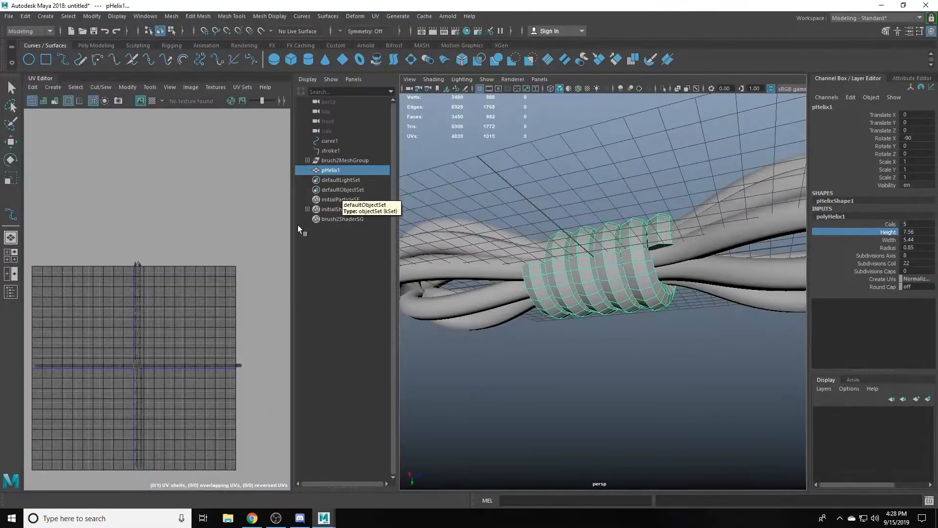
{"action": "left_click_drag", "start_coordinate": [582, 279], "coordinate": [611, 293], "text": "alt"}
{"action": "left_click", "coordinate": [663, 89]}
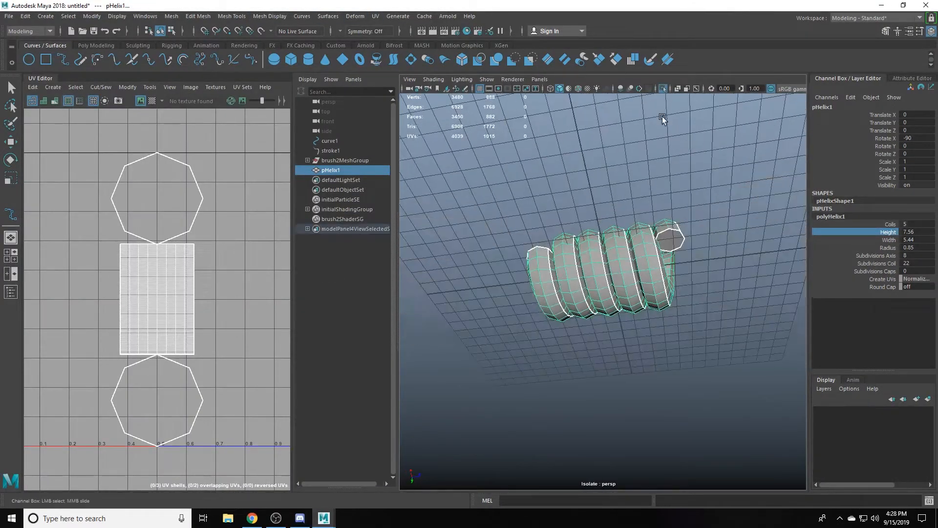
- Delete the two cap faces that close the ends of the helix
{"action": "right_click_drag", "start_coordinate": [663, 147], "coordinate": [665, 185]}
{"action": "left_click", "coordinate": [672, 239]}
{"action": "key", "text": "w"}
{"action": "left_click_drag", "start_coordinate": [672, 239], "coordinate": [577, 249], "text": "alt"}
{"action": "left_click", "coordinate": [553, 252]}
{"action": "left_click", "coordinate": [675, 252], "text": "shift"}
{"action": "key", "text": "Delete"}
{"action": "left_click_drag", "start_coordinate": [666, 203], "coordinate": [590, 315], "text": "alt"}
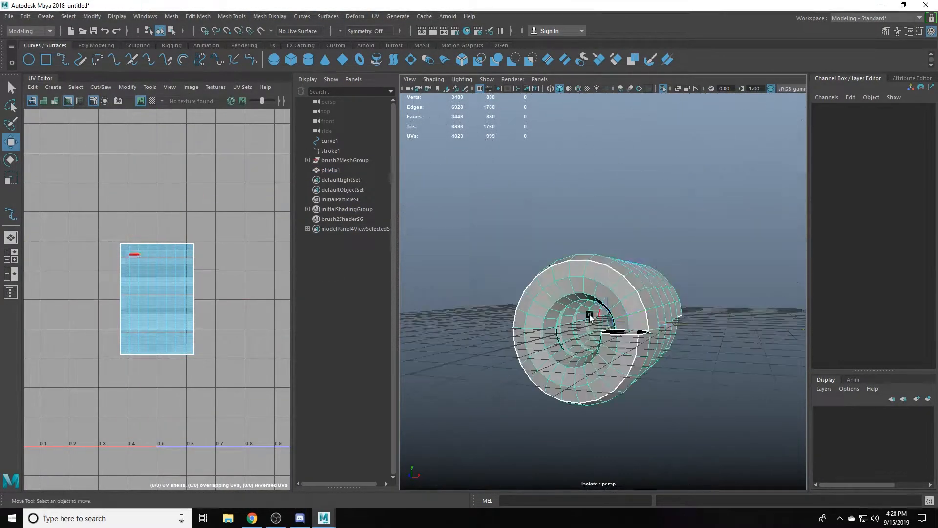
- Select all of the helix's UVs and unfold them
{"action": "right_click_drag", "start_coordinate": [215, 371], "coordinate": [245, 372]}
{"action": "left_click_drag", "start_coordinate": [230, 384], "coordinate": [90, 205]}
{"action": "right_click_drag", "start_coordinate": [90, 206], "coordinate": [2, 204], "text": "shift"}
{"action": "key", "text": "ctrl+z"}
{"action": "middle_click_drag", "start_coordinate": [237, 234], "coordinate": [260, 203], "text": "alt"}
{"action": "right_click_drag", "start_coordinate": [259, 203], "coordinate": [94, 222], "text": "shift"}
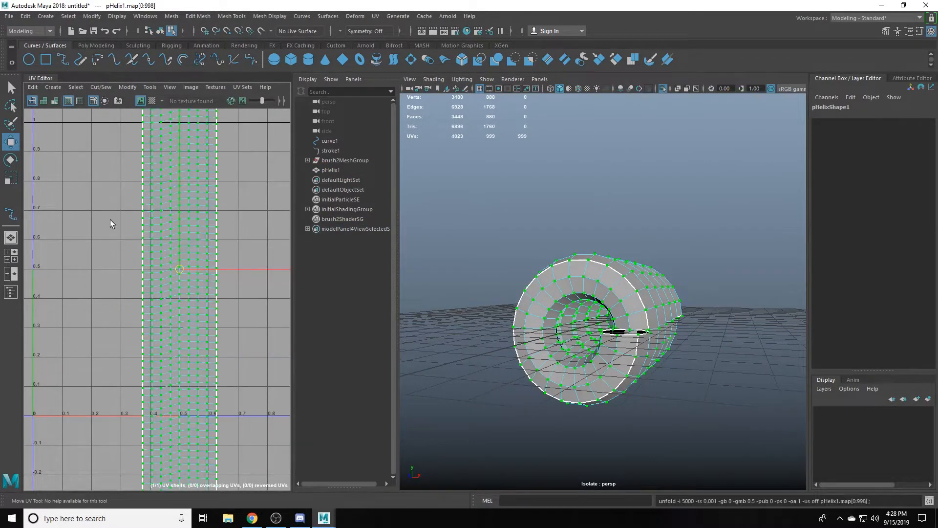
{"action": "scroll", "coordinate": [587, 322], "scroll_direction": "up", "scroll_amount": 5}
- Check the helix's unfolded UV shell, turn off isolation to show the whole bundle and clear the selection
{"action": "left_click_drag", "start_coordinate": [631, 288], "coordinate": [654, 321], "text": "alt"}
{"action": "double_click", "coordinate": [625, 337]}
{"action": "right_click_drag", "start_coordinate": [215, 263], "coordinate": [230, 231], "text": "shift"}
{"action": "scroll", "coordinate": [228, 234], "scroll_direction": "down", "scroll_amount": 7}
{"action": "left_click_drag", "start_coordinate": [263, 463], "coordinate": [194, 128]}
{"action": "right_click_drag", "start_coordinate": [240, 193], "coordinate": [179, 207], "text": "shift"}
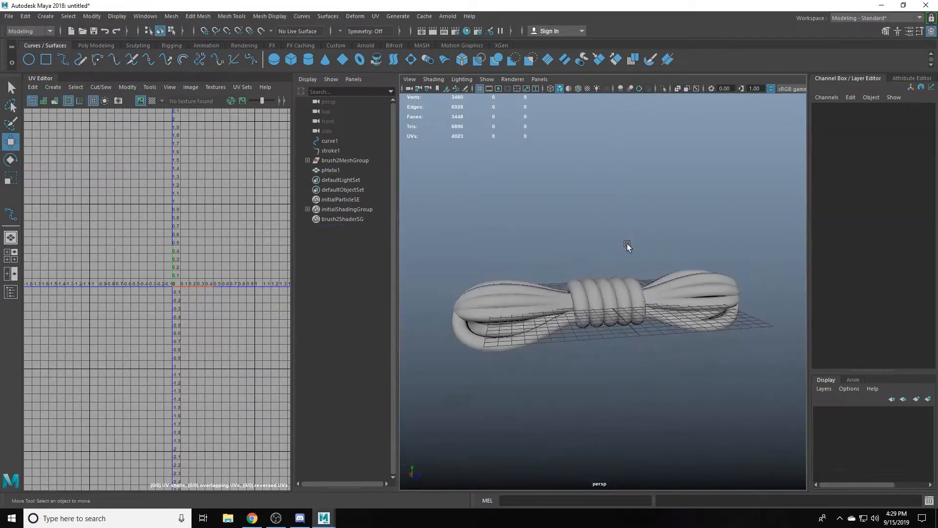
{"action": "left_click_drag", "start_coordinate": [627, 245], "coordinate": [629, 257], "text": "alt"}
{"action": "left_click", "coordinate": [629, 256]}
{"action": "scroll", "coordinate": [636, 288], "scroll_direction": "up", "scroll_amount": 5}
{"action": "right_click_drag", "start_coordinate": [643, 298], "coordinate": [644, 264]}
{"action": "double_click", "coordinate": [592, 290]}
{"action": "left_click_drag", "start_coordinate": [591, 291], "coordinate": [520, 279], "text": "alt"}
{"action": "key", "text": "ctrl+space"}
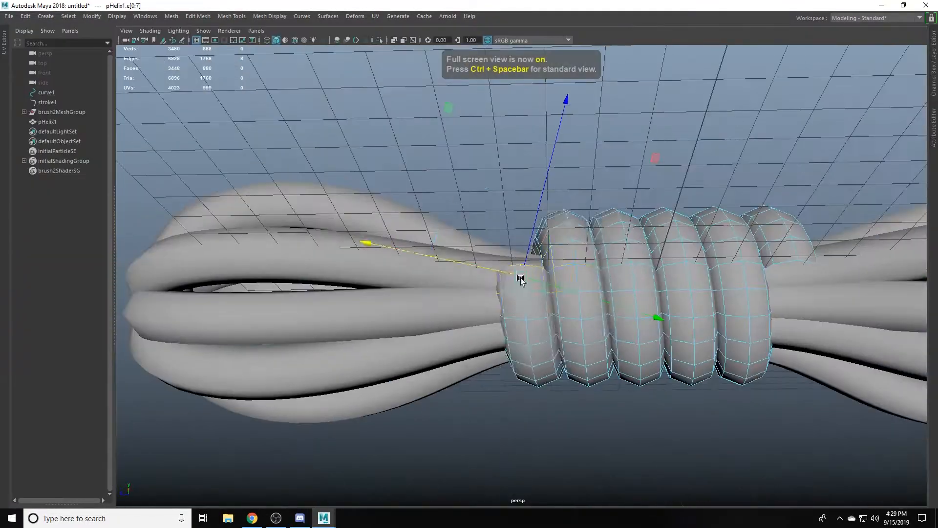
{"action": "key", "text": "b"}
{"action": "key", "text": "ctrl+space"}
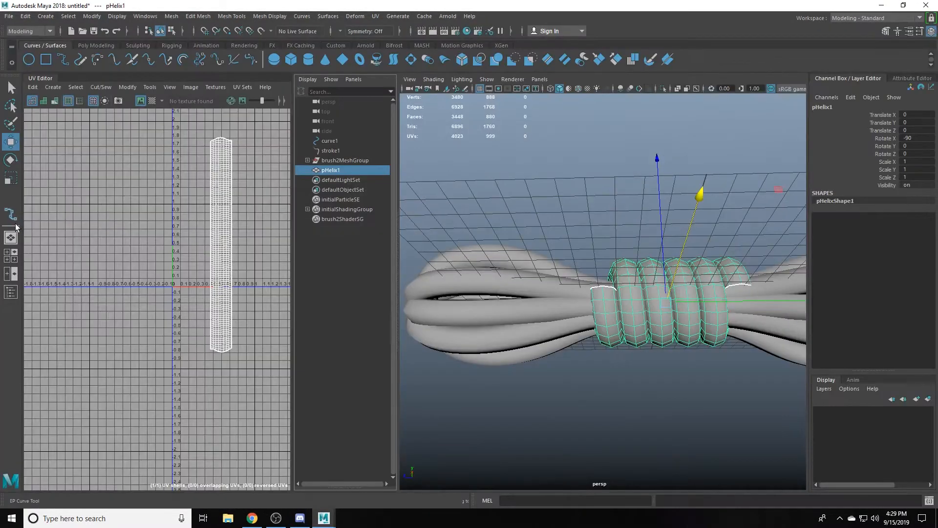
- Hide the Outliner and keep a single perspective view beside the UV Editor
{"action": "left_click", "coordinate": [11, 255]}
{"action": "left_click", "coordinate": [11, 274]}
{"action": "left_click", "coordinate": [11, 238]}
{"action": "left_click_drag", "start_coordinate": [391, 256], "coordinate": [508, 274], "text": "alt"}
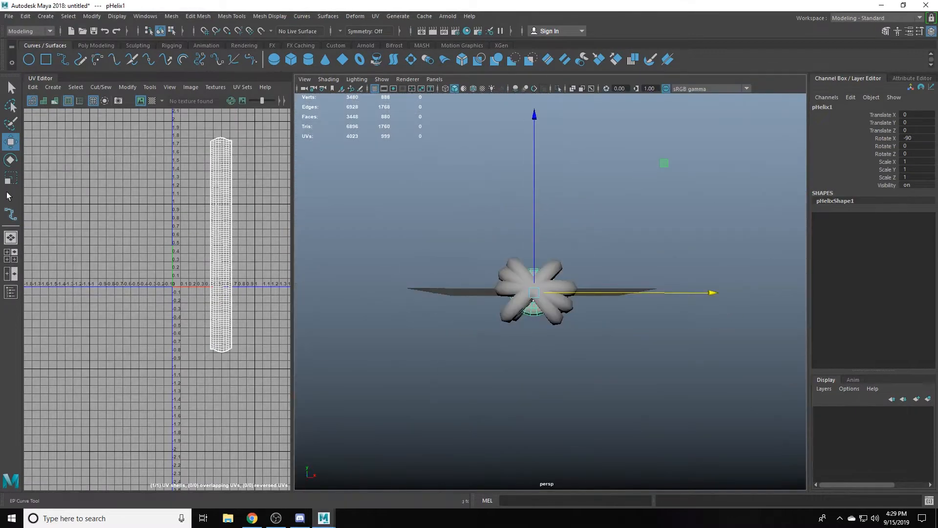
- Open the Move tool's settings and set the soft selection falloff mode to Surface
{"action": "double_click", "coordinate": [11, 142]}
{"action": "left_click", "coordinate": [154, 302]}
{"action": "left_click", "coordinate": [215, 326]}
{"action": "left_click", "coordinate": [207, 343]}
- Try to pull and rotate the helix's open-end edge loop with soft selection, undo it and disable soft selection
{"action": "left_click_drag", "start_coordinate": [398, 337], "coordinate": [538, 318], "text": "alt"}
{"action": "right_click_drag", "start_coordinate": [582, 313], "coordinate": [581, 278]}
{"action": "double_click", "coordinate": [563, 335]}
{"action": "left_click_drag", "start_coordinate": [564, 336], "coordinate": [553, 350], "text": "alt"}
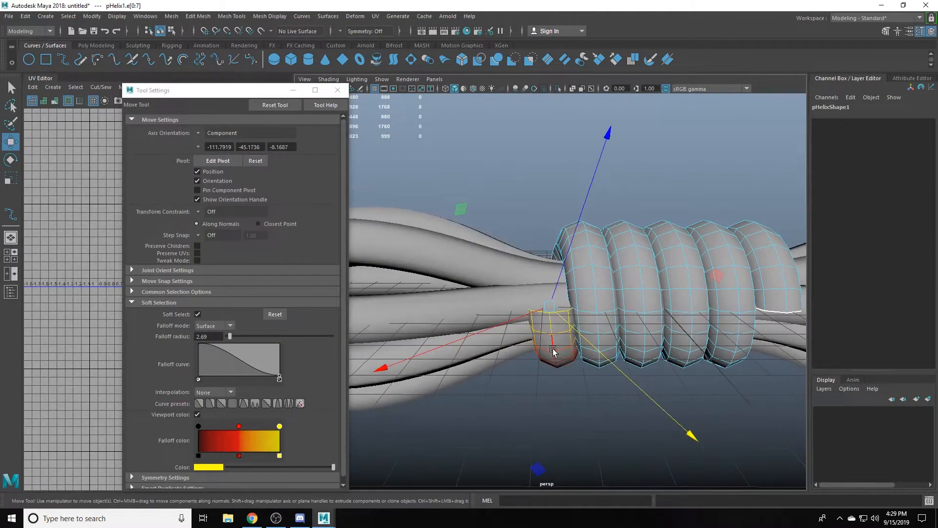
{"action": "left_click_drag", "start_coordinate": [674, 337], "coordinate": [770, 333], "text": "alt"}
{"action": "key", "text": "e"}
{"action": "key", "text": "w"}
{"action": "left_click_drag", "start_coordinate": [558, 296], "coordinate": [517, 293]}
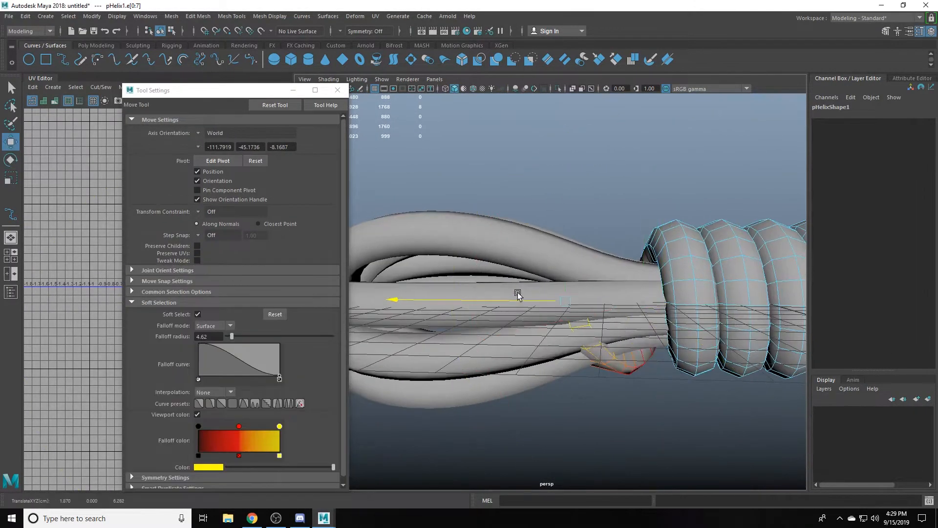
{"action": "key", "text": "e"}
{"action": "left_click_drag", "start_coordinate": [562, 131], "coordinate": [589, 185]}
{"action": "key", "text": "ctrl+z"}
{"action": "key", "text": "ctrl+z"}
{"action": "key", "text": "ctrl+z"}
{"action": "key", "text": "b"}
- Move the helix's open-end edge loop outward along the bundle and rotate it without soft selection
{"action": "left_click_drag", "start_coordinate": [705, 329], "coordinate": [757, 340], "text": "alt"}
{"action": "key", "text": "w"}
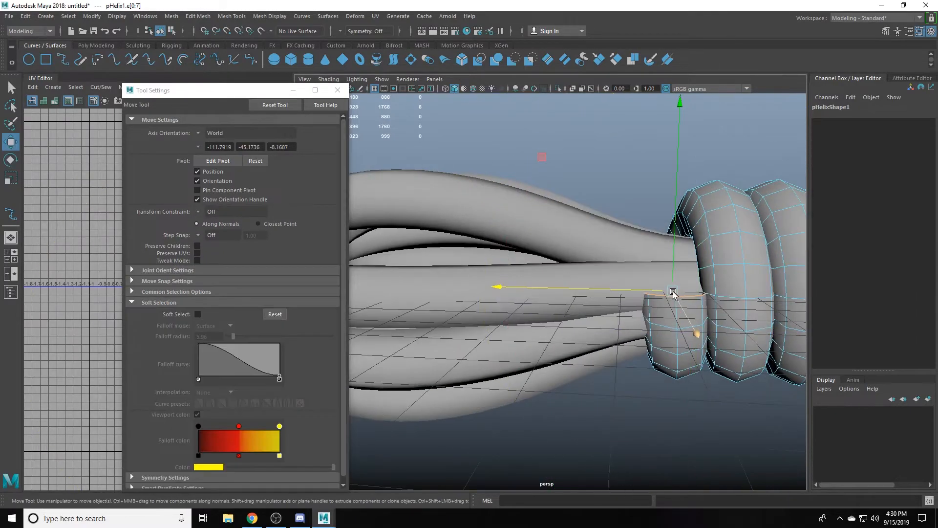
{"action": "left_click_drag", "start_coordinate": [673, 291], "coordinate": [594, 287]}
{"action": "key", "text": "e"}
{"action": "left_click_drag", "start_coordinate": [594, 287], "coordinate": [657, 367], "text": "alt"}
{"action": "scroll", "coordinate": [619, 268], "scroll_direction": "up", "scroll_amount": 5}
{"action": "scroll", "coordinate": [619, 267], "scroll_direction": "down", "scroll_amount": 4}
{"action": "key", "text": "w"}
{"action": "scroll", "coordinate": [542, 283], "scroll_direction": "down", "scroll_amount": 4}
- Delete the edge loop behind the stretched helix end and adjust the position and rotation of the end loop
{"action": "key", "text": "q"}
{"action": "double_click", "coordinate": [699, 295]}
{"action": "key", "text": "ctrl+Delete"}
{"action": "mouse_move", "coordinate": [699, 295]}
{"action": "left_mouse_down", "text": "alt"}
{"action": "mouse_move", "coordinate": [537, 308]}
{"action": "mouse_move", "coordinate": [668, 228]}
{"action": "mouse_move", "coordinate": [632, 290]}
{"action": "mouse_move", "coordinate": [614, 289]}
{"action": "mouse_move", "coordinate": [606, 220]}
{"action": "mouse_move", "coordinate": [593, 335]}
{"action": "mouse_move", "coordinate": [628, 346]}
{"action": "mouse_move", "coordinate": [411, 241]}
{"action": "mouse_move", "coordinate": [627, 318]}
{"action": "left_mouse_up", "text": "alt"}
{"action": "double_click", "coordinate": [536, 308]}
{"action": "key", "text": "e"}
{"action": "key", "text": "w"}
{"action": "key", "text": "4"}
{"action": "key", "text": "5"}
{"action": "scroll", "coordinate": [626, 318], "scroll_direction": "up", "scroll_amount": 5}
- Select the edge loop behind the helix's open end and apply Edit Edge Flow to it
{"action": "double_click", "coordinate": [626, 320]}
{"action": "left_click_drag", "start_coordinate": [674, 417], "coordinate": [707, 317], "text": "alt"}
{"action": "key", "text": "ctrl+z"}
{"action": "right_click_drag", "start_coordinate": [707, 317], "coordinate": [730, 469], "text": "shift"}
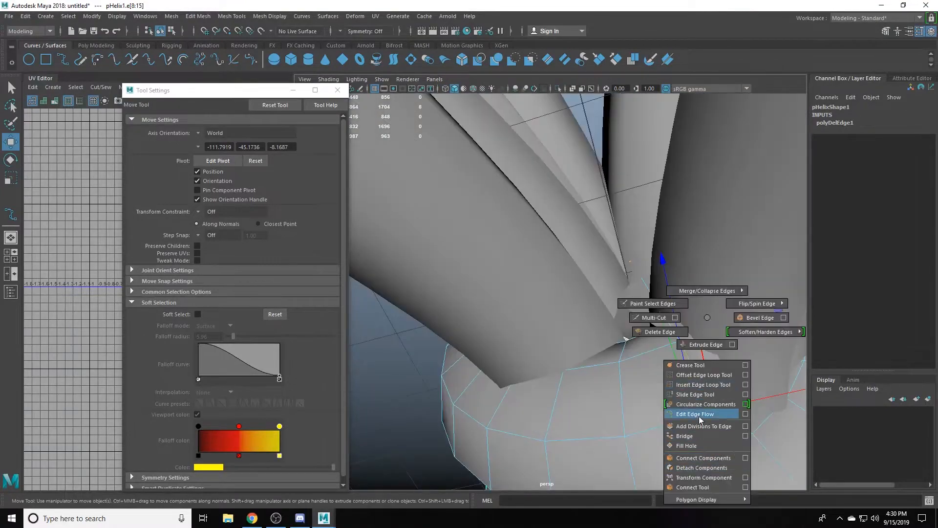
{"action": "right_click_drag", "start_coordinate": [701, 420], "coordinate": [701, 419], "text": "shift"}
{"action": "left_click_drag", "start_coordinate": [701, 419], "coordinate": [683, 271], "text": "alt"}
- Rotate and move the edge loop behind the open end to shape the helix's bend toward the bundle
{"action": "key", "text": "e"}
{"action": "left_click_drag", "start_coordinate": [630, 341], "coordinate": [653, 224], "text": "alt"}
{"action": "key", "text": "w"}
{"action": "key", "text": "e"}
{"action": "key", "text": "w"}
- Select the neighbouring edge loop in the helix's bend and rotate it to follow the turn
{"action": "right_click_drag", "start_coordinate": [654, 224], "coordinate": [678, 319], "text": "shift"}
{"action": "double_click", "coordinate": [610, 296]}
{"action": "key", "text": "e"}
{"action": "left_click_drag", "start_coordinate": [679, 319], "coordinate": [664, 211], "text": "alt"}
{"action": "right_click_drag", "start_coordinate": [663, 211], "coordinate": [666, 297], "text": "shift"}
{"action": "left_click_drag", "start_coordinate": [666, 297], "coordinate": [602, 267], "text": "alt"}
- Adjust one more edge loop near the helix's bent end and isolate the helix in the viewport
{"action": "double_click", "coordinate": [601, 266]}
{"action": "right_click_drag", "start_coordinate": [599, 266], "coordinate": [601, 362], "text": "shift"}
{"action": "left_click_drag", "start_coordinate": [601, 362], "coordinate": [607, 251], "text": "alt"}
{"action": "right_click_drag", "start_coordinate": [607, 252], "coordinate": [608, 338], "text": "shift"}
{"action": "left_click_drag", "start_coordinate": [607, 338], "coordinate": [549, 295], "text": "alt"}
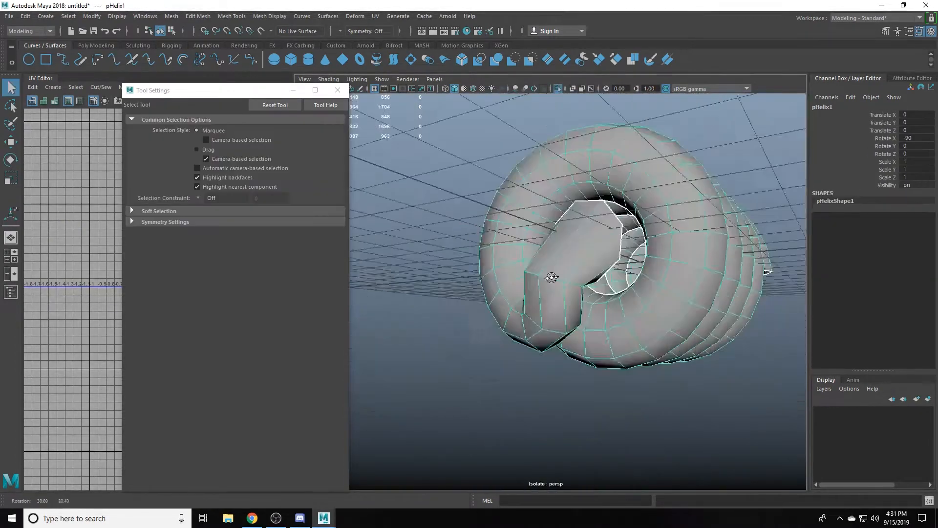
- Insert an edge loop across the long section of the helix's bent end
{"action": "right_click_drag", "start_coordinate": [547, 215], "coordinate": [519, 248], "text": "shift"}
{"action": "right_click_drag", "start_coordinate": [593, 195], "coordinate": [597, 303], "text": "shift"}
{"action": "right_click_drag", "start_coordinate": [560, 263], "coordinate": [515, 282], "text": "shift"}
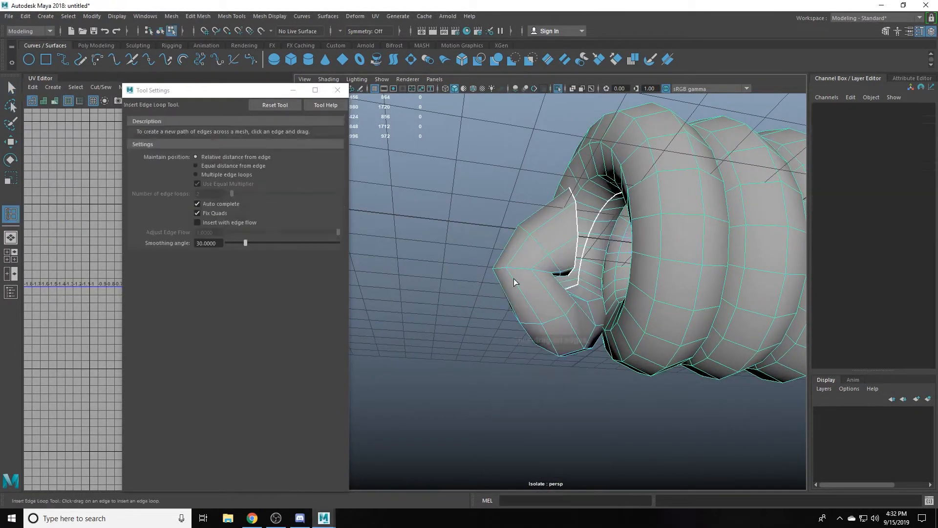
- Insert a second edge loop near the bend and even out the surrounding loops with Circularize and Edit Edge Flow
{"action": "right_click_drag", "start_coordinate": [565, 320], "coordinate": [565, 325], "text": "shift"}
{"action": "right_click_drag", "start_coordinate": [599, 234], "coordinate": [599, 330], "text": "shift"}
{"action": "right_click_drag", "start_coordinate": [616, 266], "coordinate": [610, 353], "text": "shift"}
{"action": "left_click_drag", "start_coordinate": [609, 353], "coordinate": [509, 314], "text": "alt"}
{"action": "key", "text": "a"}
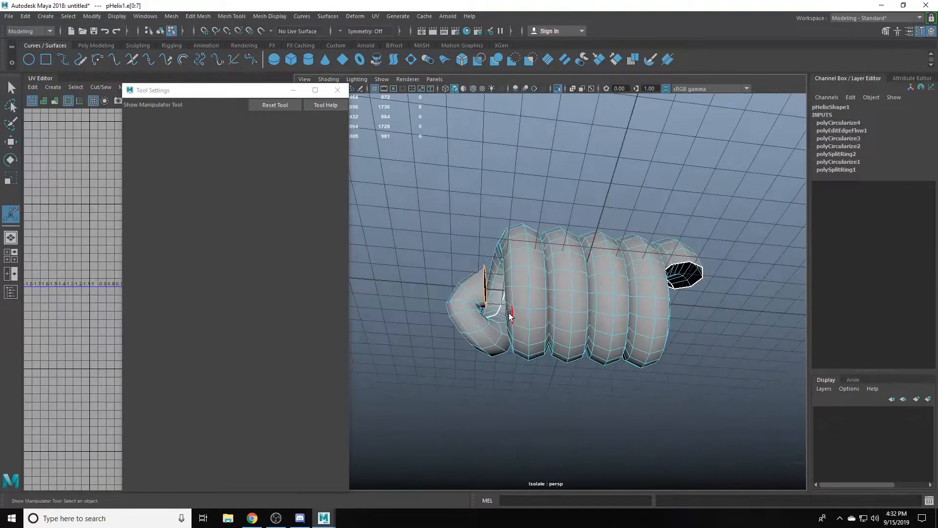
- Select the edge loop at the corner of the helix's bend and reposition it
{"action": "scroll", "coordinate": [509, 315], "scroll_direction": "up", "scroll_amount": 7}
{"action": "right_click_drag", "start_coordinate": [455, 317], "coordinate": [454, 279]}
{"action": "double_click", "coordinate": [434, 313]}
{"action": "key", "text": "r"}
{"action": "key", "text": "w"}
{"action": "left_click_drag", "start_coordinate": [439, 336], "coordinate": [590, 382], "text": "alt"}
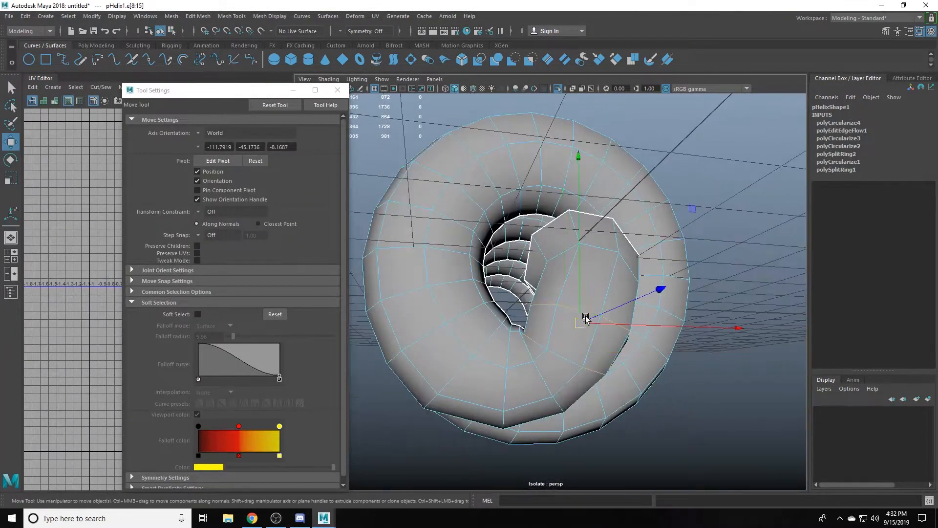
- Rescale and reposition the selected edge loop at the helix's bend, return to object mode and delete the history
{"action": "key", "text": "r"}
{"action": "right_click_drag", "start_coordinate": [593, 327], "coordinate": [591, 422], "text": "shift"}
{"action": "right_click_drag", "start_coordinate": [593, 318], "coordinate": [621, 294]}
{"action": "key", "text": "q"}
{"action": "left_click_drag", "start_coordinate": [611, 298], "coordinate": [609, 141], "text": "alt"}
{"action": "key", "text": "alt+shift+d"}
- Duplicate the helix and rotate the copy so its finished bent end sits at the opposite end of the coil
{"action": "scroll", "coordinate": [522, 274], "scroll_direction": "down", "scroll_amount": 7}
{"action": "key", "text": "ctrl+d"}
{"action": "key", "text": "e"}
{"action": "left_click_drag", "start_coordinate": [651, 359], "coordinate": [648, 364], "text": "alt"}
{"action": "scroll", "coordinate": [645, 332], "scroll_direction": "up", "scroll_amount": 5}
{"action": "key", "text": "w"}
{"action": "right_click_drag", "start_coordinate": [639, 268], "coordinate": [639, 301]}
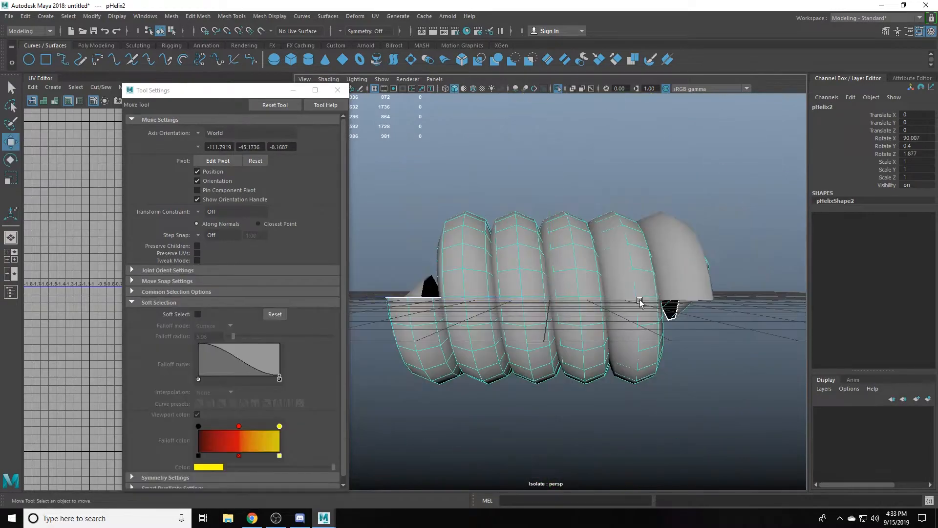
- Delete the unneeded half of one helix up to an edge loop near the middle of the coil
{"action": "scroll", "coordinate": [586, 318], "scroll_direction": "up", "scroll_amount": 2}
{"action": "left_click", "coordinate": [504, 317]}
{"action": "double_click", "coordinate": [532, 319], "text": "shift"}
{"action": "key", "text": "alt+5"}
{"action": "scroll", "coordinate": [485, 323], "scroll_direction": "up", "scroll_amount": 5}
{"action": "mouse_move", "coordinate": [485, 323]}
{"action": "left_mouse_down", "text": "alt"}
{"action": "mouse_move", "coordinate": [523, 260]}
{"action": "mouse_move", "coordinate": [595, 301]}
{"action": "mouse_move", "coordinate": [525, 287]}
{"action": "left_mouse_up", "text": "alt"}
{"action": "scroll", "coordinate": [523, 259], "scroll_direction": "down", "scroll_amount": 4}
{"action": "scroll", "coordinate": [595, 301], "scroll_direction": "up", "scroll_amount": 2}
{"action": "middle_click_drag", "start_coordinate": [525, 287], "coordinate": [588, 292], "text": "alt"}
{"action": "scroll", "coordinate": [587, 292], "scroll_direction": "up", "scroll_amount": 4}
{"action": "key", "text": "g"}
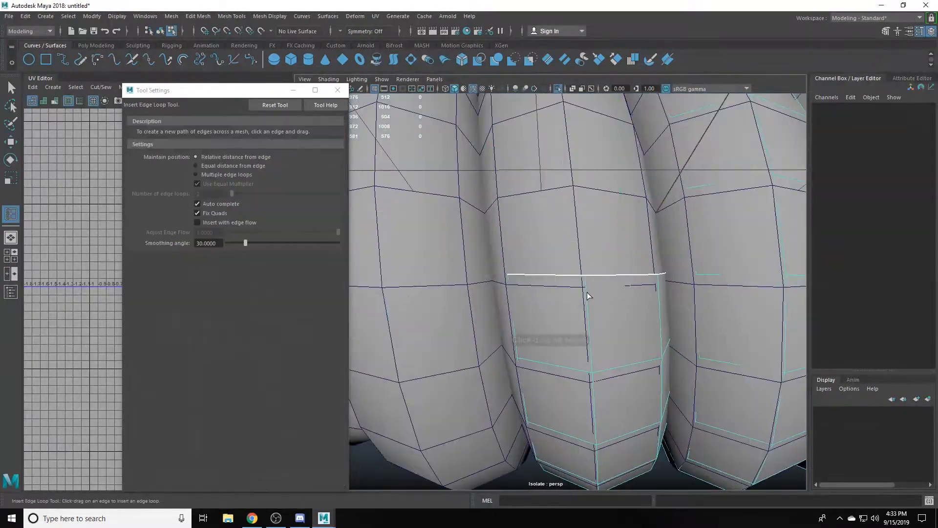
- Delete the overlapping faces of the other helix so the two finished halves meet at the middle
{"action": "left_click", "coordinate": [588, 292]}
{"action": "key", "text": "w"}
{"action": "key", "text": "q"}
{"action": "left_click", "coordinate": [593, 253]}
{"action": "right_click_drag", "start_coordinate": [592, 253], "coordinate": [593, 289]}
{"action": "left_click", "coordinate": [548, 322]}
{"action": "double_click", "coordinate": [606, 325], "text": "shift"}
{"action": "key", "text": "Delete"}
{"action": "scroll", "coordinate": [585, 337], "scroll_direction": "down", "scroll_amount": 5}
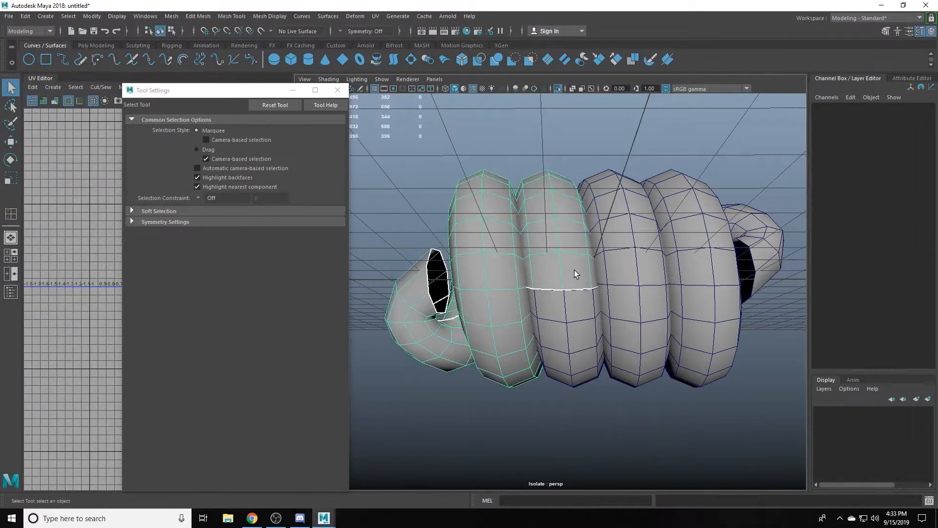
- Combine the two helix halves and merge the vertices along their seam with a distance threshold of 0.01
{"action": "left_click_drag", "start_coordinate": [633, 321], "coordinate": [626, 250], "text": "alt"}
{"action": "right_click_drag", "start_coordinate": [625, 250], "coordinate": [604, 427], "text": "shift"}
{"action": "right_click_drag", "start_coordinate": [594, 352], "coordinate": [593, 313]}
{"action": "double_click", "coordinate": [562, 313]}
{"action": "middle_click_drag", "start_coordinate": [562, 314], "coordinate": [597, 314]}
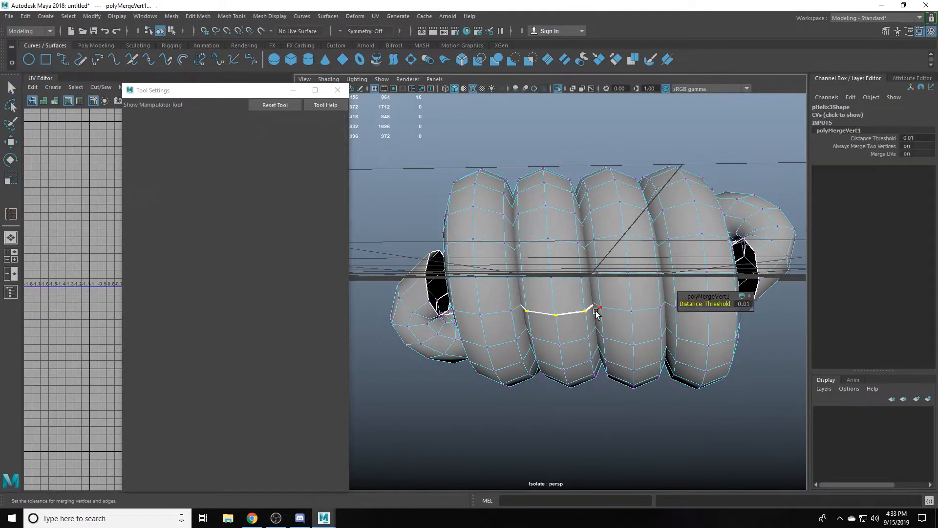
- Move and sew the helix's UVs along the merged seam and minimize the Tool Settings window
{"action": "key", "text": "q"}
{"action": "scroll", "coordinate": [591, 311], "scroll_direction": "up", "scroll_amount": 3}
{"action": "left_click_drag", "start_coordinate": [591, 311], "coordinate": [562, 313], "text": "alt"}
{"action": "key", "text": "f"}
{"action": "left_click", "coordinate": [293, 90]}
{"action": "right_click_drag", "start_coordinate": [215, 220], "coordinate": [225, 262], "text": "shift"}
- Soften the helix's edges and save the scene as test.mb on the Desktop
{"action": "scroll", "coordinate": [223, 267], "scroll_direction": "up", "scroll_amount": 5}
{"action": "right_click_drag", "start_coordinate": [587, 273], "coordinate": [628, 237]}
{"action": "left_click_drag", "start_coordinate": [629, 237], "coordinate": [590, 229], "text": "alt"}
{"action": "right_click_drag", "start_coordinate": [590, 229], "coordinate": [693, 244], "text": "shift"}
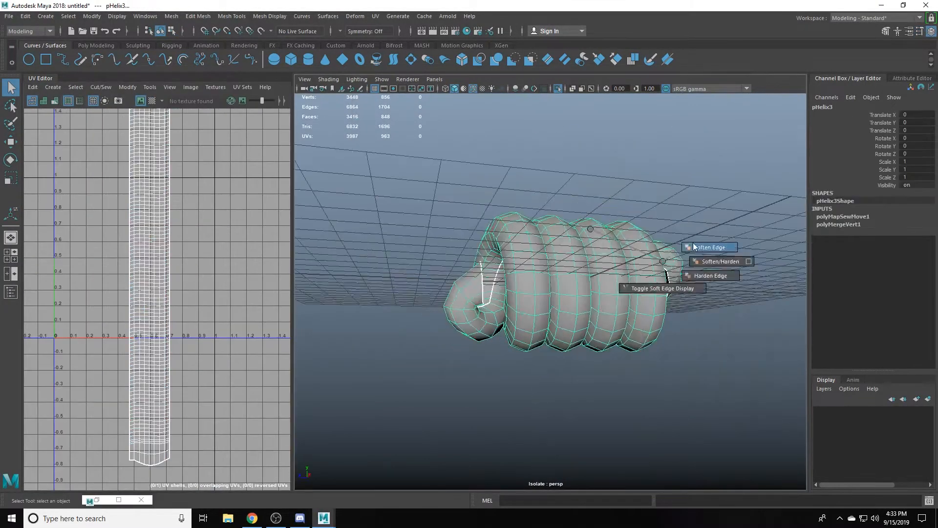
{"action": "key", "text": "ctrl+s"}
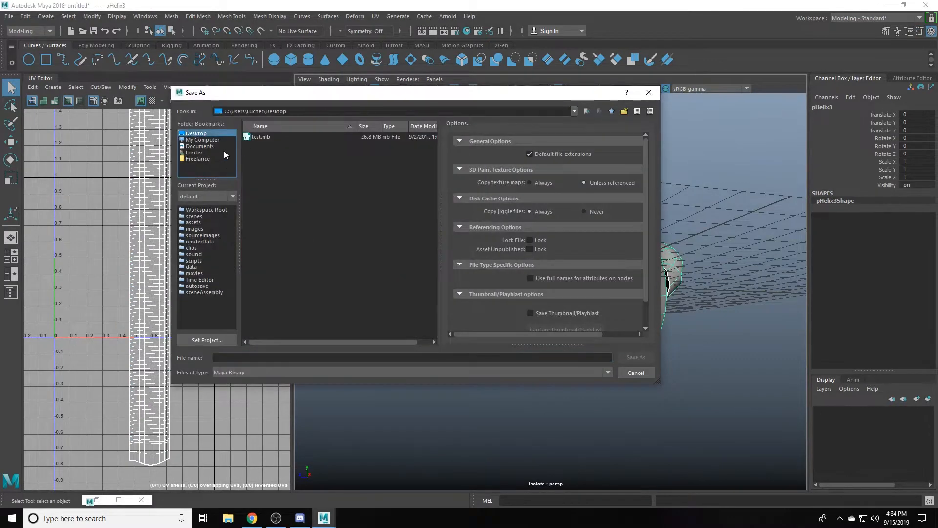
{"action": "left_click", "coordinate": [387, 253]}
- Bridge the helix's two open ends through the inside of the coil
{"action": "left_click_drag", "start_coordinate": [606, 293], "coordinate": [674, 293], "text": "alt"}
{"action": "double_click", "coordinate": [566, 302], "text": "shift"}
{"action": "right_click_drag", "start_coordinate": [567, 264], "coordinate": [531, 249]}
{"action": "key", "text": "Delete"}
{"action": "left_click", "coordinate": [604, 239], "text": "shift"}
{"action": "left_click_drag", "start_coordinate": [533, 252], "coordinate": [542, 272], "text": "alt"}
{"action": "left_click", "coordinate": [567, 244]}
- Insert three edge loops across the new bridge and select the bridge's faces
{"action": "double_click", "coordinate": [582, 263]}
{"action": "right_click_drag", "start_coordinate": [581, 263], "coordinate": [523, 267], "text": "shift"}
{"action": "left_click", "coordinate": [533, 259]}
{"action": "right_click_drag", "start_coordinate": [533, 259], "coordinate": [531, 270], "text": "ctrl"}
{"action": "left_click_drag", "start_coordinate": [534, 270], "coordinate": [531, 273], "text": "alt"}
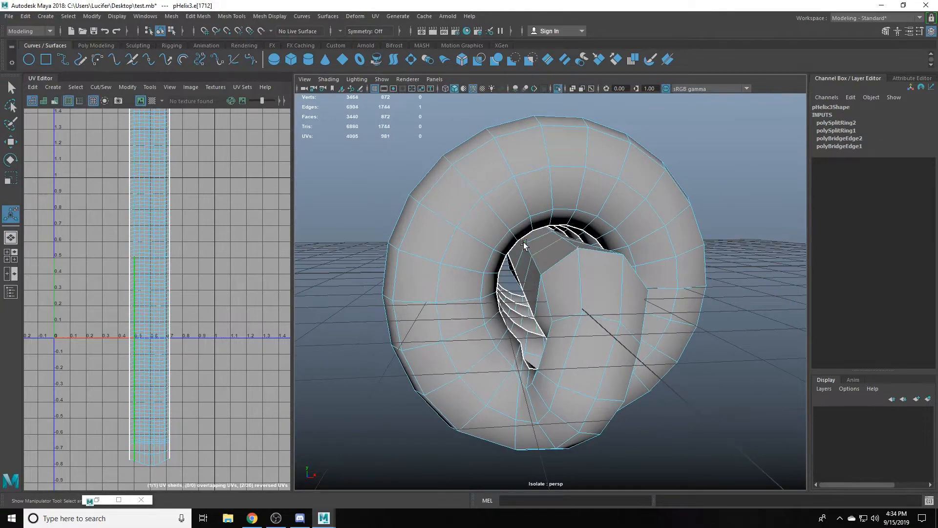
{"action": "right_click_drag", "start_coordinate": [523, 244], "coordinate": [525, 269], "text": "ctrl"}
{"action": "mouse_move", "coordinate": [528, 269]}
{"action": "left_mouse_down", "text": "alt"}
{"action": "mouse_move", "coordinate": [494, 240]}
{"action": "mouse_move", "coordinate": [566, 278]}
{"action": "mouse_move", "coordinate": [537, 271]}
{"action": "left_mouse_up", "text": "alt"}
{"action": "right_click_drag", "start_coordinate": [545, 274], "coordinate": [551, 308], "text": "ctrl"}
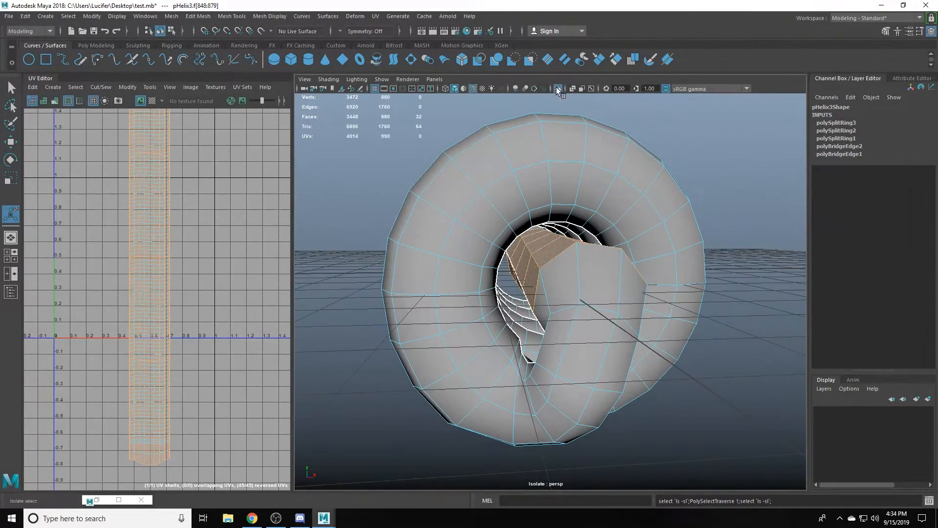
- Isolate the bridge faces, insert four more edge loops between the existing ones and leave isolation
{"action": "left_click", "coordinate": [558, 89]}
{"action": "left_click_drag", "start_coordinate": [538, 274], "coordinate": [470, 303], "text": "alt"}
{"action": "right_click_drag", "start_coordinate": [454, 301], "coordinate": [454, 275]}
{"action": "left_click", "coordinate": [499, 291]}
{"action": "right_click_drag", "start_coordinate": [586, 281], "coordinate": [589, 303], "text": "ctrl"}
{"action": "right_click_drag", "start_coordinate": [552, 289], "coordinate": [576, 269]}
{"action": "left_click_drag", "start_coordinate": [567, 281], "coordinate": [545, 278], "text": "alt"}
{"action": "left_click_drag", "start_coordinate": [497, 307], "coordinate": [581, 286], "text": "alt"}
{"action": "left_click", "coordinate": [557, 89]}
- Select a lengthwise edge loop on the helix, isolate the mesh and cut its UVs along that loop
{"action": "left_click_drag", "start_coordinate": [488, 274], "coordinate": [562, 294], "text": "alt"}
{"action": "right_click_drag", "start_coordinate": [576, 281], "coordinate": [635, 257], "text": "shift"}
{"action": "scroll", "coordinate": [156, 329], "scroll_direction": "down", "scroll_amount": 5}
{"action": "right_click_drag", "start_coordinate": [153, 333], "coordinate": [152, 308]}
{"action": "double_click", "coordinate": [146, 317]}
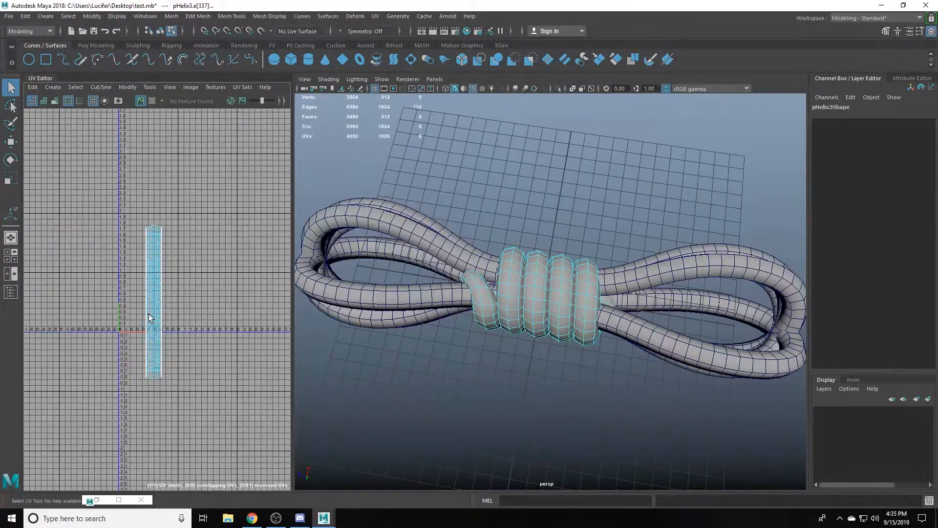
{"action": "scroll", "coordinate": [156, 316], "scroll_direction": "up", "scroll_amount": 6}
{"action": "scroll", "coordinate": [157, 317], "scroll_direction": "down", "scroll_amount": 6}
{"action": "right_click_drag", "start_coordinate": [547, 293], "coordinate": [572, 274]}
{"action": "scroll", "coordinate": [548, 293], "scroll_direction": "up", "scroll_amount": 6}
{"action": "left_click", "coordinate": [558, 89]}
{"action": "left_click_drag", "start_coordinate": [440, 294], "coordinate": [562, 293], "text": "alt"}
{"action": "right_click_drag", "start_coordinate": [547, 343], "coordinate": [546, 318]}
{"action": "left_click_drag", "start_coordinate": [546, 328], "coordinate": [545, 273], "text": "alt"}
- Select all of the helix's UVs and unfold them
{"action": "scroll", "coordinate": [206, 373], "scroll_direction": "up", "scroll_amount": 5}
{"action": "right_click_drag", "start_coordinate": [206, 342], "coordinate": [230, 323], "text": "shift"}
{"action": "scroll", "coordinate": [166, 312], "scroll_direction": "down", "scroll_amount": 6}
{"action": "left_click_drag", "start_coordinate": [98, 205], "coordinate": [196, 401]}
{"action": "right_click_drag", "start_coordinate": [158, 322], "coordinate": [158, 301], "text": "shift"}
{"action": "right_click_drag", "start_coordinate": [185, 343], "coordinate": [193, 320], "text": "shift"}
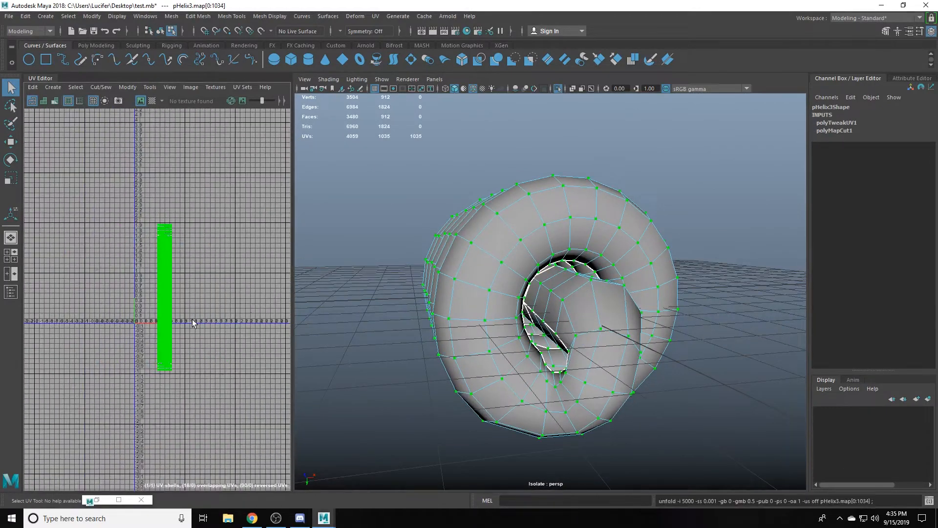
- Delete the helix's history and add an edge loop near its bent end, undoing the extra loop insertions
{"action": "scroll", "coordinate": [186, 312], "scroll_direction": "up", "scroll_amount": 6}
{"action": "right_click_drag", "start_coordinate": [552, 303], "coordinate": [586, 279]}
{"action": "left_click_drag", "start_coordinate": [553, 313], "coordinate": [696, 376], "text": "alt"}
{"action": "scroll", "coordinate": [697, 376], "scroll_direction": "up", "scroll_amount": 3}
{"action": "key", "text": "alt+shift+d"}
{"action": "right_click_drag", "start_coordinate": [693, 277], "coordinate": [652, 301], "text": "shift"}
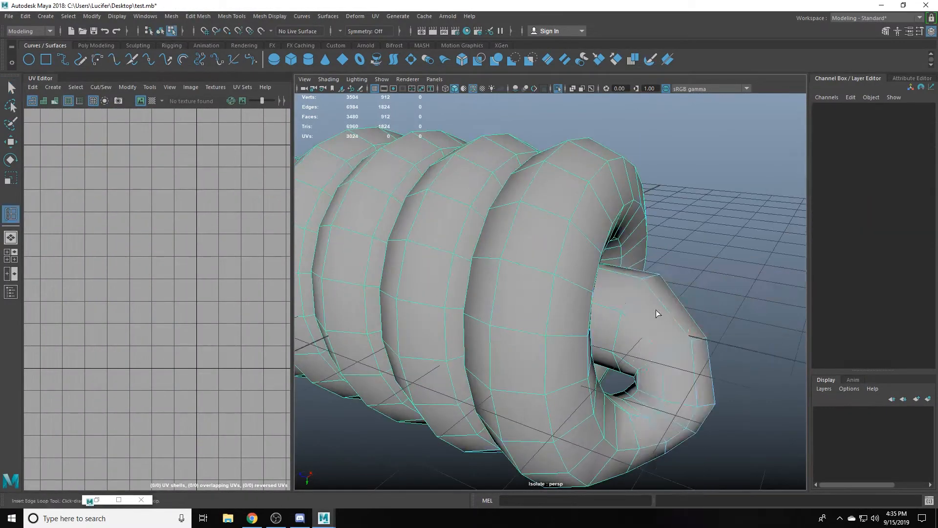
{"action": "left_click_drag", "start_coordinate": [699, 313], "coordinate": [712, 296], "text": "shift"}
{"action": "left_click_drag", "start_coordinate": [684, 313], "coordinate": [563, 270], "text": "alt"}
{"action": "key", "text": "ctrl+z"}
{"action": "key", "text": "ctrl+z"}
{"action": "key", "text": "ctrl+z"}
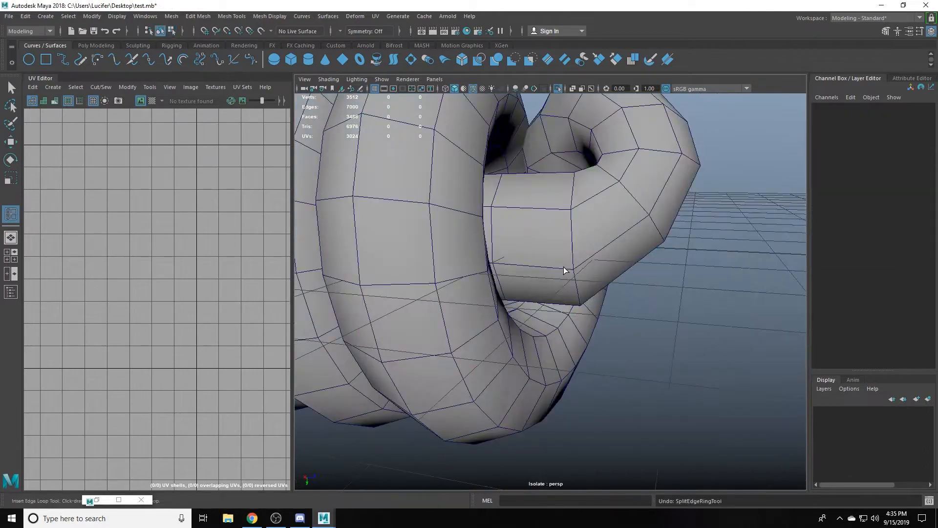
- Insert another edge loop at the helix's opposite bent end and delete the history
{"action": "key", "text": "w"}
{"action": "left_click", "coordinate": [563, 270]}
{"action": "right_click_drag", "start_coordinate": [563, 270], "coordinate": [517, 234], "text": "shift"}
{"action": "right_click_drag", "start_coordinate": [596, 261], "coordinate": [631, 237]}
{"action": "key", "text": "alt+shift+d"}
{"action": "key", "text": "f"}
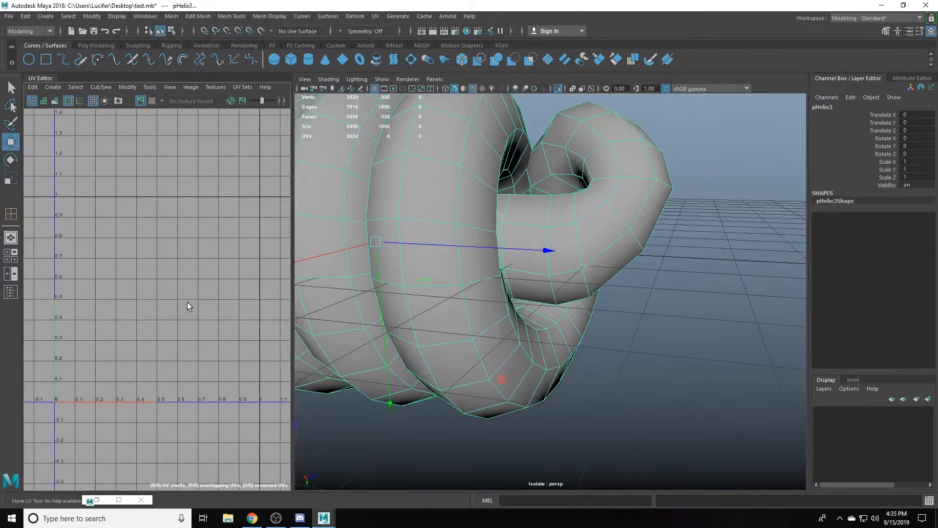
- Select all of the helix's faces, leave isolation and apply a planar UV projection
{"action": "scroll", "coordinate": [624, 310], "scroll_direction": "down", "scroll_amount": 10}
{"action": "left_click_drag", "start_coordinate": [552, 293], "coordinate": [624, 310], "text": "alt"}
{"action": "right_click_drag", "start_coordinate": [577, 308], "coordinate": [577, 342]}
{"action": "left_click_drag", "start_coordinate": [514, 259], "coordinate": [650, 362]}
{"action": "key", "text": "f"}
{"action": "scroll", "coordinate": [175, 274], "scroll_direction": "down", "scroll_amount": 15}
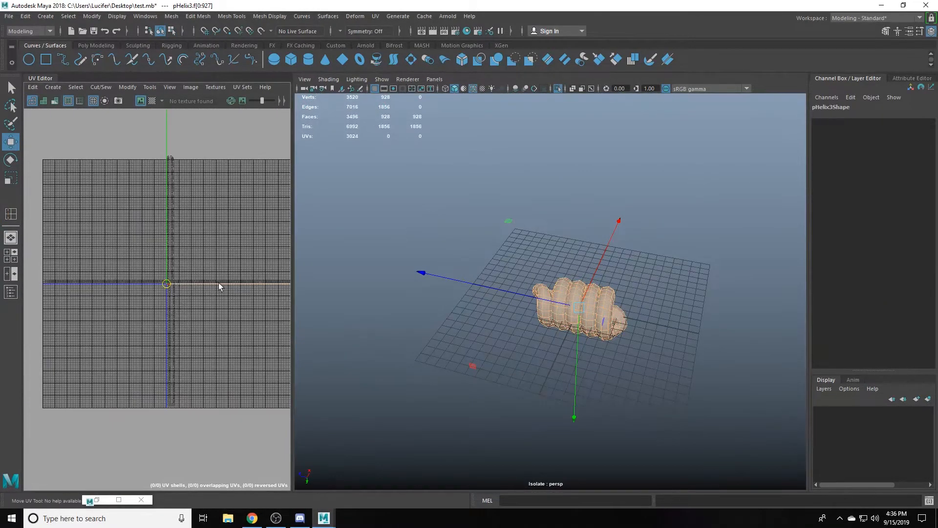
{"action": "right_click_drag", "start_coordinate": [582, 308], "coordinate": [617, 284]}
{"action": "left_click", "coordinate": [635, 196]}
{"action": "left_click", "coordinate": [558, 89]}
{"action": "scroll", "coordinate": [582, 323], "scroll_direction": "up", "scroll_amount": 6}
{"action": "scroll", "coordinate": [245, 317], "scroll_direction": "up", "scroll_amount": 2}
{"action": "right_click_drag", "start_coordinate": [606, 323], "coordinate": [606, 357]}
{"action": "left_click_drag", "start_coordinate": [508, 245], "coordinate": [707, 408]}
{"action": "left_click", "coordinate": [53, 87]}
{"action": "left_click", "coordinate": [61, 159]}
{"action": "scroll", "coordinate": [119, 275], "scroll_direction": "up", "scroll_amount": 6}
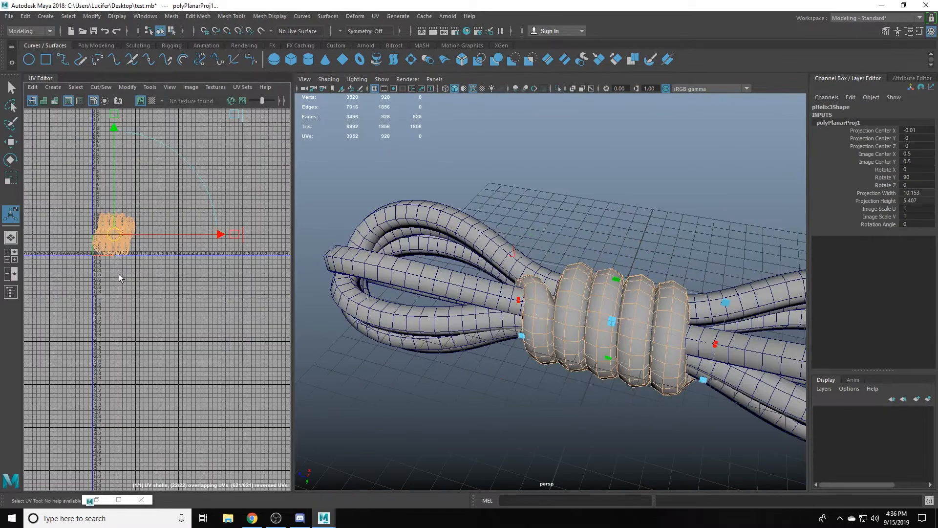
- Isolate the helix and cut its UVs around a cross-section loop and along a lengthwise edge loop
{"action": "right_click_drag", "start_coordinate": [606, 323], "coordinate": [641, 298]}
{"action": "left_click", "coordinate": [558, 89]}
{"action": "left_click_drag", "start_coordinate": [513, 293], "coordinate": [586, 310], "text": "alt"}
{"action": "right_click_drag", "start_coordinate": [581, 312], "coordinate": [582, 281]}
{"action": "double_click", "coordinate": [580, 318]}
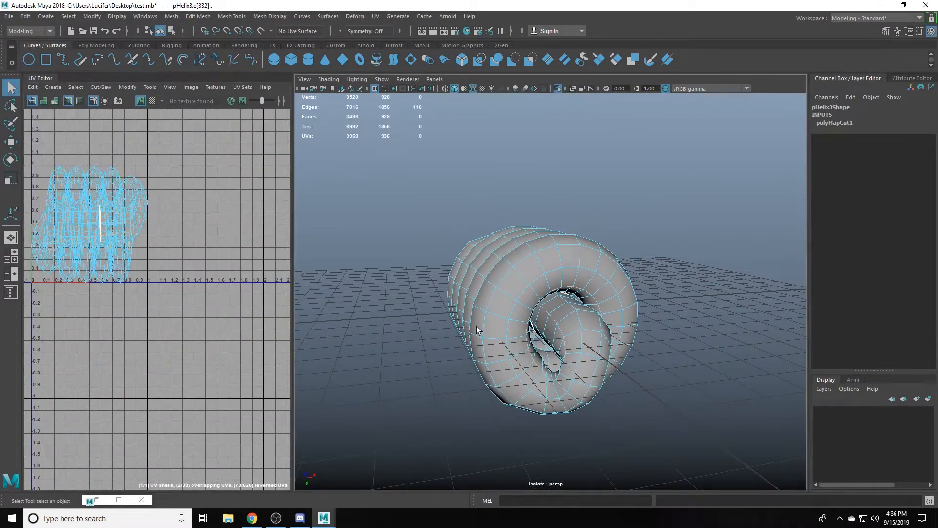
{"action": "left_click_drag", "start_coordinate": [569, 328], "coordinate": [568, 306], "text": "alt"}
- Unfold the helix's UVs and rotate the shell until it stands upright
{"action": "right_click_drag", "start_coordinate": [46, 215], "coordinate": [46, 216], "text": "shift"}
{"action": "scroll", "coordinate": [46, 218], "scroll_direction": "down", "scroll_amount": 5}
{"action": "key", "text": "e"}
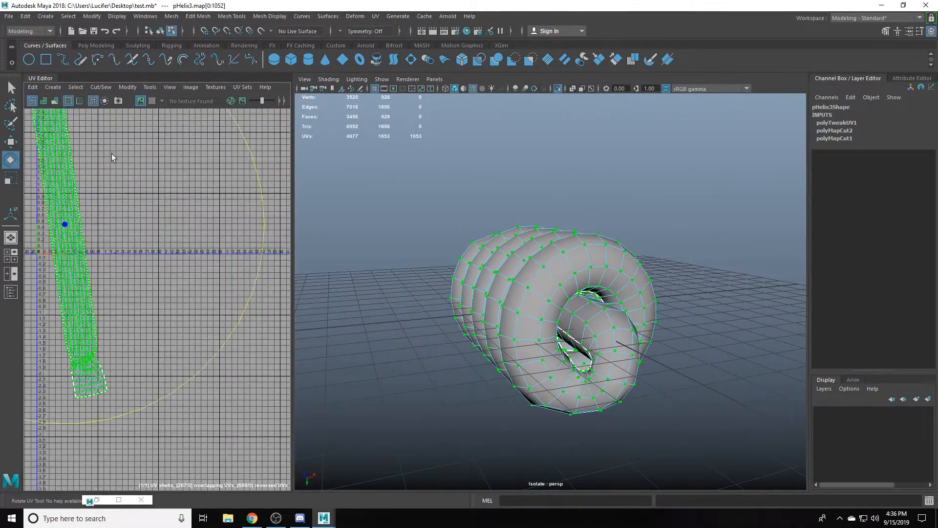
{"action": "middle_click_drag", "start_coordinate": [112, 154], "coordinate": [193, 166], "text": "alt"}
- Maximize the UV Editor and align the UVs along the shell's long borders into straight lines
{"action": "key", "text": "ctrl+space"}
{"action": "scroll", "coordinate": [453, 369], "scroll_direction": "down", "scroll_amount": 4}
{"action": "left_click_drag", "start_coordinate": [712, 360], "coordinate": [740, 434]}
{"action": "middle_click_drag", "start_coordinate": [740, 434], "coordinate": [580, 249], "text": "alt"}
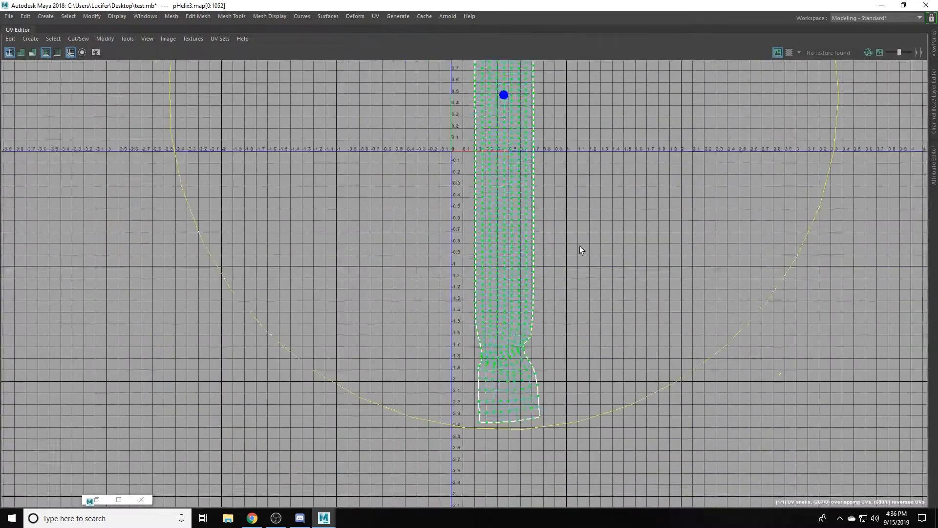
{"action": "scroll", "coordinate": [432, 229], "scroll_direction": "up", "scroll_amount": 4}
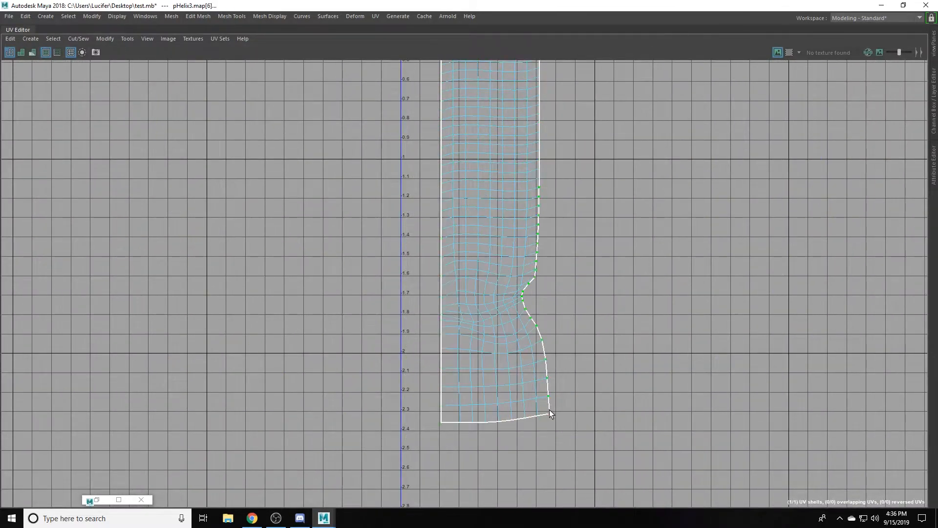
{"action": "right_click_drag", "start_coordinate": [576, 227], "coordinate": [769, 352], "text": "shift"}
{"action": "right_click", "coordinate": [631, 190]}
{"action": "right_click_drag", "start_coordinate": [595, 195], "coordinate": [631, 240], "text": "shift"}
{"action": "right_click", "coordinate": [643, 191], "text": "shift"}
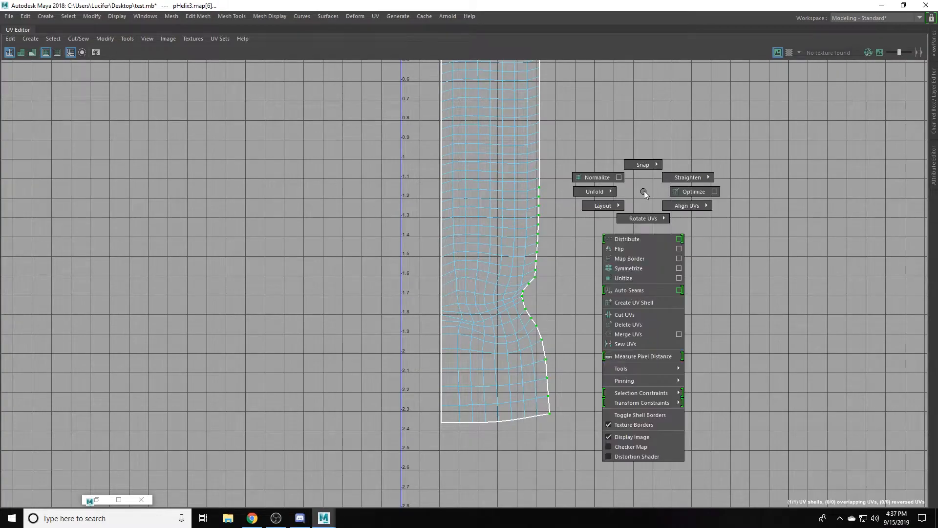
{"action": "scroll", "coordinate": [586, 389], "scroll_direction": "down", "scroll_amount": 6}
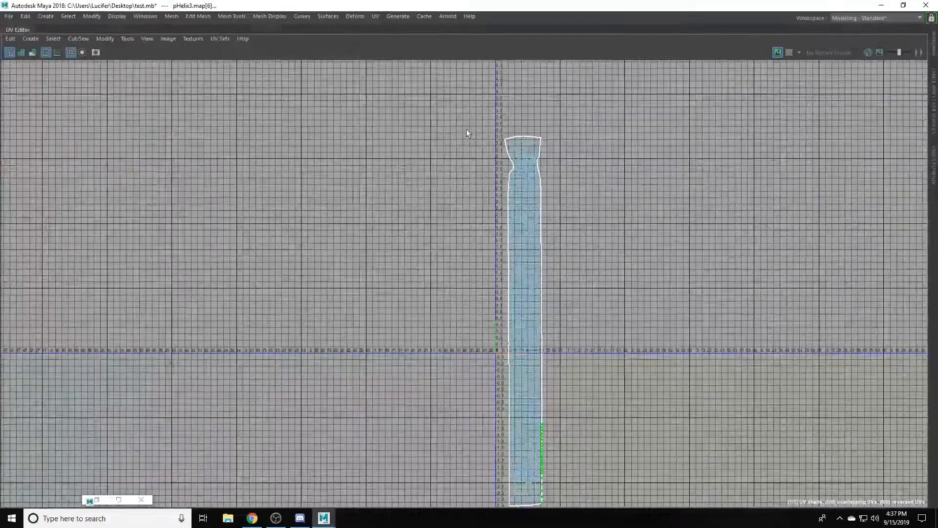
- Restore the split layout, undo the last UV changes and unitize the UVs of the helix's faces
{"action": "key", "text": "ctrl+space"}
{"action": "key", "text": "ctrl+z"}
{"action": "right_click", "coordinate": [193, 232], "text": "shift"}
{"action": "key", "text": "w"}
{"action": "left_click", "coordinate": [202, 235]}
{"action": "key", "text": "ctrl+z"}
{"action": "right_click_drag", "start_coordinate": [204, 246], "coordinate": [251, 314]}
{"action": "right_click_drag", "start_coordinate": [229, 313], "coordinate": [228, 286]}
- Select the helix's edges and Move and Sew their unitized UVs into one continuous straight shell
{"action": "scroll", "coordinate": [229, 330], "scroll_direction": "up", "scroll_amount": 3}
- Maximize the UV Editor and scale the helix's shell up from the UV origin until its width spans roughly 0 to 1
{"action": "scroll", "coordinate": [587, 293], "scroll_direction": "up", "scroll_amount": 5}
{"action": "left_click_drag", "start_coordinate": [631, 298], "coordinate": [552, 281], "text": "alt"}
{"action": "right_click", "coordinate": [211, 232], "text": "shift"}
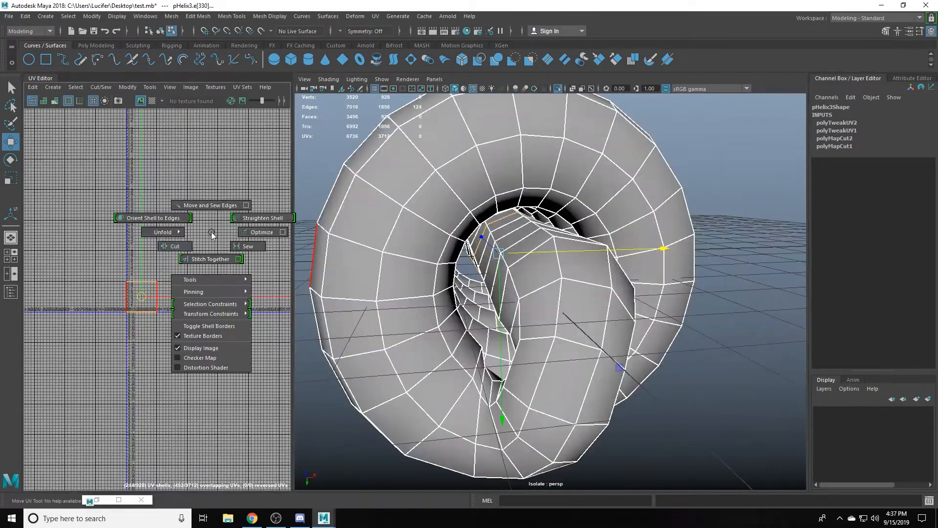
{"action": "scroll", "coordinate": [547, 283], "scroll_direction": "down", "scroll_amount": 8}
{"action": "left_click_drag", "start_coordinate": [205, 254], "coordinate": [86, 335], "text": "shift"}
{"action": "right_click_drag", "start_coordinate": [86, 335], "coordinate": [87, 309], "text": "shift"}
{"action": "right_click_drag", "start_coordinate": [159, 332], "coordinate": [112, 304], "text": "shift"}
{"action": "scroll", "coordinate": [107, 298], "scroll_direction": "down", "scroll_amount": 5}
{"action": "key", "text": "r"}
{"action": "scroll", "coordinate": [124, 334], "scroll_direction": "up", "scroll_amount": 3}
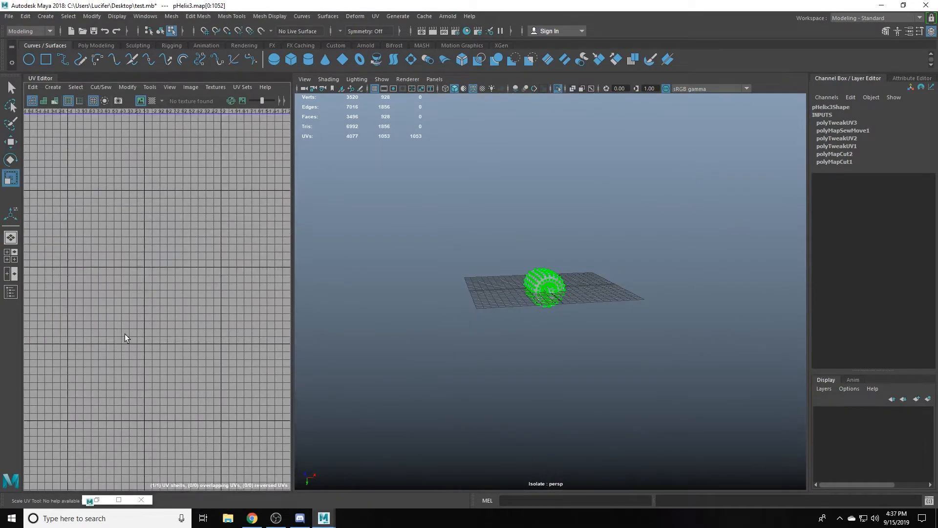
{"action": "scroll", "coordinate": [125, 334], "scroll_direction": "down", "scroll_amount": 5}
{"action": "scroll", "coordinate": [198, 318], "scroll_direction": "up", "scroll_amount": 3}
{"action": "key", "text": "ctrl+space"}
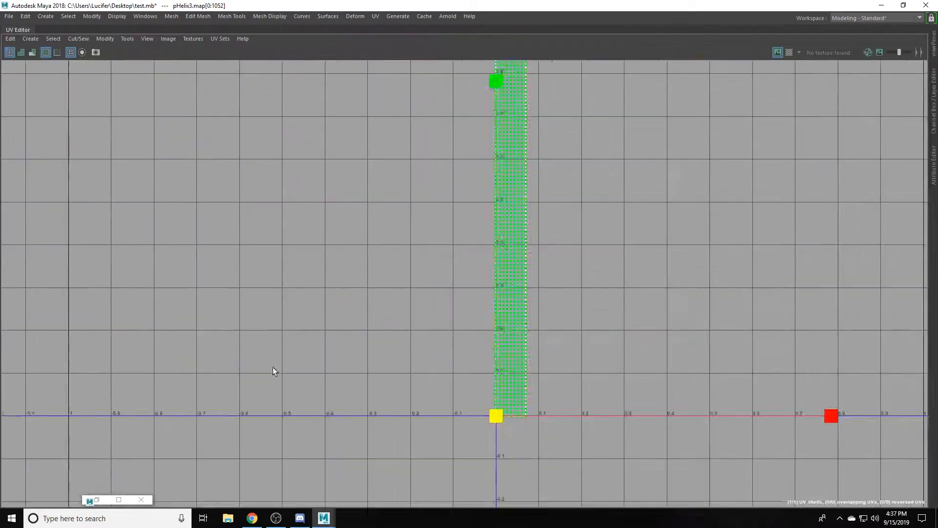
{"action": "left_click_drag", "start_coordinate": [496, 416], "coordinate": [826, 416]}
{"action": "middle_click_drag", "start_coordinate": [516, 434], "coordinate": [187, 382], "text": "alt"}
{"action": "left_click_drag", "start_coordinate": [161, 344], "coordinate": [107, 344]}
{"action": "scroll", "coordinate": [128, 394], "scroll_direction": "down", "scroll_amount": 3}
- Reduce the UV grid to the unit tile and fine-scale the shell so its long border meets the 1.0 line
{"action": "left_click", "coordinate": [147, 39]}
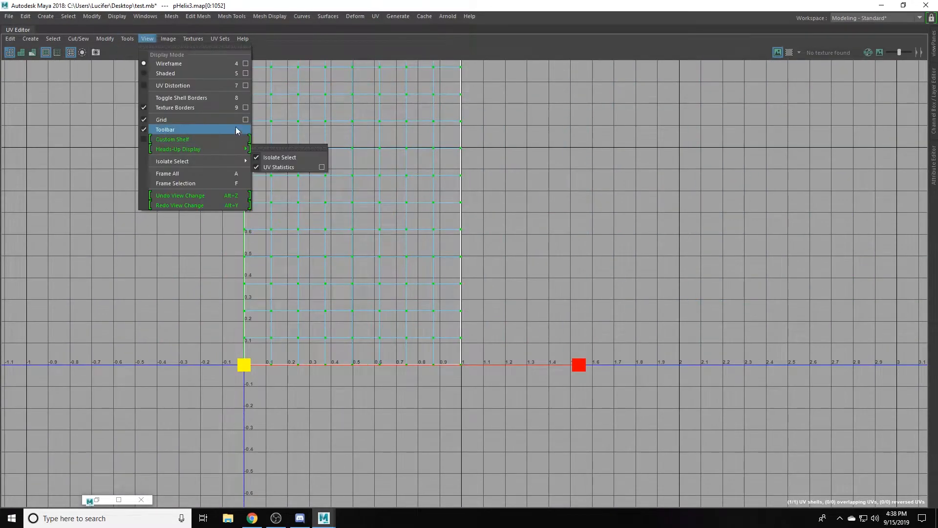
{"action": "left_click", "coordinate": [249, 128]}
{"action": "left_click", "coordinate": [397, 324]}
{"action": "scroll", "coordinate": [364, 351], "scroll_direction": "up", "scroll_amount": 4}
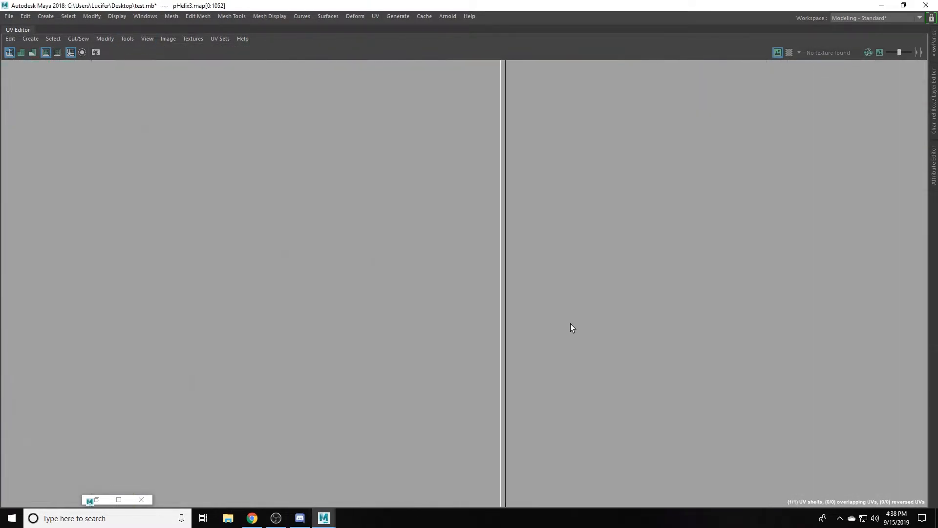
{"action": "middle_click_drag", "start_coordinate": [509, 344], "coordinate": [503, 348]}
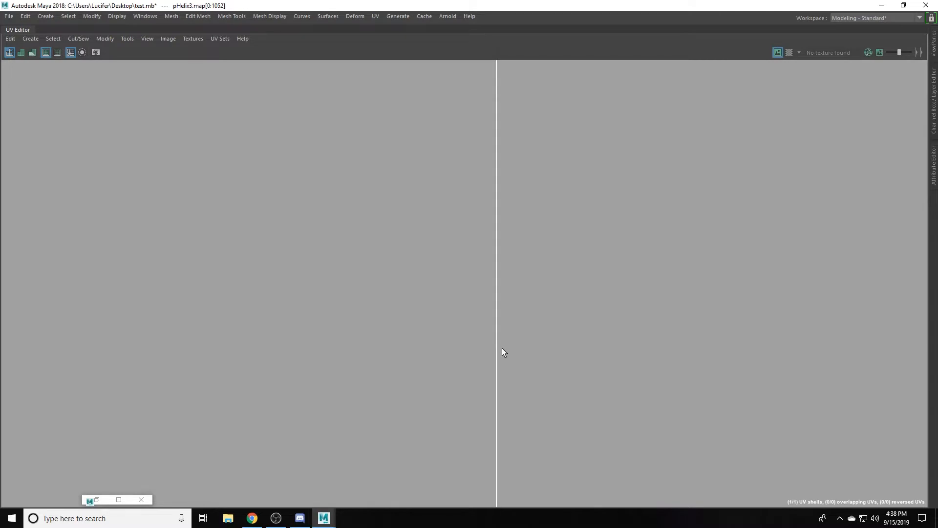
{"action": "scroll", "coordinate": [445, 304], "scroll_direction": "down", "scroll_amount": 15}
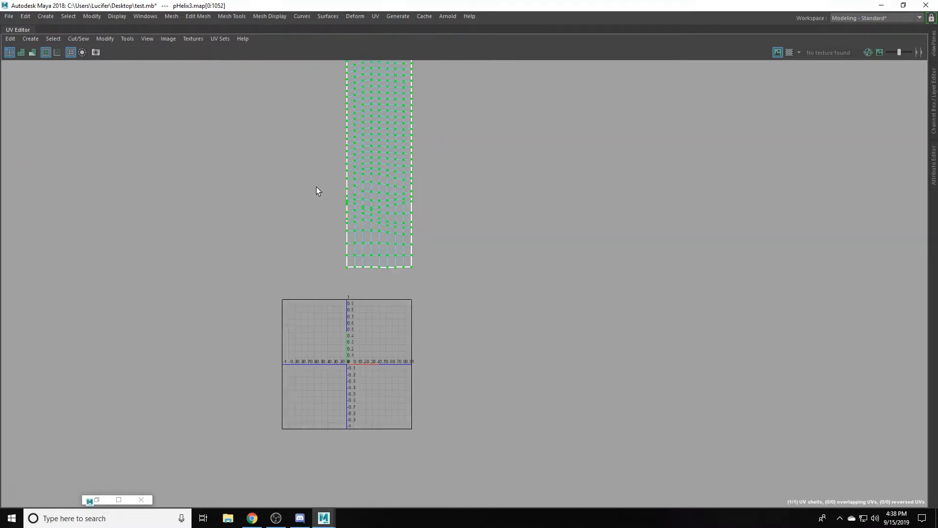
- Clear the UV selection and return to the split layout with the helix in object mode
{"action": "scroll", "coordinate": [369, 206], "scroll_direction": "up", "scroll_amount": 4}
{"action": "right_click_drag", "start_coordinate": [492, 163], "coordinate": [390, 161], "text": "shift"}
{"action": "left_click", "coordinate": [708, 154]}
{"action": "key", "text": "ctrl+space"}
{"action": "key", "text": "F8"}
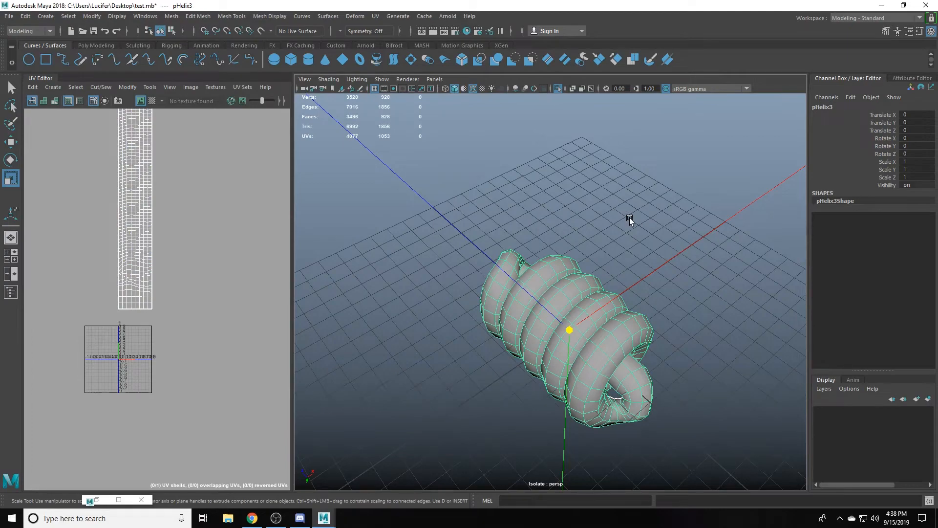
- Select a cross-section edge loop near the helix's tucked end and apply Edit Edge Flow to smooth the bend
{"action": "left_click_drag", "start_coordinate": [605, 161], "coordinate": [581, 249], "text": "alt"}
{"action": "right_click_drag", "start_coordinate": [582, 249], "coordinate": [581, 222]}
{"action": "left_click", "coordinate": [582, 222]}
{"action": "left_click_drag", "start_coordinate": [645, 260], "coordinate": [634, 306], "text": "alt"}
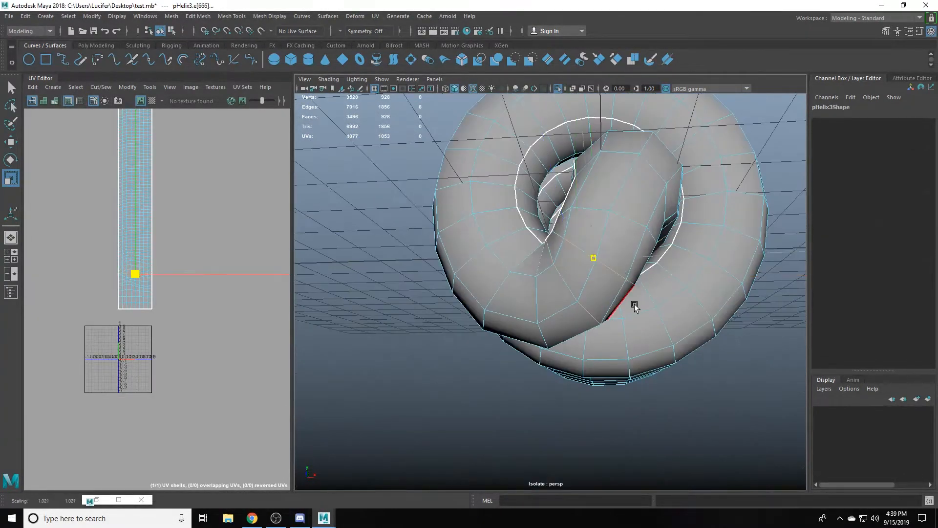
{"action": "left_click_drag", "start_coordinate": [606, 264], "coordinate": [564, 288], "text": "alt"}
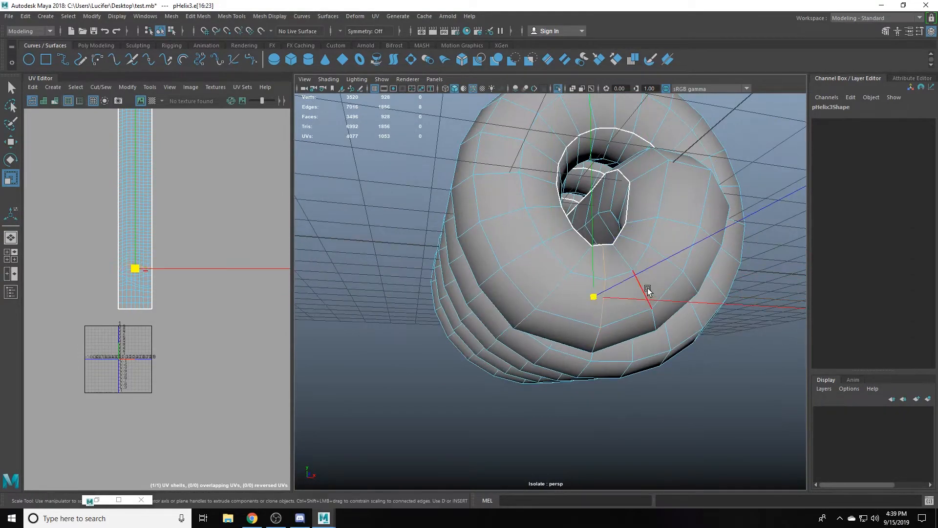
{"action": "left_click_drag", "start_coordinate": [673, 297], "coordinate": [551, 273], "text": "alt"}
{"action": "right_click_drag", "start_coordinate": [486, 222], "coordinate": [499, 304], "text": "shift"}
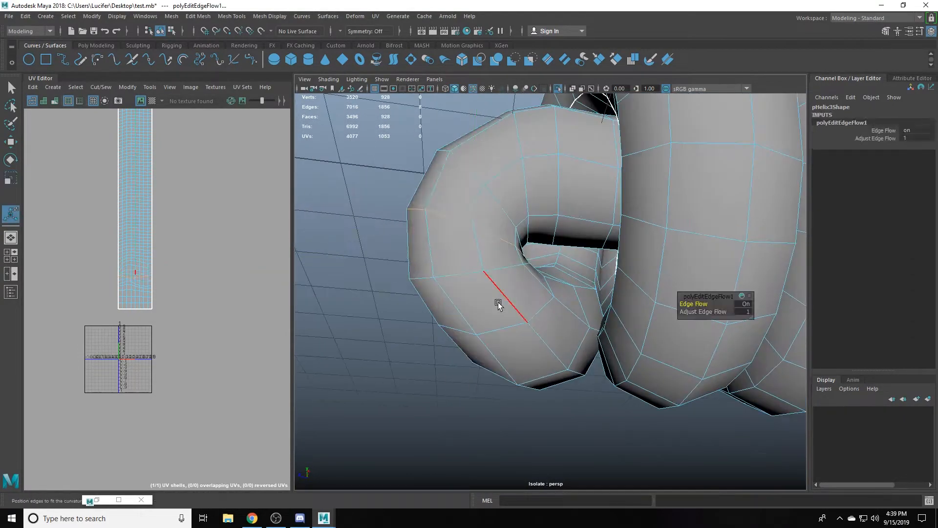
- Scale another cross-section loop on the helix's end coil and smooth it with Edit Edge Flow
{"action": "left_click_drag", "start_coordinate": [499, 304], "coordinate": [639, 269], "text": "alt"}
{"action": "scroll", "coordinate": [461, 304], "scroll_direction": "down", "scroll_amount": 10}
{"action": "scroll", "coordinate": [606, 295], "scroll_direction": "up", "scroll_amount": 10}
{"action": "key", "text": "r"}
{"action": "double_click", "coordinate": [599, 207]}
{"action": "right_click_drag", "start_coordinate": [639, 268], "coordinate": [649, 324], "text": "shift"}
{"action": "key", "text": "t"}
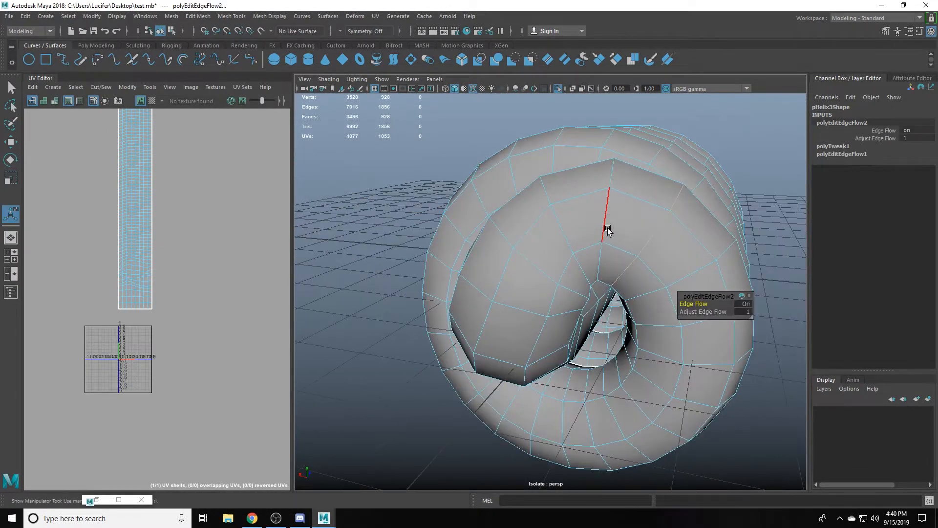
- Repeat Edit Edge Flow on three more cross-section loops around the helix's end bends
{"action": "double_click", "coordinate": [607, 228]}
{"action": "key", "text": "g"}
{"action": "key", "text": "r"}
{"action": "double_click", "coordinate": [640, 290]}
{"action": "key", "text": "g"}
{"action": "left_click_drag", "start_coordinate": [640, 290], "coordinate": [482, 245], "text": "alt"}
{"action": "double_click", "coordinate": [562, 244]}
{"action": "key", "text": "g"}
- Delete the helix's construction history, clear the selection and save the scene
{"action": "right_click_drag", "start_coordinate": [481, 244], "coordinate": [503, 215]}
{"action": "key", "text": "alt+shift+d"}
{"action": "key", "text": "q"}
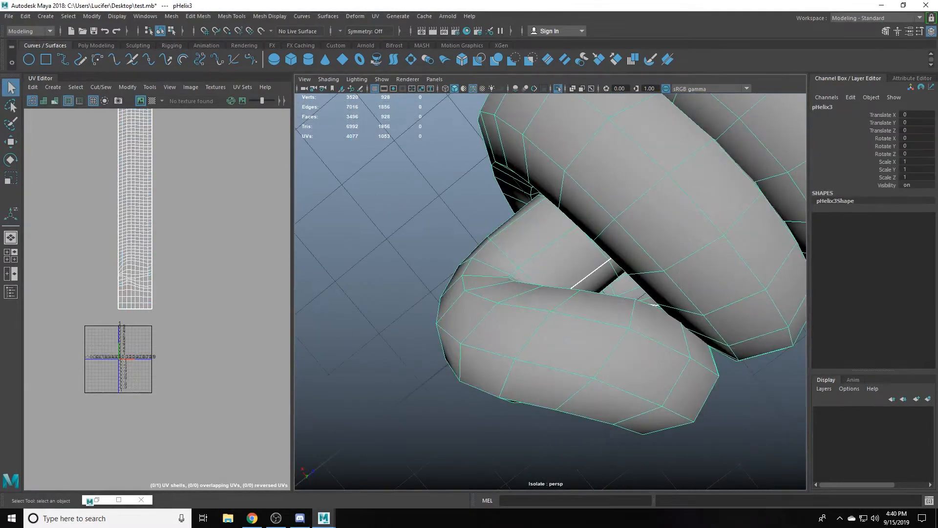
{"action": "scroll", "coordinate": [504, 216], "scroll_direction": "down", "scroll_amount": 5}
{"action": "left_click_drag", "start_coordinate": [505, 216], "coordinate": [482, 280], "text": "alt"}
{"action": "scroll", "coordinate": [571, 218], "scroll_direction": "down", "scroll_amount": 5}
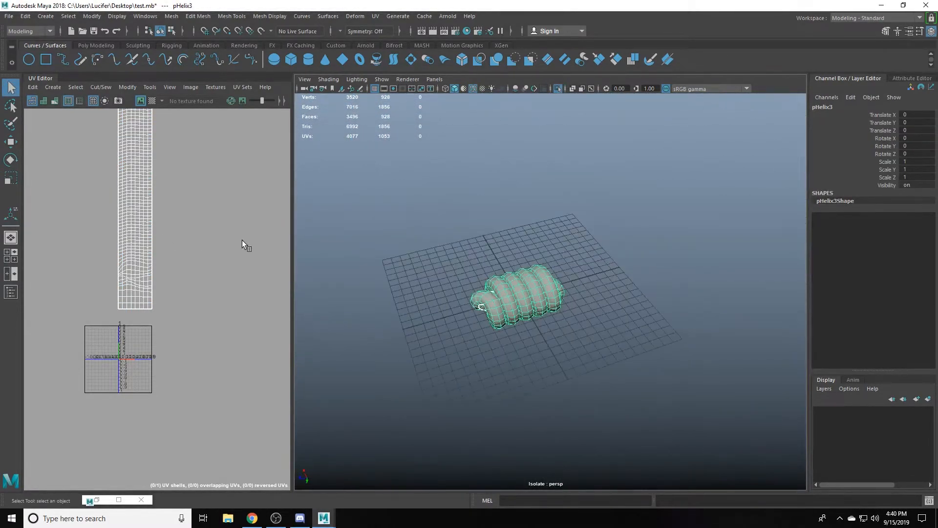
{"action": "key", "text": "ctrl+s"}
{"action": "right_click_drag", "start_coordinate": [242, 240], "coordinate": [274, 259]}
{"action": "left_click", "coordinate": [144, 195]}
{"action": "right_click_drag", "start_coordinate": [186, 191], "coordinate": [104, 190], "text": "shift"}
{"action": "right_click_drag", "start_coordinate": [528, 293], "coordinate": [572, 267]}
{"action": "left_click", "coordinate": [612, 263]}
{"action": "key", "text": "ctrl+s"}
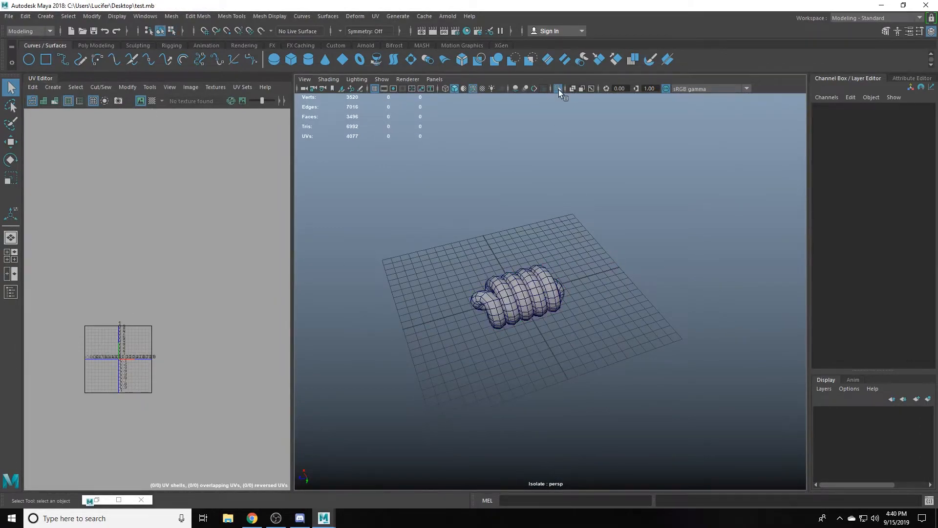
- Show the whole rope again, select one of the loop meshes and isolate it for face editing
{"action": "left_click_drag", "start_coordinate": [616, 178], "coordinate": [615, 266], "text": "alt"}
{"action": "left_click", "coordinate": [615, 266]}
{"action": "left_click_drag", "start_coordinate": [608, 194], "coordinate": [648, 313]}
{"action": "mouse_move", "coordinate": [648, 293]}
{"action": "left_mouse_down", "text": "alt"}
{"action": "mouse_move", "coordinate": [587, 289]}
{"action": "mouse_move", "coordinate": [660, 285]}
{"action": "mouse_move", "coordinate": [608, 226]}
{"action": "mouse_move", "coordinate": [618, 245]}
{"action": "mouse_move", "coordinate": [628, 238]}
{"action": "left_mouse_up", "text": "alt"}
{"action": "scroll", "coordinate": [660, 285], "scroll_direction": "up", "scroll_amount": 3}
{"action": "left_click", "coordinate": [631, 243]}
{"action": "left_click", "coordinate": [648, 215]}
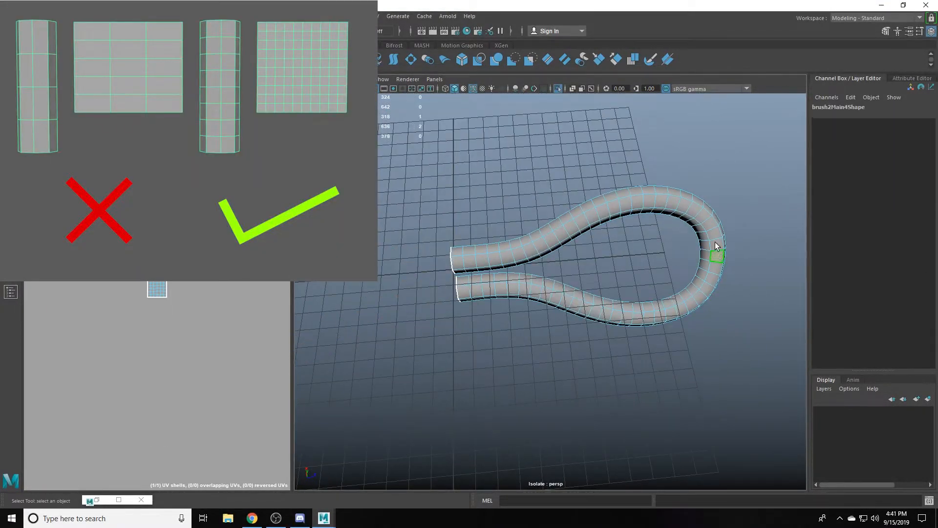
- Cut the isolated loop down to a loose strand, swing it out from the binding and cap its open end
{"action": "left_click_drag", "start_coordinate": [712, 262], "coordinate": [756, 295]}
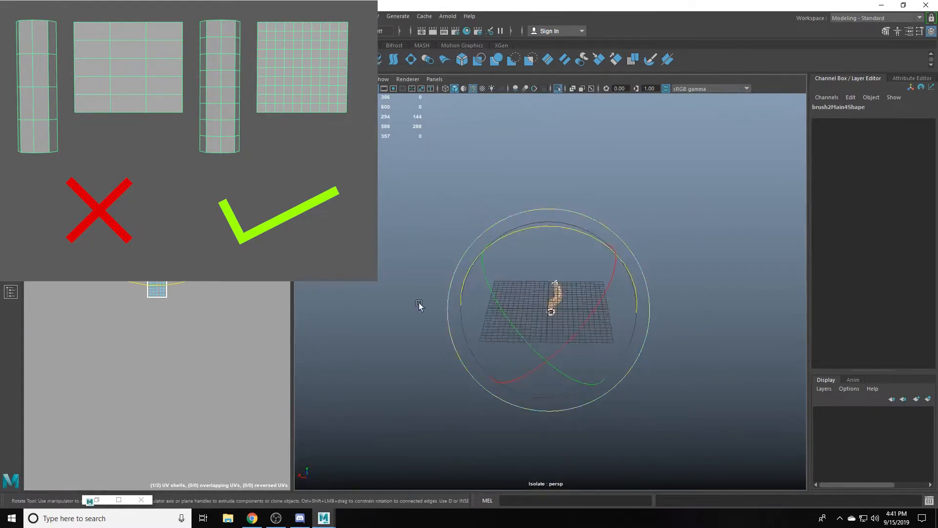
{"action": "key", "text": "ctrl+1"}
{"action": "scroll", "coordinate": [509, 199], "scroll_direction": "up", "scroll_amount": 10}
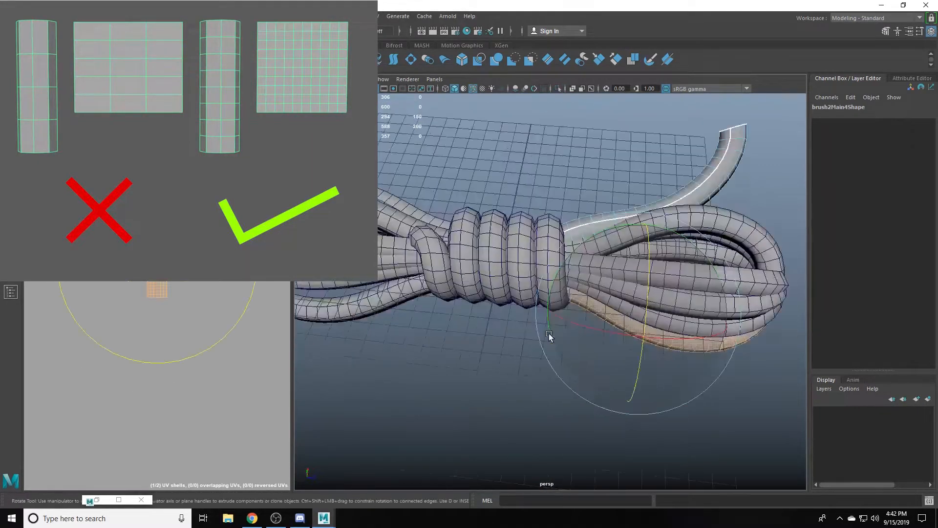
{"action": "scroll", "coordinate": [549, 335], "scroll_direction": "down", "scroll_amount": 3}
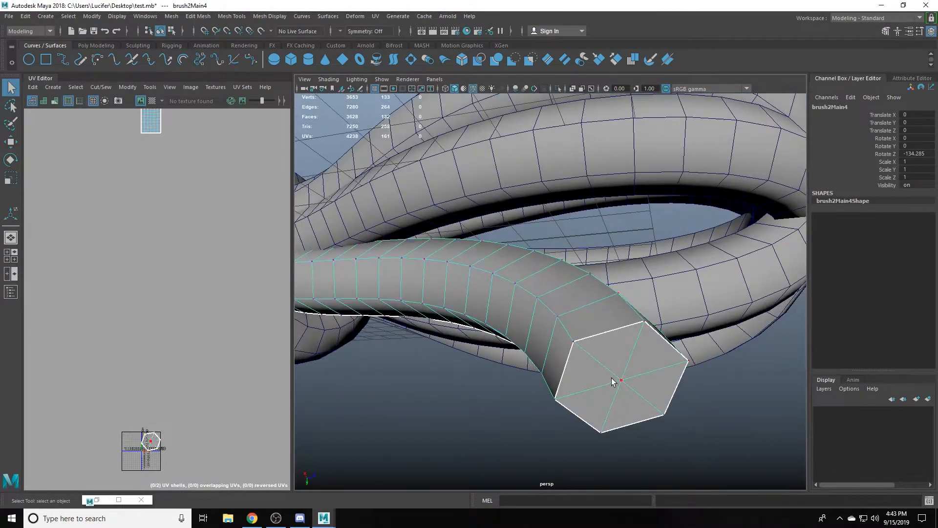
{"action": "key", "text": "ctrl+e"}
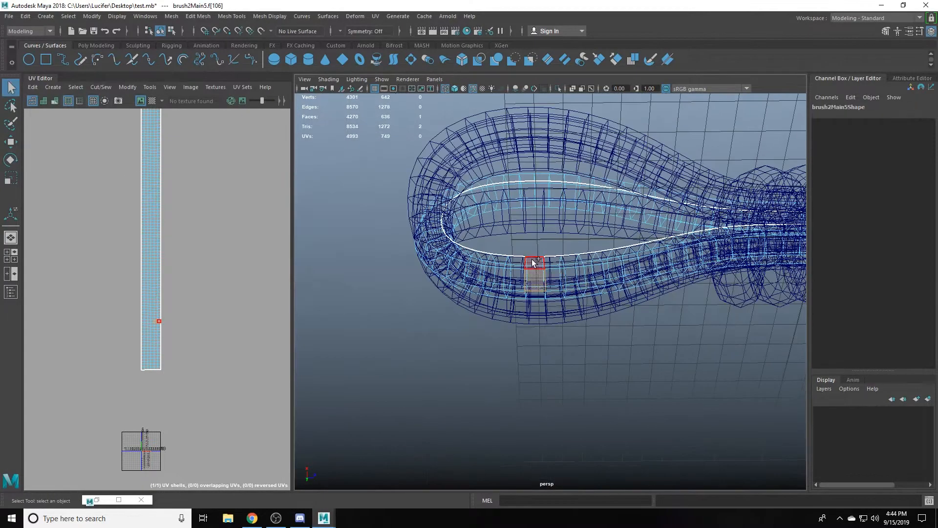
- Rotate and move the second, shorter strand so it emerges from under the helix at the opposite end of the bundle
{"action": "left_click_drag", "start_coordinate": [532, 274], "coordinate": [555, 311], "text": "alt"}
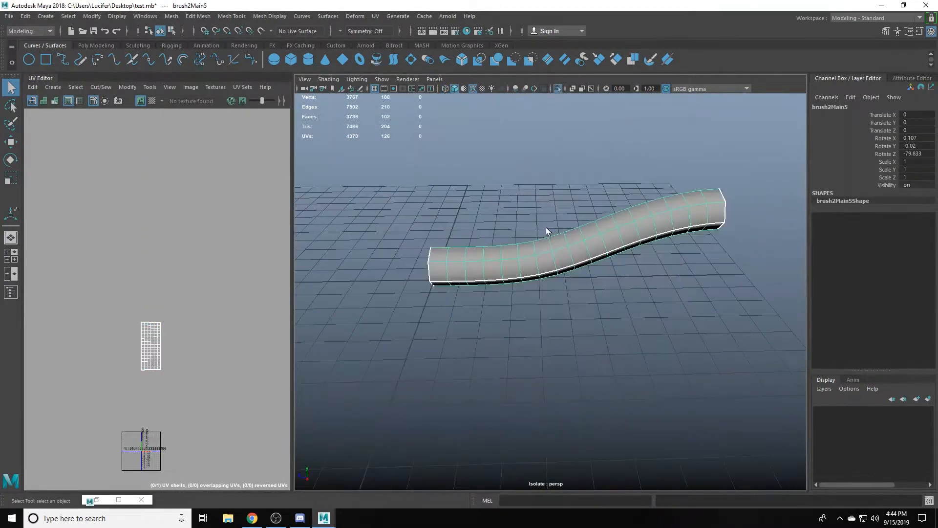
{"action": "key", "text": "r"}
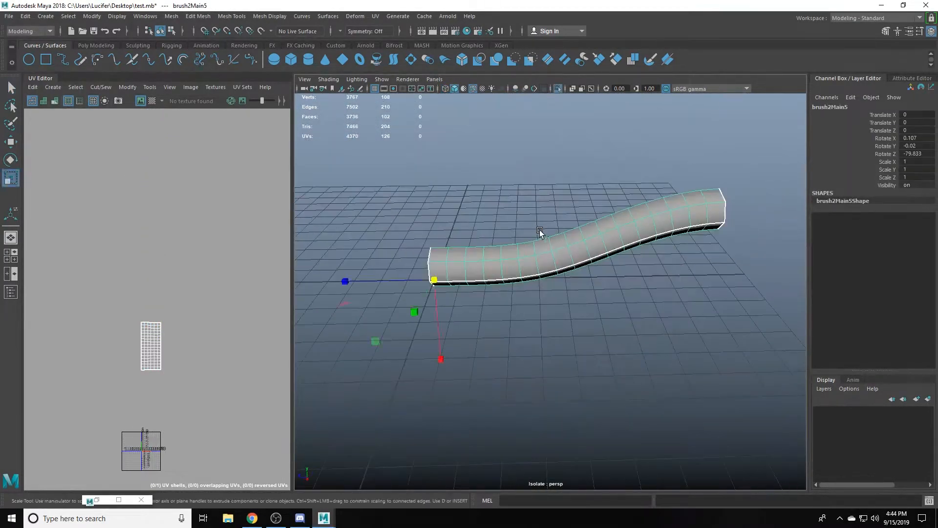
{"action": "key", "text": "e"}
{"action": "left_click_drag", "start_coordinate": [413, 243], "coordinate": [431, 281]}
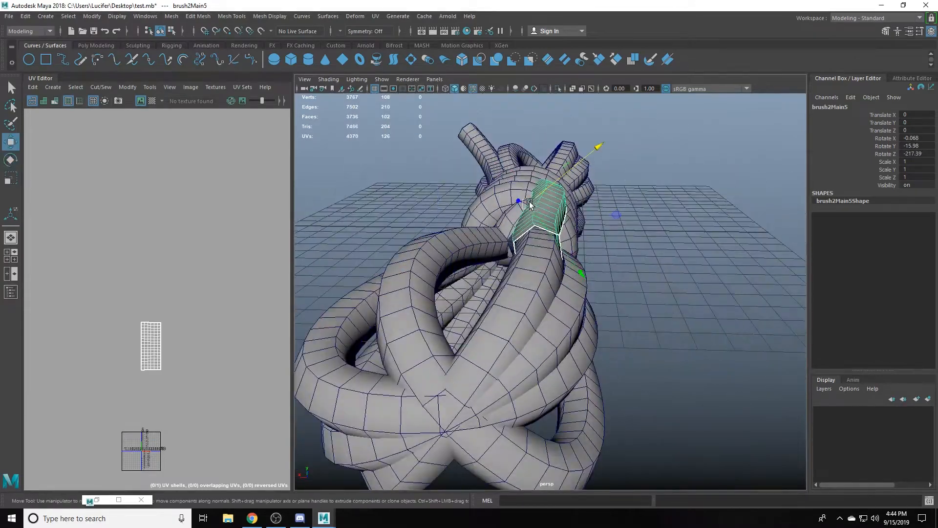
{"action": "left_click_drag", "start_coordinate": [597, 145], "coordinate": [623, 367], "text": "alt"}
{"action": "key", "text": "e"}
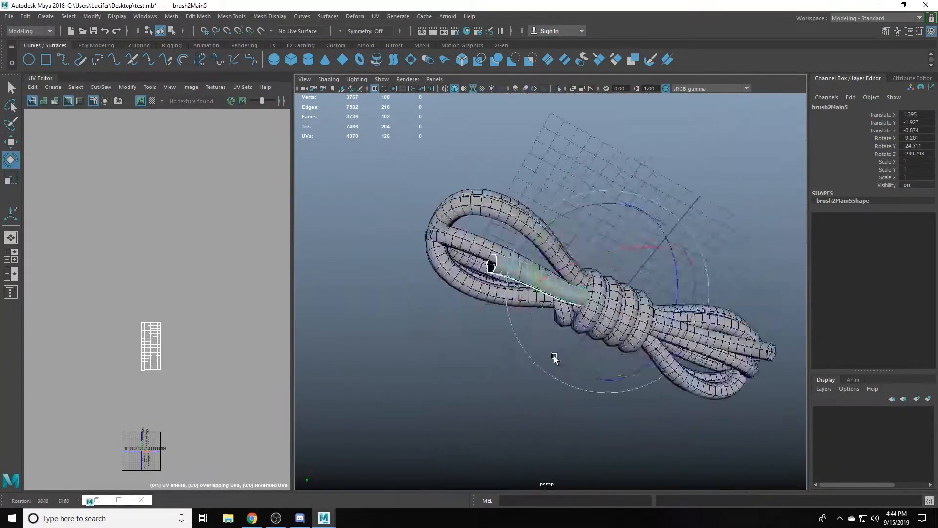
{"action": "left_click_drag", "start_coordinate": [555, 356], "coordinate": [682, 289], "text": "alt"}
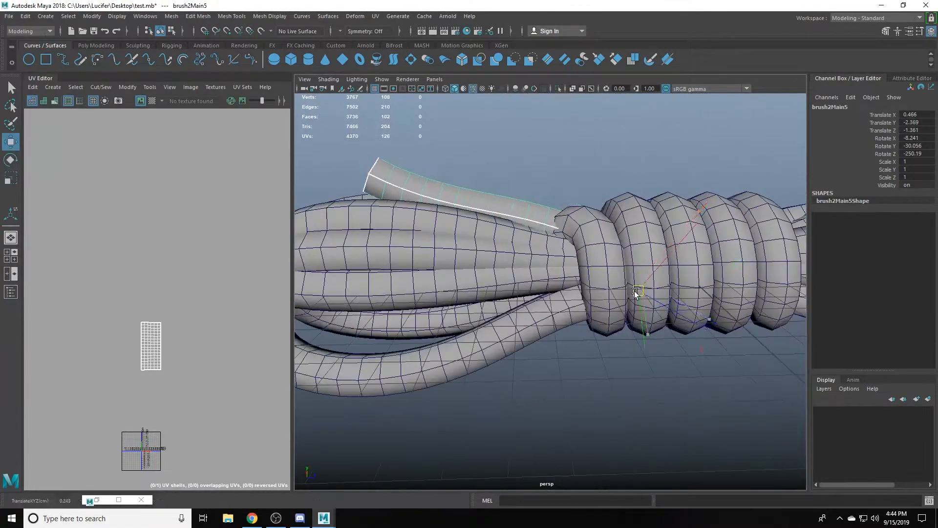
{"action": "left_click_drag", "start_coordinate": [639, 293], "coordinate": [582, 311], "text": "alt"}
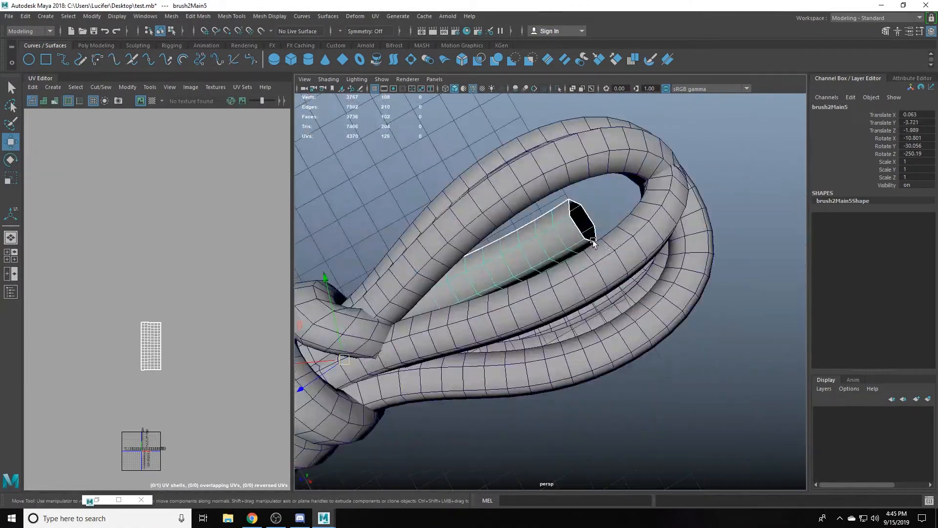
- Extrude and merge the short strand's open border into a cap, and planar-project and unfold the cap's UVs
{"action": "double_click", "coordinate": [587, 216]}
{"action": "left_click_drag", "start_coordinate": [586, 216], "coordinate": [543, 289], "text": "alt"}
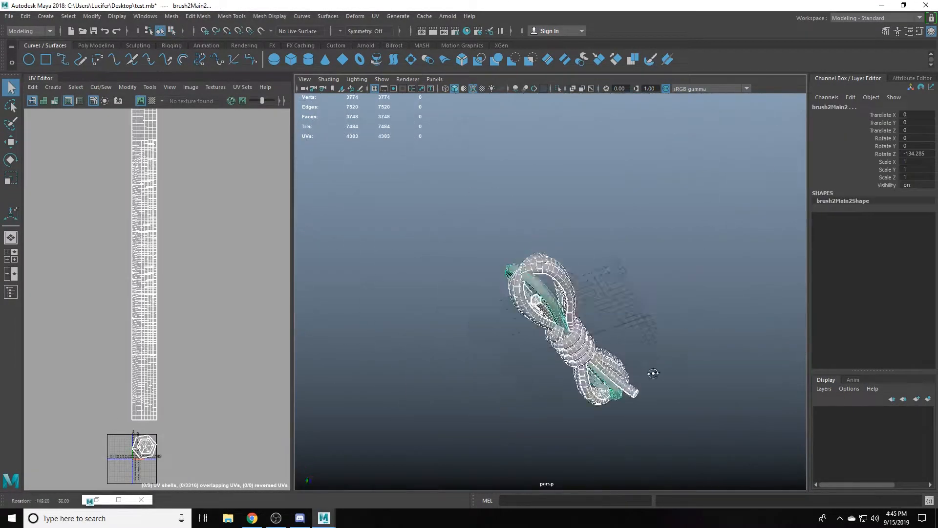
{"action": "mouse_move", "coordinate": [649, 377]}
{"action": "left_mouse_down", "text": "alt"}
{"action": "mouse_move", "coordinate": [533, 275]}
{"action": "mouse_move", "coordinate": [708, 263]}
{"action": "mouse_move", "coordinate": [672, 240]}
{"action": "left_mouse_up", "text": "alt"}
{"action": "middle_click_drag", "start_coordinate": [159, 397], "coordinate": [181, 313], "text": "alt"}
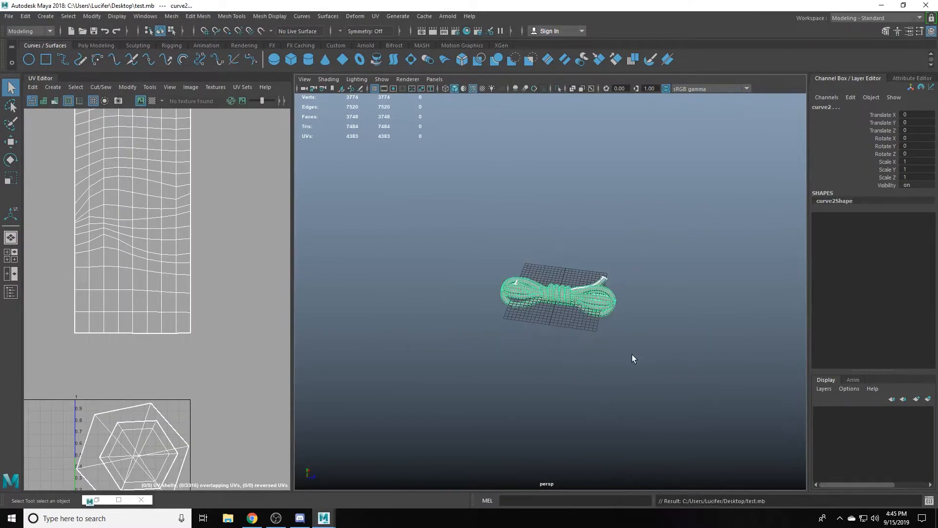
- Export the selected rope meshes as Rope_Proxy
{"action": "scroll", "coordinate": [201, 342], "scroll_direction": "down", "scroll_amount": 5}
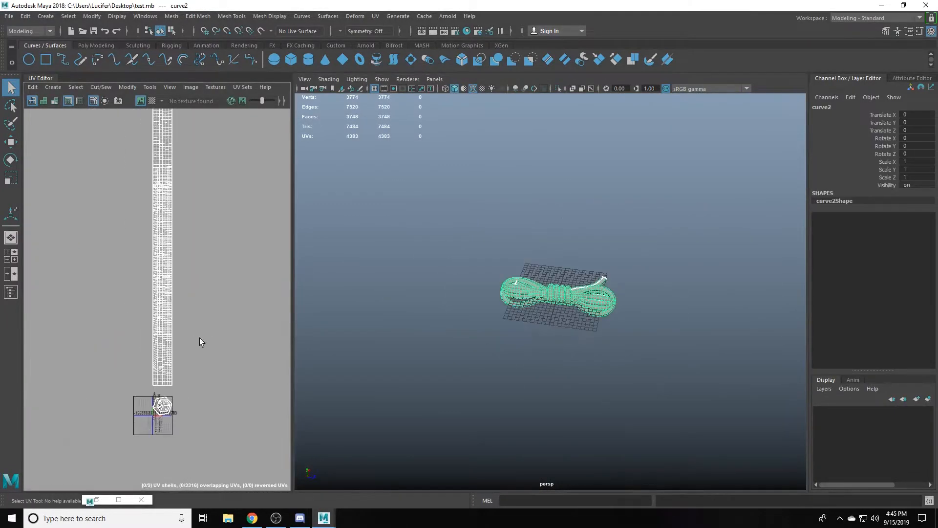
{"action": "left_click", "coordinate": [9, 17]}
{"action": "left_click", "coordinate": [42, 143]}
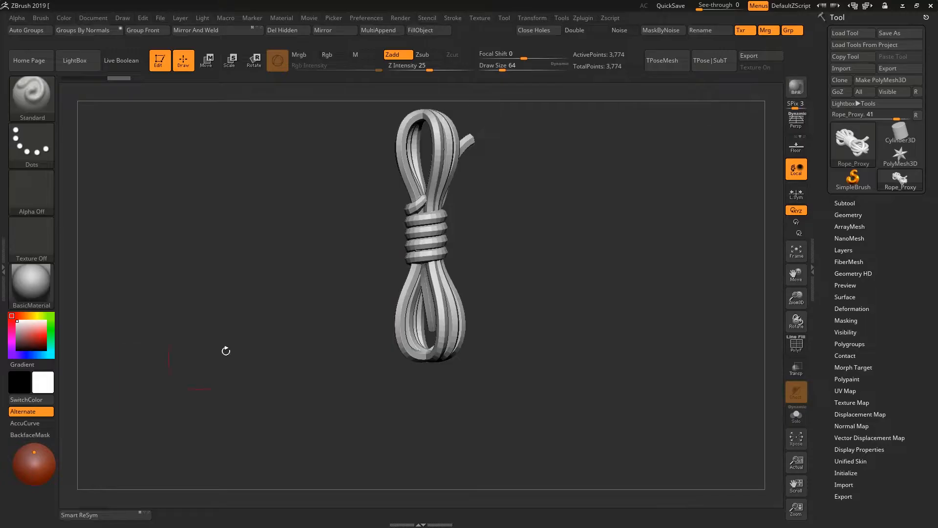
- Switch to ZBrush, check the imported Rope_Proxy from several angles and subdivide it
{"action": "left_click_drag", "start_coordinate": [240, 342], "coordinate": [484, 307]}
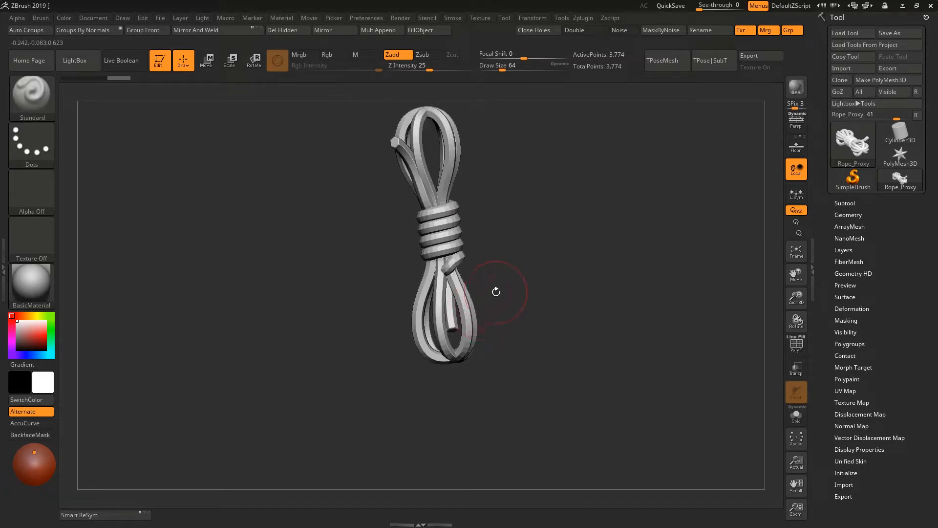
{"action": "mouse_move", "coordinate": [470, 271]}
{"action": "right_mouse_down", "text": "ctrl"}
{"action": "mouse_move", "coordinate": [506, 278]}
{"action": "mouse_move", "coordinate": [551, 305]}
{"action": "right_mouse_up", "text": "ctrl"}
{"action": "key", "text": "ctrl+d"}
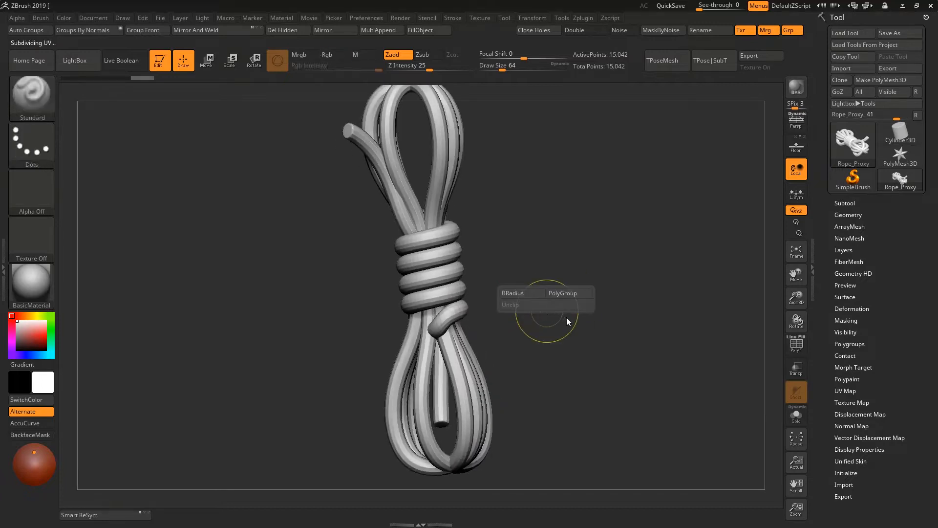
{"action": "mouse_move", "coordinate": [543, 318]}
{"action": "right_mouse_down"}
{"action": "mouse_move", "coordinate": [589, 323]}
{"action": "mouse_move", "coordinate": [538, 296]}
{"action": "right_mouse_up"}
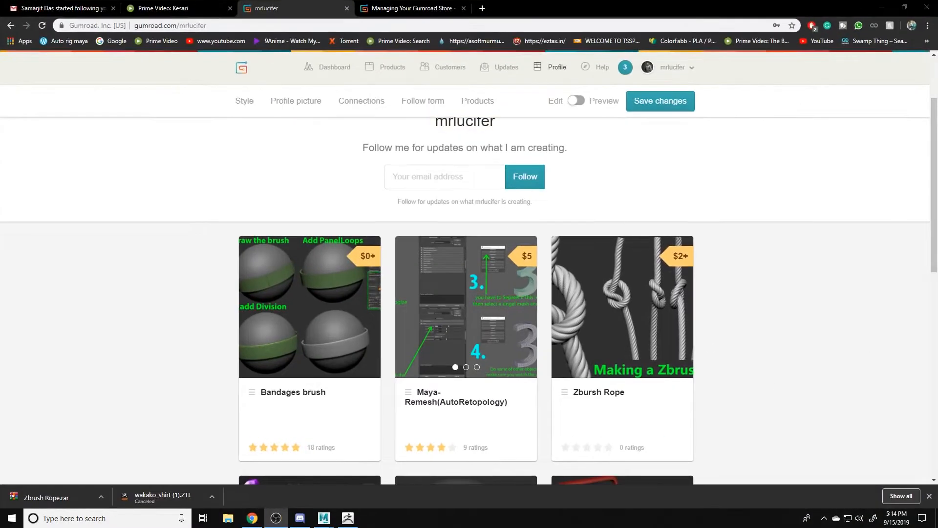
- Browse the Zbursh Rope listing among the Gumroad products in Chrome and return to ZBrush
{"action": "scroll", "coordinate": [518, 255], "scroll_direction": "down", "scroll_amount": 2}
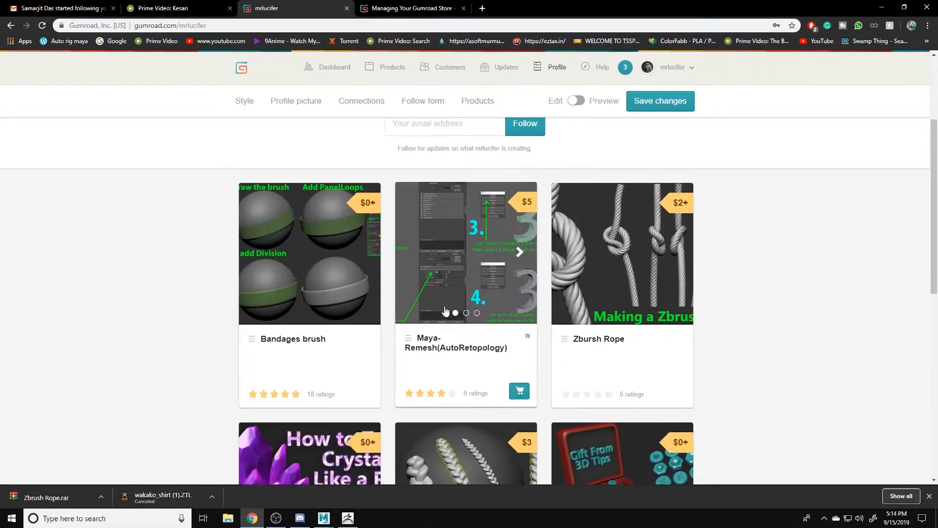
{"action": "left_click", "coordinate": [882, 8]}
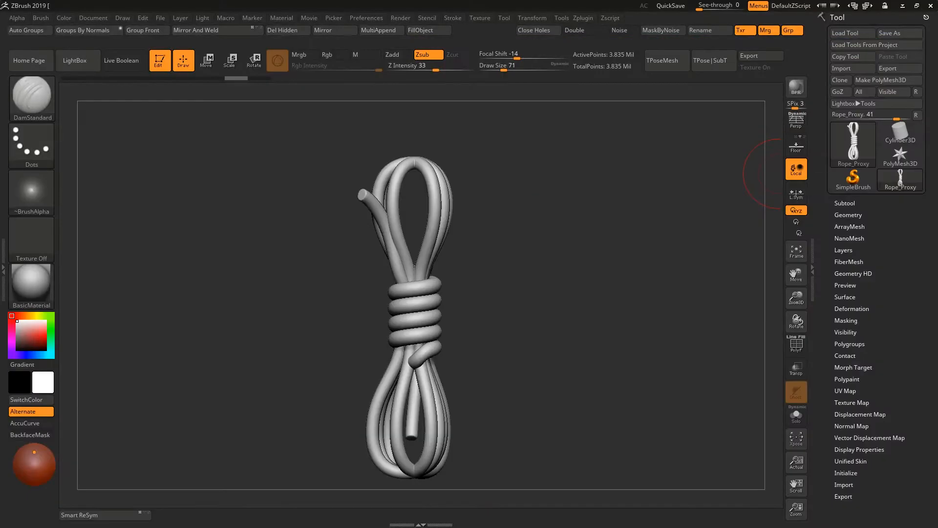
- Open the Downloads folder in File Explorer and extract the Zbrush Rope.rar archive
{"action": "key", "text": "super+e"}
{"action": "left_click", "coordinate": [415, 253]}
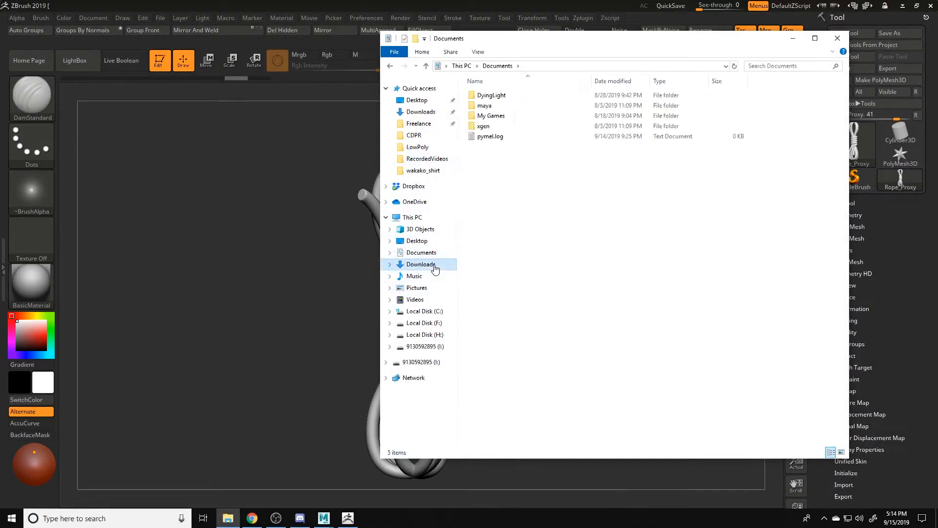
{"action": "left_click", "coordinate": [421, 264]}
{"action": "left_click", "coordinate": [489, 207]}
{"action": "right_click", "coordinate": [488, 209]}
{"action": "left_click", "coordinate": [525, 248]}
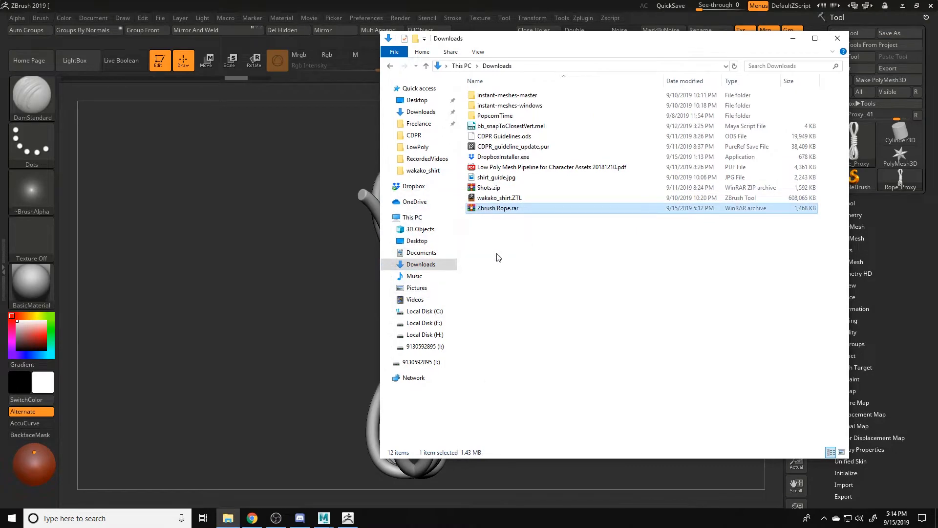
- Open the extracted Zbrush Rope folder and view Rope Map.png and rope Render.jpg in IrfanView
{"action": "double_click", "coordinate": [484, 219]}
{"action": "double_click", "coordinate": [541, 126]}
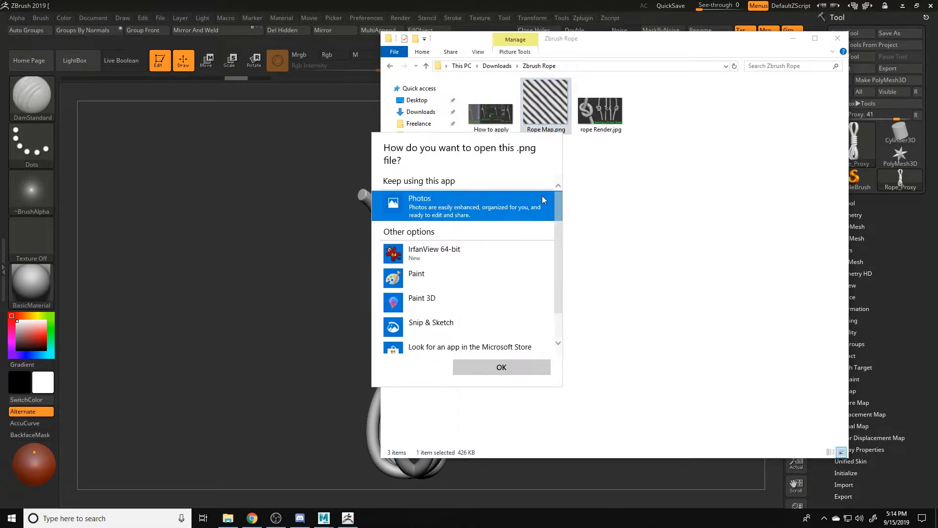
{"action": "left_click", "coordinate": [469, 253]}
{"action": "left_click", "coordinate": [501, 366]}
{"action": "double_click", "coordinate": [594, 113]}
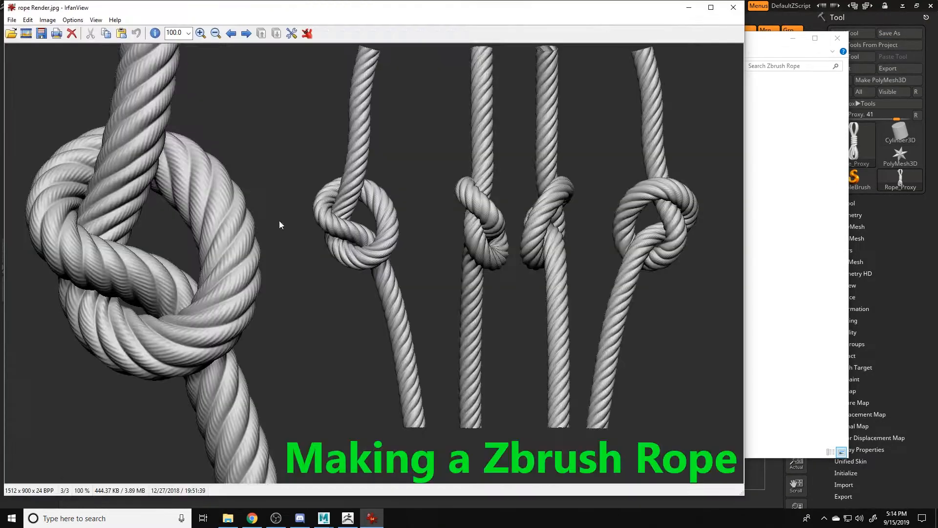
{"action": "left_click_drag", "start_coordinate": [635, 10], "coordinate": [531, 166]}
- Read the rope noise instructions in How to apply it.jpg and return to ZBrush
{"action": "double_click", "coordinate": [491, 116]}
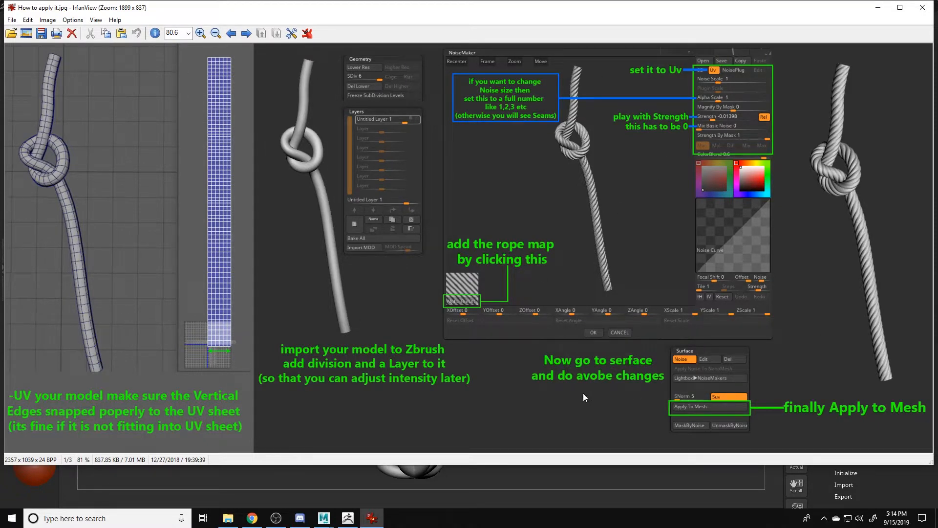
{"action": "left_click_drag", "start_coordinate": [712, 3], "coordinate": [830, 3]}
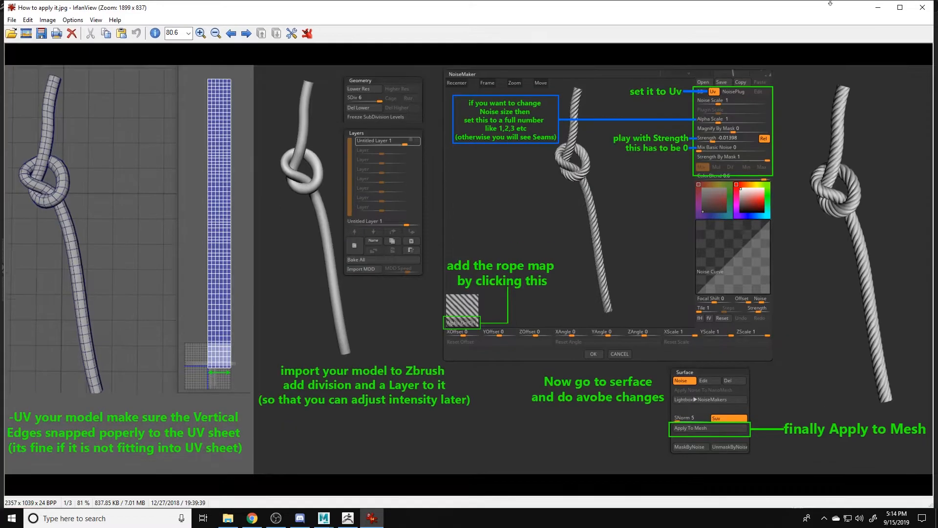
{"action": "left_click_drag", "start_coordinate": [918, 44], "coordinate": [937, 195]}
{"action": "left_click_drag", "start_coordinate": [694, 42], "coordinate": [688, 53]}
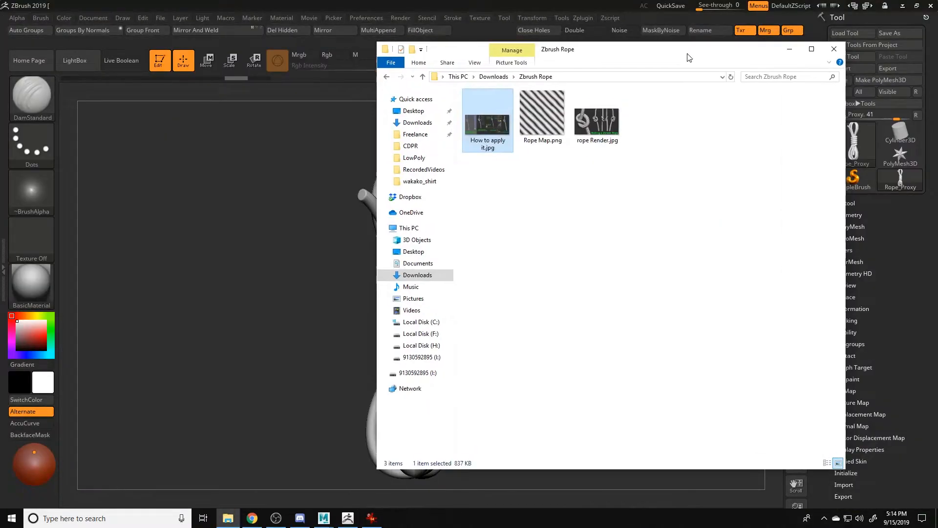
{"action": "left_click", "coordinate": [834, 50]}
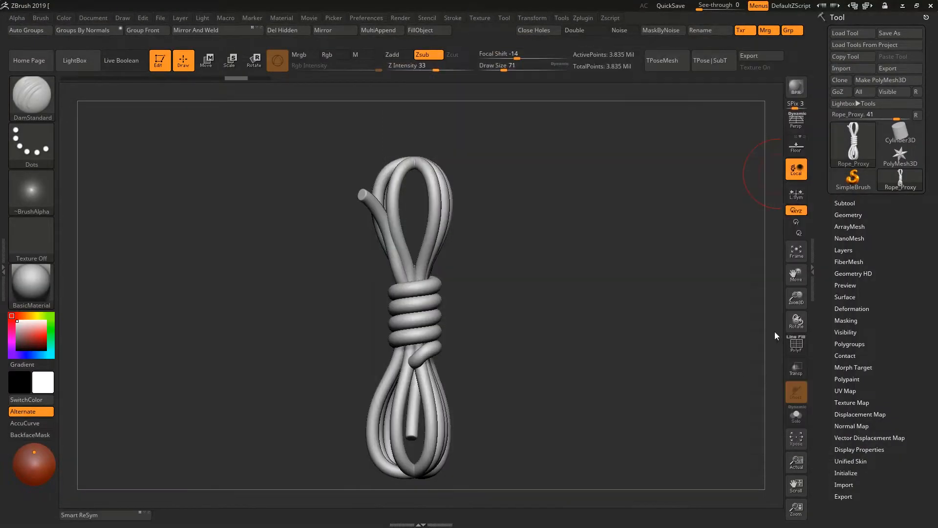
- Add a layer to the rope and enable surface noise with Rope Map.png as its alpha
{"action": "left_click", "coordinate": [849, 249]}
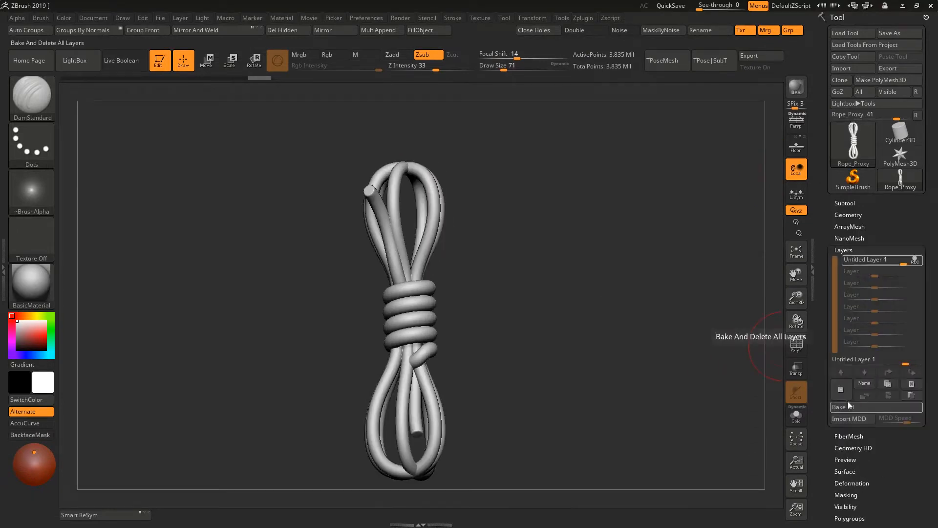
{"action": "left_click", "coordinate": [850, 471]}
{"action": "left_click", "coordinate": [843, 341]}
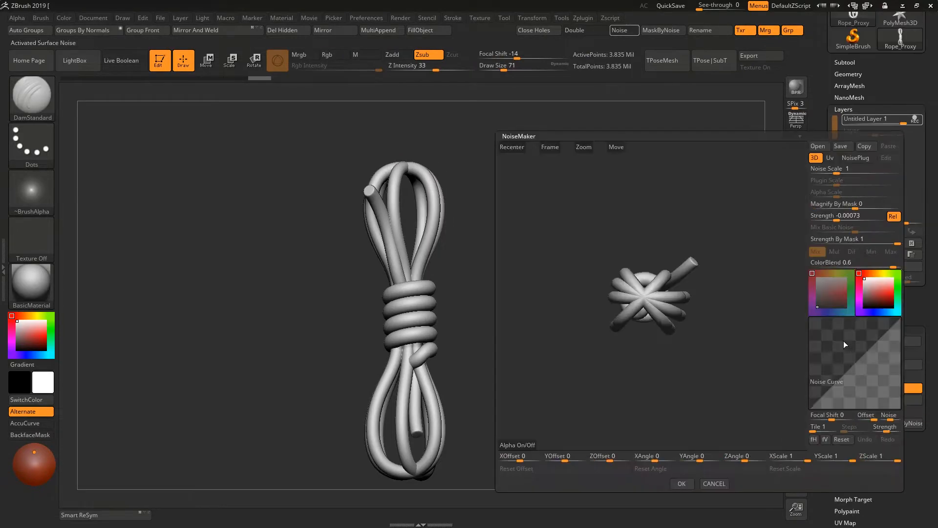
{"action": "left_click", "coordinate": [520, 445]}
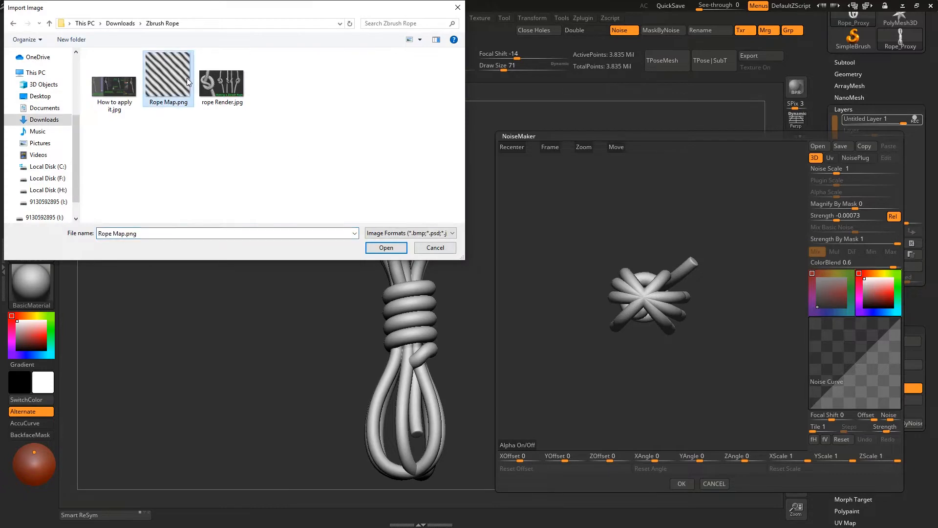
{"action": "double_click", "coordinate": [189, 81]}
- Switch the noise to UV mode with Noise Scale 0, Mix Basic Noise 0 and a Strength of -0.01028
{"action": "left_click_drag", "start_coordinate": [645, 289], "coordinate": [708, 317]}
{"action": "left_click", "coordinate": [838, 214]}
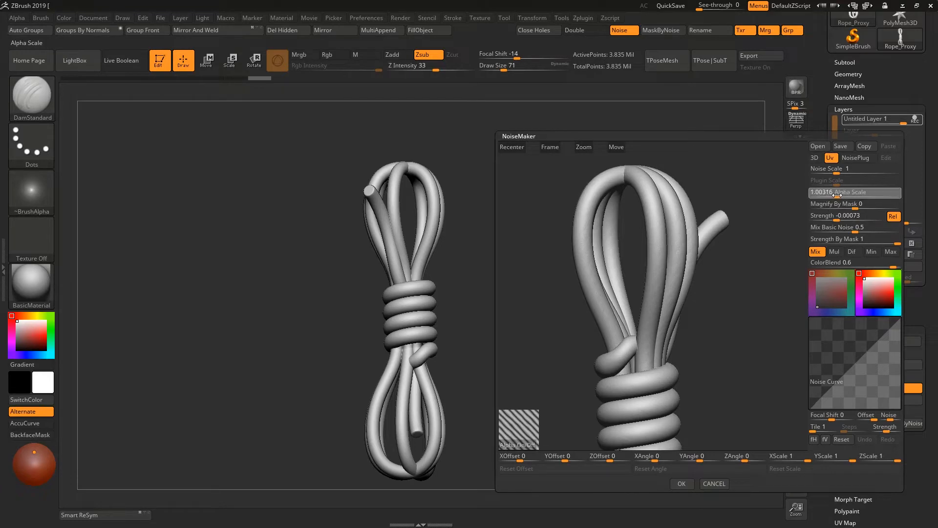
{"action": "mouse_move", "coordinate": [837, 214]}
{"action": "left_mouse_down"}
{"action": "mouse_move", "coordinate": [831, 227]}
{"action": "mouse_move", "coordinate": [796, 226]}
{"action": "mouse_move", "coordinate": [833, 218]}
{"action": "left_mouse_up"}
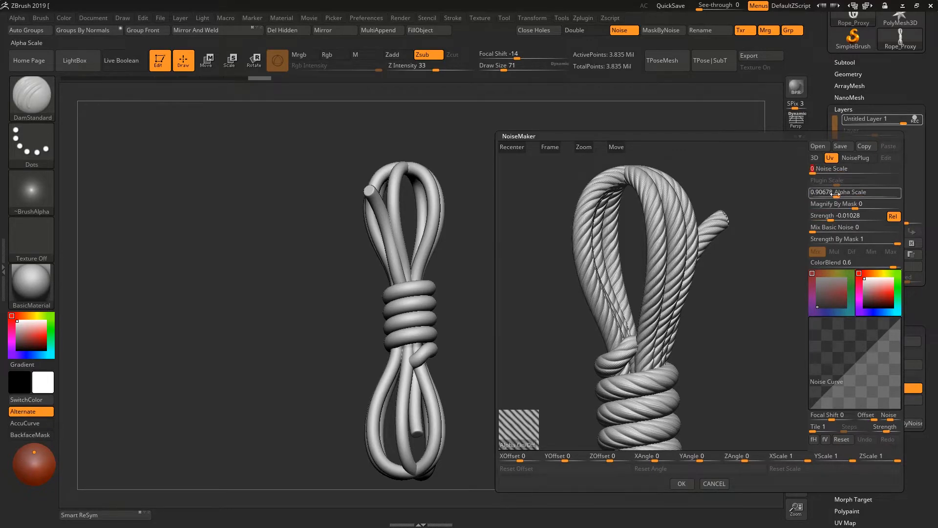
- Try Alpha Scale values of about 1.34 and 1 on the rope pattern, and set the scale to 0.5
{"action": "left_click_drag", "start_coordinate": [837, 194], "coordinate": [839, 192]}
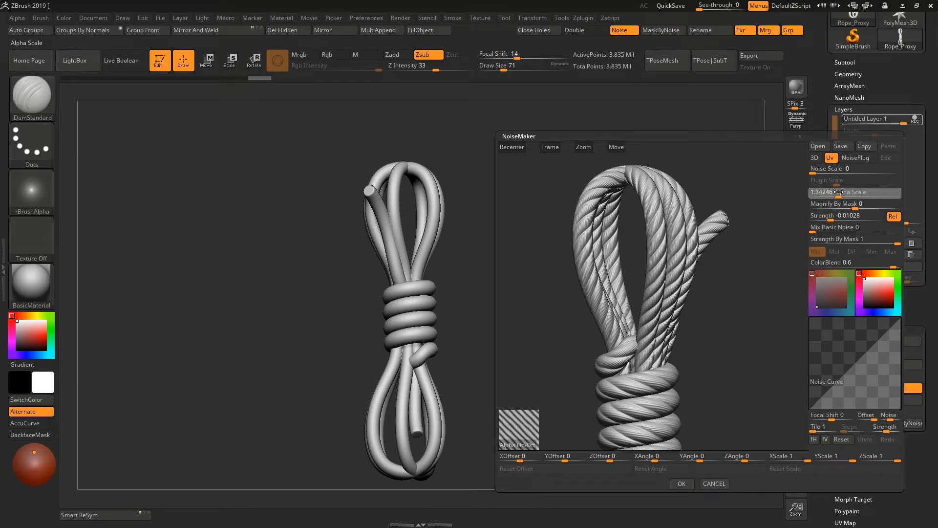
{"action": "right_click_drag", "start_coordinate": [735, 258], "coordinate": [715, 251]}
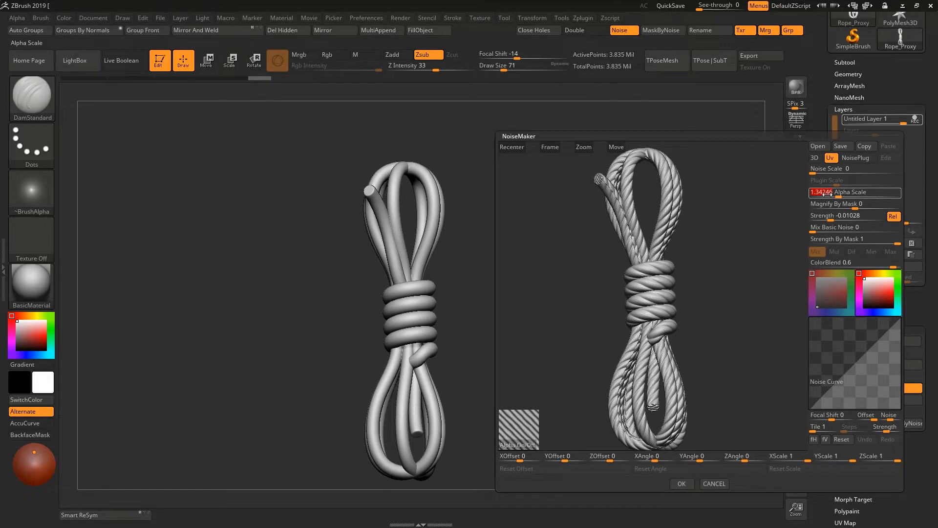
{"action": "left_click_drag", "start_coordinate": [831, 194], "coordinate": [825, 194]}
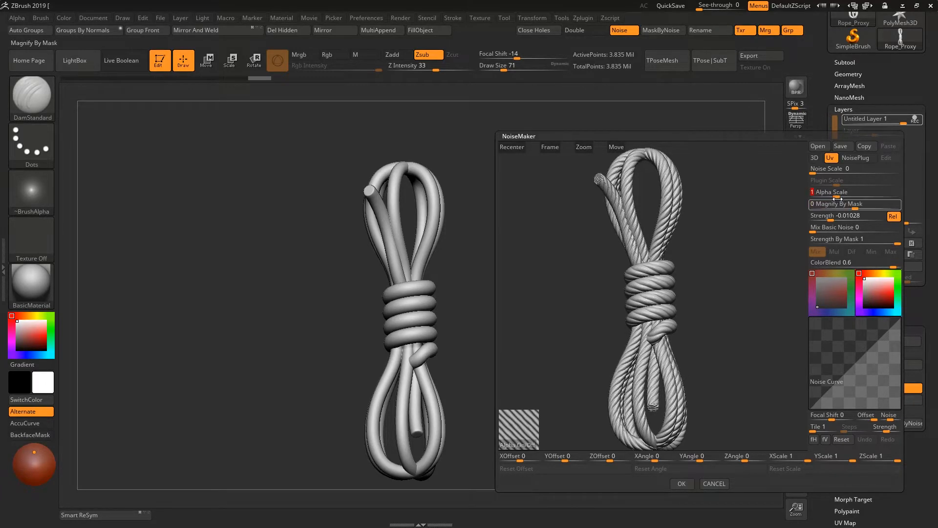
{"action": "left_click_drag", "start_coordinate": [833, 195], "coordinate": [805, 194]}
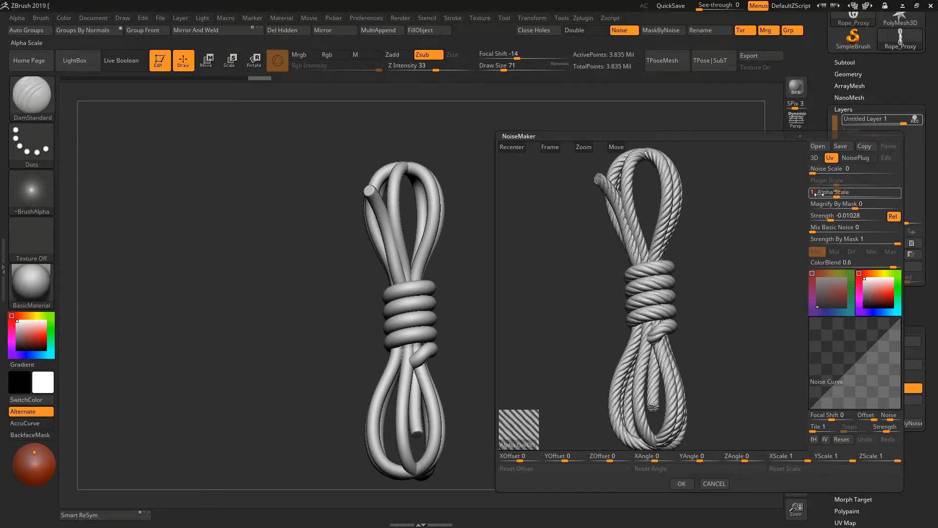
{"action": "type", "text": ".5"}
{"action": "key", "text": "Return"}
- Inspect the noise preview on the rope, accept the noise settings and apply the noise to the mesh
{"action": "mouse_move", "coordinate": [724, 227]}
{"action": "right_mouse_down"}
{"action": "mouse_move", "coordinate": [733, 232]}
{"action": "mouse_move", "coordinate": [724, 226]}
{"action": "right_mouse_up"}
{"action": "right_click_drag", "start_coordinate": [606, 191], "coordinate": [645, 247], "text": "ctrl"}
{"action": "right_click_drag", "start_coordinate": [702, 352], "coordinate": [731, 303]}
{"action": "left_click", "coordinate": [685, 484]}
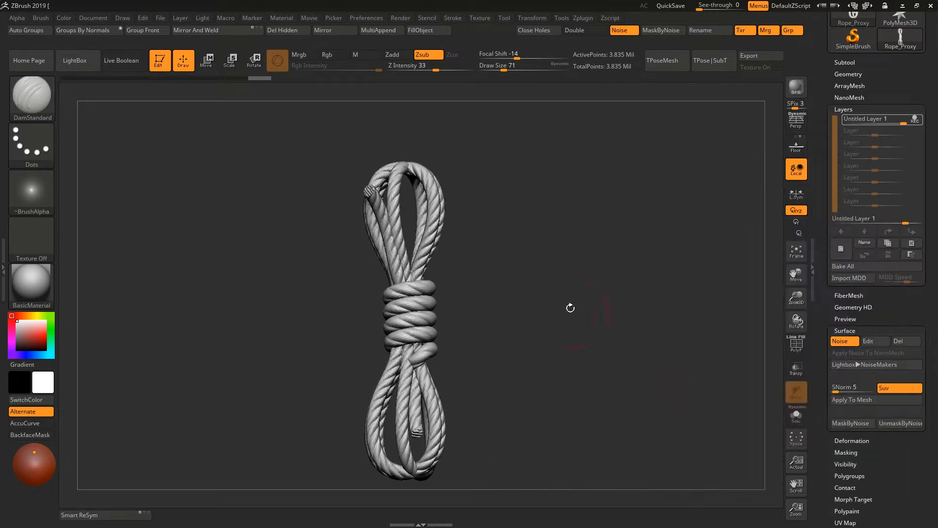
{"action": "right_click_drag", "start_coordinate": [570, 308], "coordinate": [617, 349]}
{"action": "right_click_drag", "start_coordinate": [617, 349], "coordinate": [579, 353]}
{"action": "right_click_drag", "start_coordinate": [579, 353], "coordinate": [564, 334], "text": "alt"}
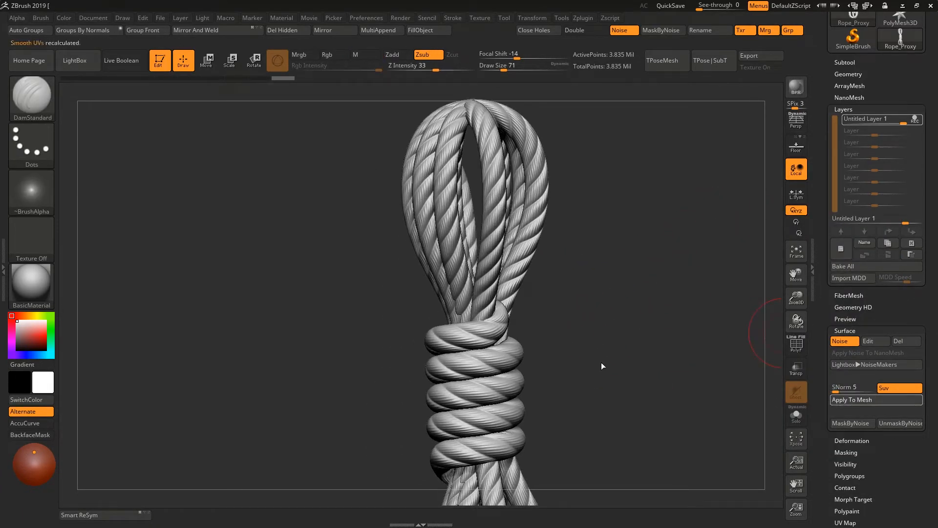
- Add a second layer and choose the Move Topological brush with a draw size of 280
{"action": "right_click_drag", "start_coordinate": [602, 363], "coordinate": [632, 294]}
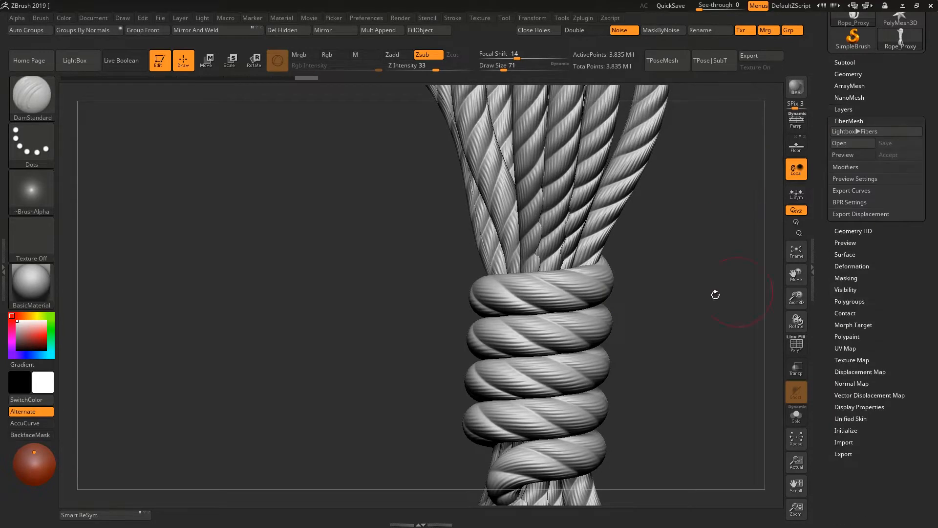
{"action": "mouse_move", "coordinate": [714, 293]}
{"action": "right_mouse_down", "text": "ctrl"}
{"action": "mouse_move", "coordinate": [593, 255]}
{"action": "mouse_move", "coordinate": [580, 294]}
{"action": "mouse_move", "coordinate": [610, 173]}
{"action": "mouse_move", "coordinate": [621, 249]}
{"action": "mouse_move", "coordinate": [652, 281]}
{"action": "mouse_move", "coordinate": [530, 189]}
{"action": "right_mouse_up", "text": "ctrl"}
{"action": "key", "text": "space"}
{"action": "key", "text": "b"}
{"action": "key", "text": "m"}
{"action": "key", "text": "t"}
{"action": "key", "text": "space"}
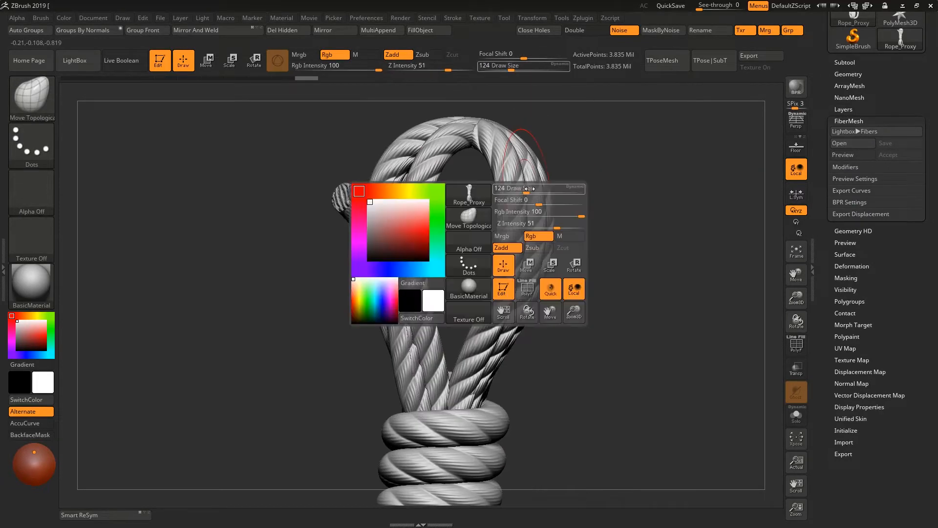
{"action": "left_click_drag", "start_coordinate": [530, 189], "coordinate": [544, 188]}
- Drop the rope to a low subdivision level and pull the upper loop strands apart with the Move Topological brush
{"action": "key", "text": "shift+d"}
{"action": "key", "text": "shift+d"}
{"action": "key", "text": "shift+d"}
{"action": "key", "text": "shift+d"}
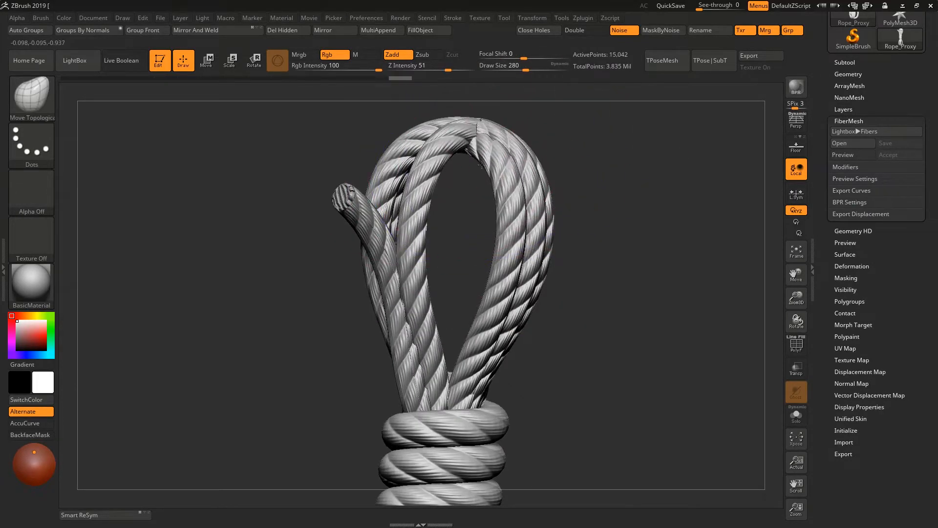
{"action": "right_click_drag", "start_coordinate": [490, 131], "coordinate": [527, 203]}
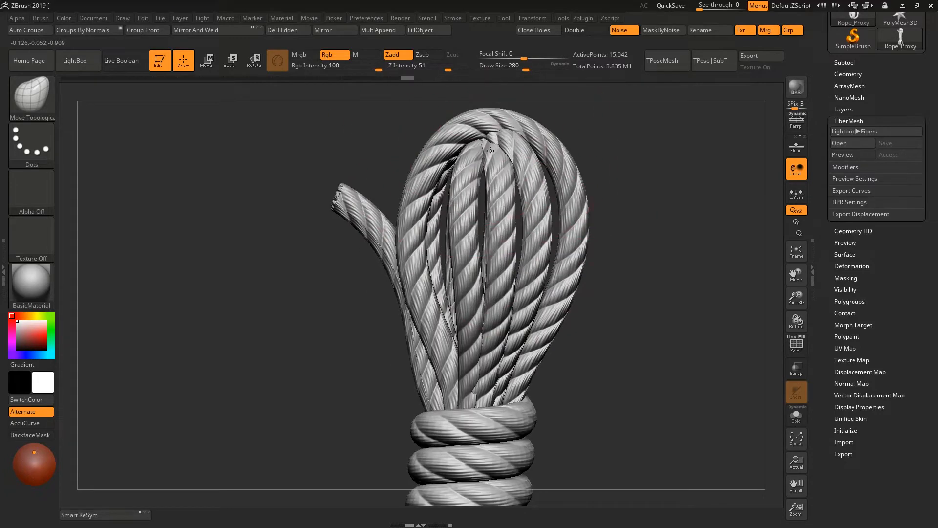
{"action": "right_click_drag", "start_coordinate": [490, 150], "coordinate": [409, 141]}
{"action": "left_click_drag", "start_coordinate": [410, 171], "coordinate": [421, 179]}
{"action": "mouse_move", "coordinate": [422, 179]}
{"action": "right_mouse_down"}
{"action": "mouse_move", "coordinate": [430, 189]}
{"action": "mouse_move", "coordinate": [469, 189]}
{"action": "right_mouse_up"}
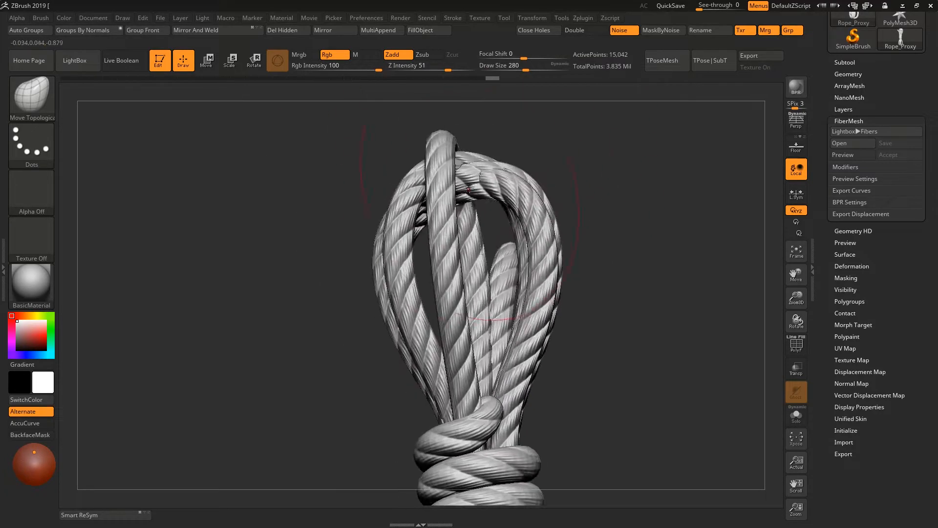
{"action": "left_click_drag", "start_coordinate": [501, 221], "coordinate": [495, 215]}
{"action": "right_click_drag", "start_coordinate": [495, 215], "coordinate": [470, 210]}
{"action": "left_click_drag", "start_coordinate": [469, 210], "coordinate": [477, 217]}
{"action": "right_click_drag", "start_coordinate": [477, 217], "coordinate": [499, 244]}
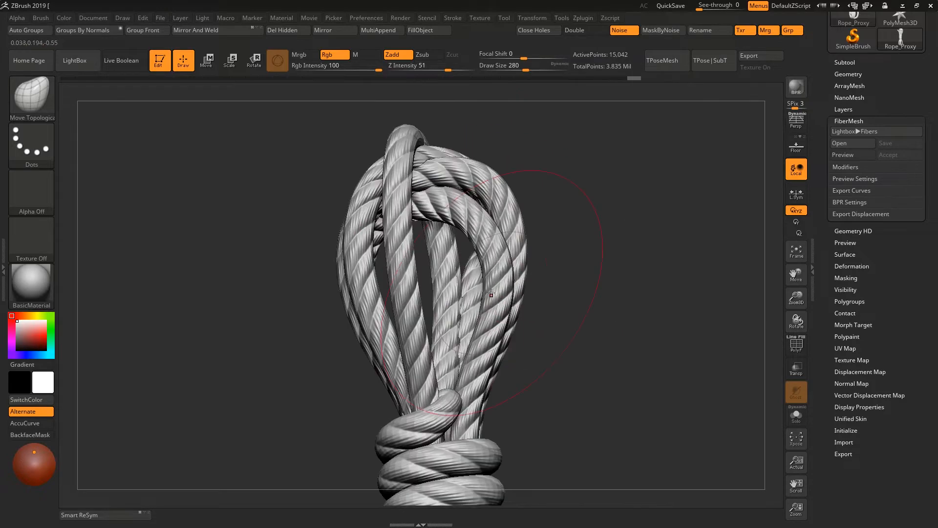
- Continue varying the shape of the upper loop strands and undo the last few moves
{"action": "left_click_drag", "start_coordinate": [499, 244], "coordinate": [489, 230]}
{"action": "right_click_drag", "start_coordinate": [489, 230], "coordinate": [455, 186]}
{"action": "left_click_drag", "start_coordinate": [454, 186], "coordinate": [447, 181]}
{"action": "right_click_drag", "start_coordinate": [447, 180], "coordinate": [456, 175]}
{"action": "left_click_drag", "start_coordinate": [456, 175], "coordinate": [447, 174]}
{"action": "mouse_move", "coordinate": [447, 173]}
{"action": "right_mouse_down"}
{"action": "mouse_move", "coordinate": [421, 186]}
{"action": "mouse_move", "coordinate": [457, 205]}
{"action": "right_mouse_up"}
{"action": "left_click_drag", "start_coordinate": [457, 205], "coordinate": [465, 201]}
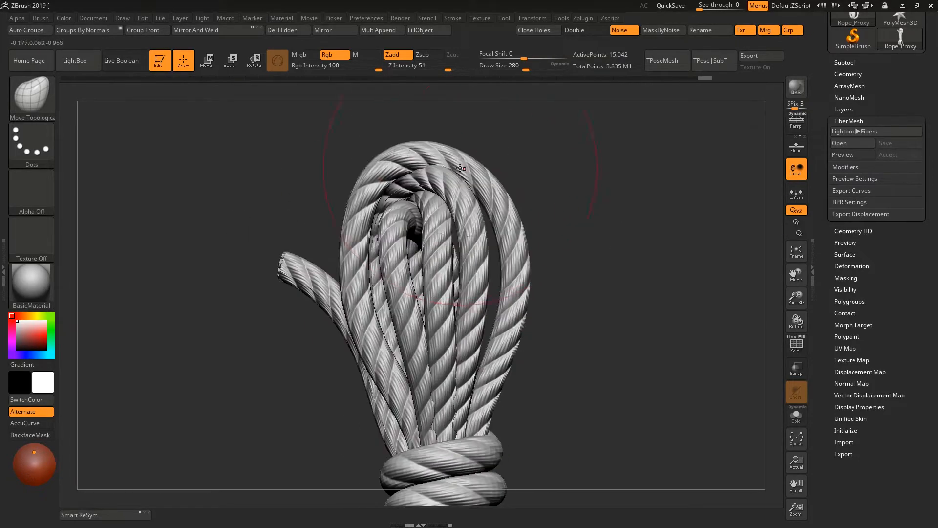
{"action": "left_click_drag", "start_coordinate": [355, 246], "coordinate": [345, 252]}
{"action": "key", "text": "ctrl+z"}
{"action": "key", "text": "ctrl+z"}
{"action": "key", "text": "ctrl+z"}
{"action": "key", "text": "ctrl+z"}
{"action": "key", "text": "ctrl+z"}
{"action": "key", "text": "ctrl+z"}
{"action": "key", "text": "ctrl+z"}
{"action": "key", "text": "ctrl+z"}
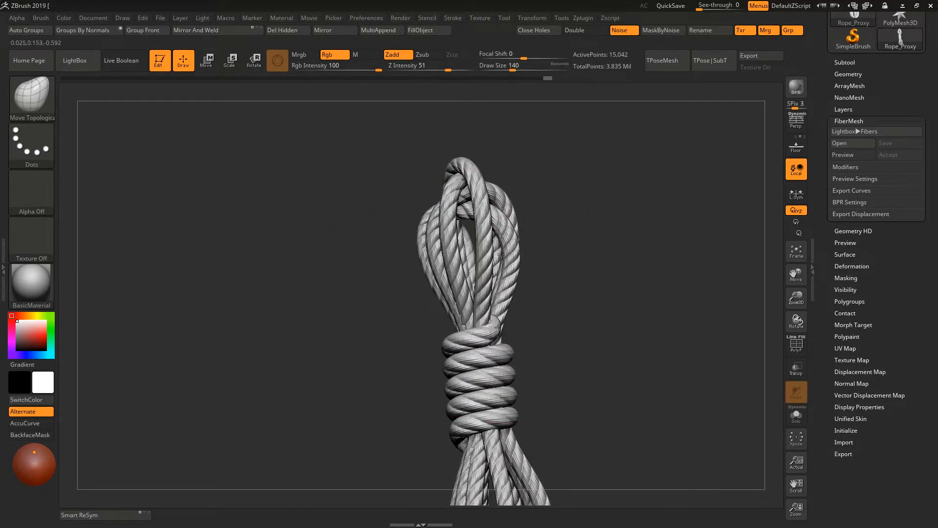
- Nudge the strands of the upper loops and enlarge the brush to a draw size of 400
{"action": "left_click_drag", "start_coordinate": [501, 254], "coordinate": [508, 250]}
{"action": "right_click_drag", "start_coordinate": [508, 249], "coordinate": [509, 272]}
{"action": "key", "text": "space"}
{"action": "left_click_drag", "start_coordinate": [519, 256], "coordinate": [553, 252]}
{"action": "mouse_move", "coordinate": [552, 252]}
{"action": "right_mouse_down"}
{"action": "mouse_move", "coordinate": [620, 221]}
{"action": "mouse_move", "coordinate": [645, 244]}
{"action": "mouse_move", "coordinate": [641, 318]}
{"action": "mouse_move", "coordinate": [631, 273]}
{"action": "right_mouse_up"}
{"action": "key", "text": "space"}
{"action": "left_click_drag", "start_coordinate": [547, 268], "coordinate": [574, 268]}
- Reshape the bends of the lower loops, enlarging the brush to a draw size of 476
{"action": "left_click_drag", "start_coordinate": [558, 337], "coordinate": [560, 323]}
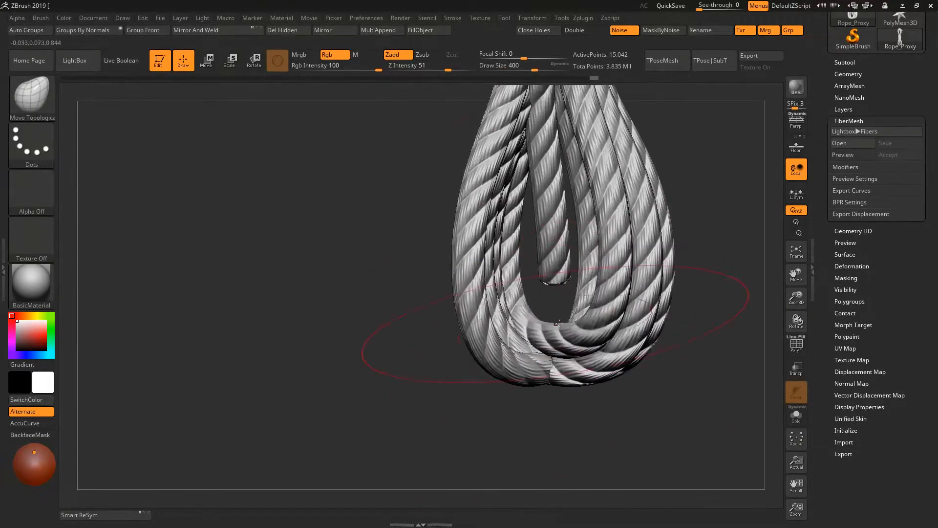
{"action": "right_click_drag", "start_coordinate": [558, 324], "coordinate": [505, 278]}
{"action": "left_click_drag", "start_coordinate": [542, 337], "coordinate": [550, 339]}
{"action": "key", "text": "space"}
{"action": "left_click_drag", "start_coordinate": [607, 274], "coordinate": [613, 274]}
{"action": "right_click_drag", "start_coordinate": [613, 274], "coordinate": [538, 387]}
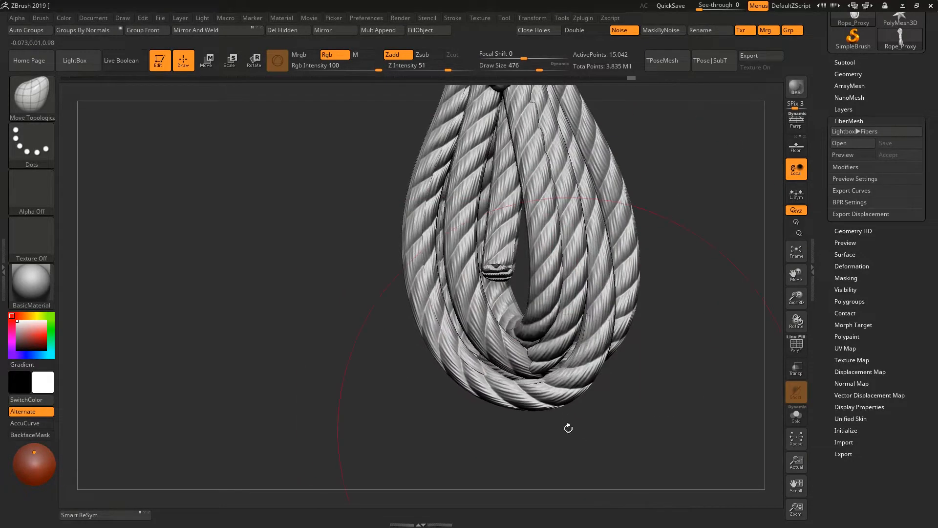
- Offset the individual strands of the lower loops from one another using the 476 draw size
{"action": "right_click_drag", "start_coordinate": [568, 428], "coordinate": [552, 425]}
{"action": "left_click_drag", "start_coordinate": [541, 320], "coordinate": [542, 330]}
{"action": "right_click_drag", "start_coordinate": [533, 330], "coordinate": [569, 338]}
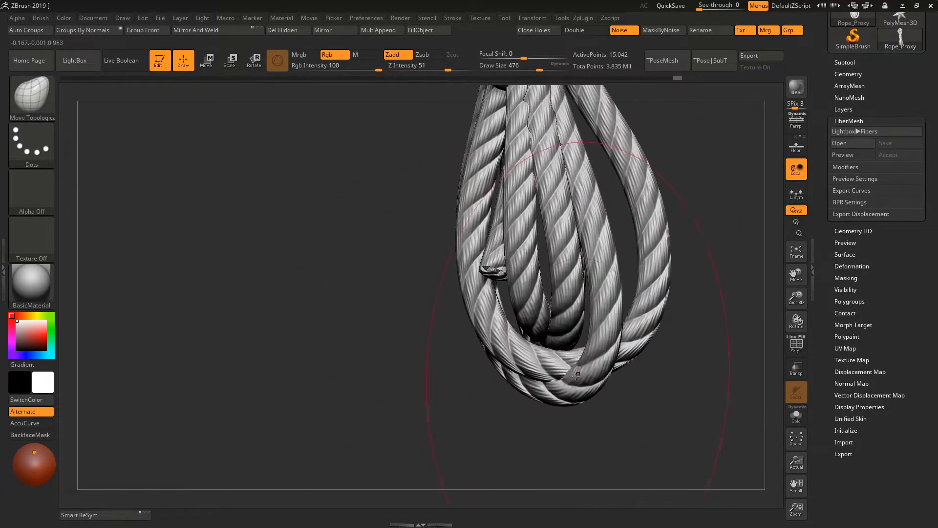
{"action": "left_click_drag", "start_coordinate": [576, 375], "coordinate": [578, 383]}
{"action": "right_click_drag", "start_coordinate": [579, 382], "coordinate": [628, 374]}
{"action": "left_click_drag", "start_coordinate": [628, 369], "coordinate": [633, 356]}
{"action": "right_click_drag", "start_coordinate": [611, 347], "coordinate": [562, 337]}
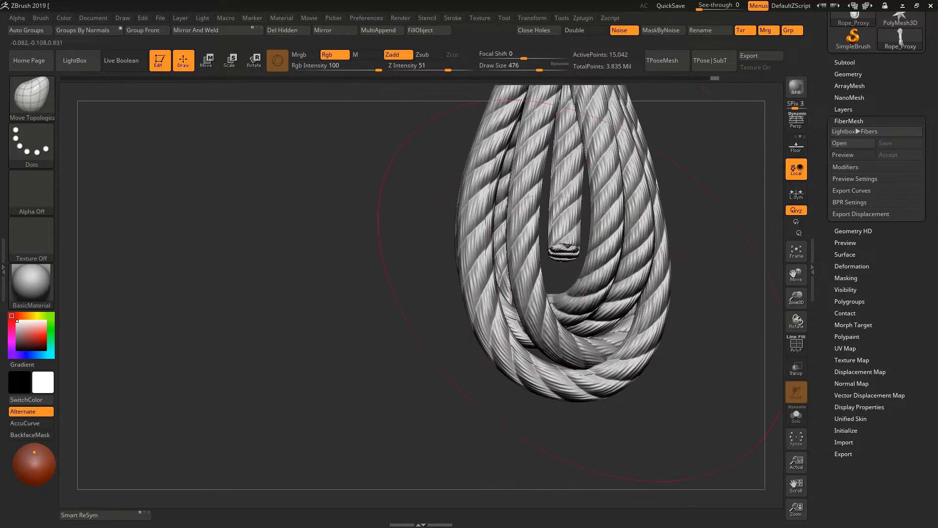
- Reduce the brush to a draw size of 280 and adjust the lower loops' crossing strands
{"action": "right_click_drag", "start_coordinate": [584, 292], "coordinate": [537, 257], "text": "alt"}
{"action": "left_click_drag", "start_coordinate": [526, 274], "coordinate": [521, 281]}
{"action": "right_click_drag", "start_coordinate": [521, 288], "coordinate": [494, 299]}
{"action": "left_click_drag", "start_coordinate": [509, 304], "coordinate": [511, 314]}
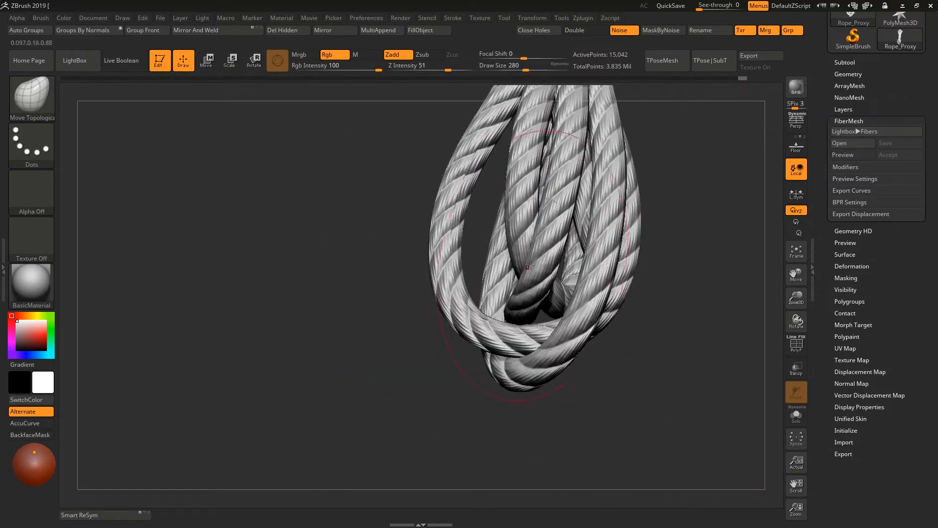
{"action": "left_click_drag", "start_coordinate": [530, 267], "coordinate": [533, 269]}
{"action": "right_click_drag", "start_coordinate": [532, 270], "coordinate": [527, 232]}
{"action": "left_click_drag", "start_coordinate": [498, 180], "coordinate": [490, 182]}
- Set the draw size to 116 and refine the position of the lower loops' inner strands
{"action": "key", "text": "s"}
{"action": "left_click_drag", "start_coordinate": [496, 249], "coordinate": [489, 252]}
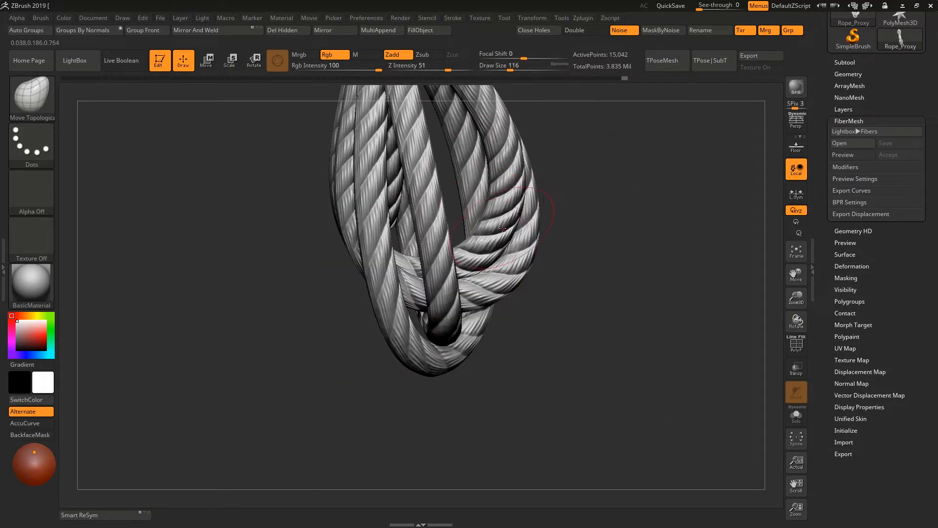
{"action": "mouse_move", "coordinate": [504, 229]}
{"action": "right_mouse_down"}
{"action": "mouse_move", "coordinate": [601, 220]}
{"action": "mouse_move", "coordinate": [523, 222]}
{"action": "mouse_move", "coordinate": [494, 235]}
{"action": "mouse_move", "coordinate": [621, 238]}
{"action": "mouse_move", "coordinate": [452, 218]}
{"action": "mouse_move", "coordinate": [494, 222]}
{"action": "mouse_move", "coordinate": [581, 303]}
{"action": "right_mouse_up"}
- Mask everything except the loose rope end, using isolation to select it, and angle that end outward with the transform gizmo
{"action": "key", "text": "s"}
{"action": "left_click", "coordinate": [569, 312], "text": "ctrl+shift"}
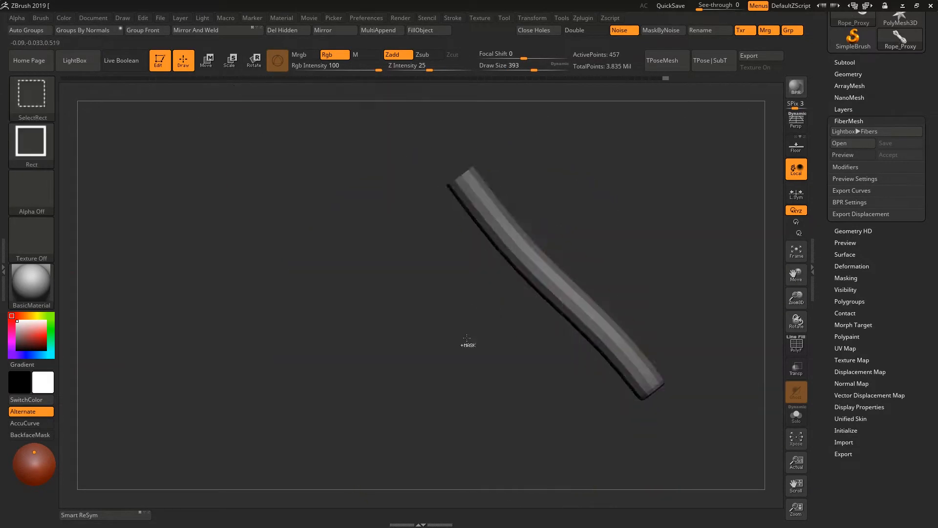
{"action": "left_click", "coordinate": [467, 338], "text": "ctrl+shift"}
{"action": "key", "text": "e"}
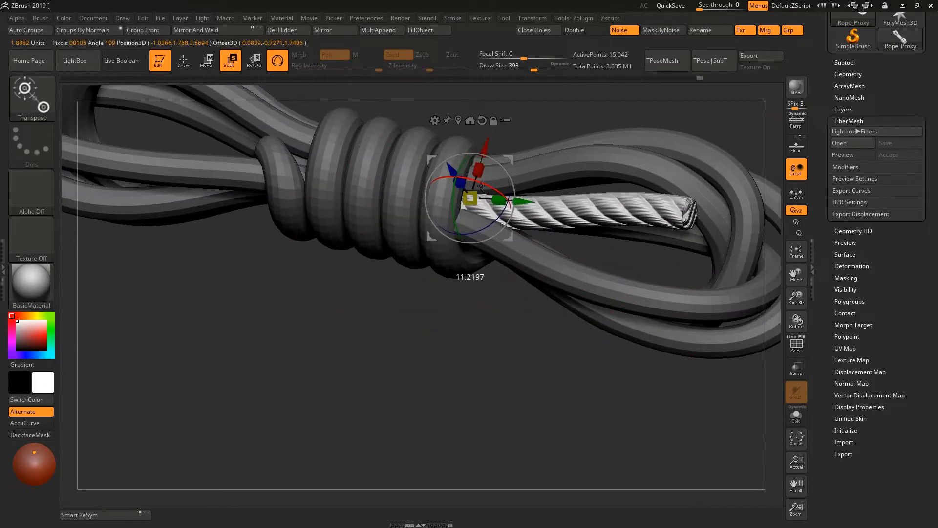
{"action": "left_click_drag", "start_coordinate": [481, 185], "coordinate": [444, 167]}
{"action": "right_click_drag", "start_coordinate": [457, 173], "coordinate": [481, 188]}
{"action": "left_click_drag", "start_coordinate": [482, 188], "coordinate": [459, 174]}
{"action": "mouse_move", "coordinate": [459, 174]}
{"action": "right_mouse_down"}
{"action": "mouse_move", "coordinate": [530, 246]}
{"action": "mouse_move", "coordinate": [494, 247]}
{"action": "right_mouse_up"}
{"action": "mouse_move", "coordinate": [494, 246]}
{"action": "right_mouse_down", "text": "ctrl"}
{"action": "mouse_move", "coordinate": [494, 274]}
{"action": "mouse_move", "coordinate": [516, 297]}
{"action": "right_mouse_up", "text": "ctrl"}
{"action": "key", "text": "q"}
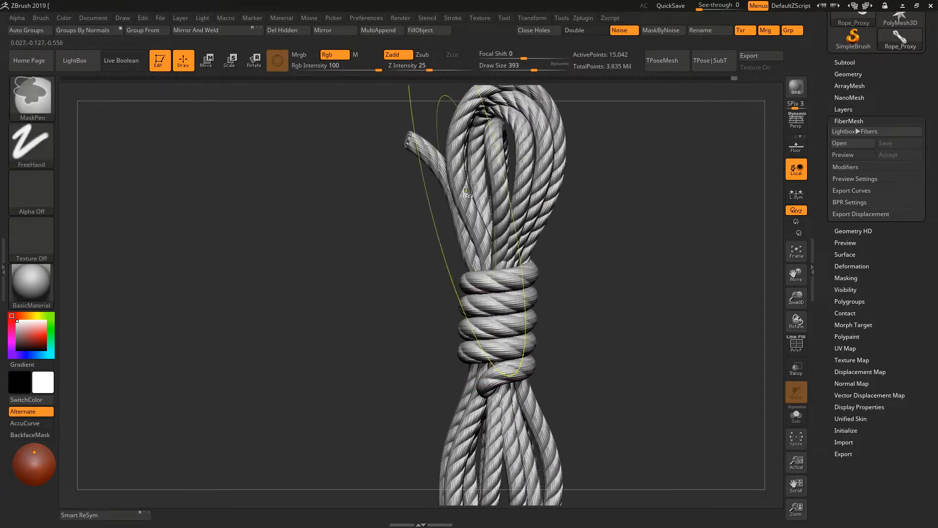
- Resize the Move Topological brush and adjust the strands beside the loose end at the upper loops
{"action": "key", "text": "space"}
{"action": "left_click_drag", "start_coordinate": [461, 178], "coordinate": [457, 178]}
{"action": "mouse_move", "coordinate": [517, 309]}
{"action": "right_mouse_down", "text": "alt"}
{"action": "mouse_move", "coordinate": [492, 261]}
{"action": "mouse_move", "coordinate": [493, 288]}
{"action": "right_mouse_up", "text": "alt"}
{"action": "right_click_drag", "start_coordinate": [493, 288], "coordinate": [372, 305]}
- Set the draw size to 338 and reposition the strands where they enter the wrap beside its tucked end
{"action": "key", "text": "space"}
{"action": "left_click_drag", "start_coordinate": [452, 240], "coordinate": [455, 240]}
{"action": "mouse_move", "coordinate": [455, 240]}
{"action": "right_mouse_down"}
{"action": "mouse_move", "coordinate": [433, 251]}
{"action": "mouse_move", "coordinate": [477, 347]}
{"action": "mouse_move", "coordinate": [509, 388]}
{"action": "mouse_move", "coordinate": [300, 266]}
{"action": "mouse_move", "coordinate": [489, 362]}
{"action": "mouse_move", "coordinate": [313, 294]}
{"action": "mouse_move", "coordinate": [503, 263]}
{"action": "mouse_move", "coordinate": [360, 288]}
{"action": "right_mouse_up"}
{"action": "left_click_drag", "start_coordinate": [298, 293], "coordinate": [296, 303]}
{"action": "left_click_drag", "start_coordinate": [362, 405], "coordinate": [359, 396]}
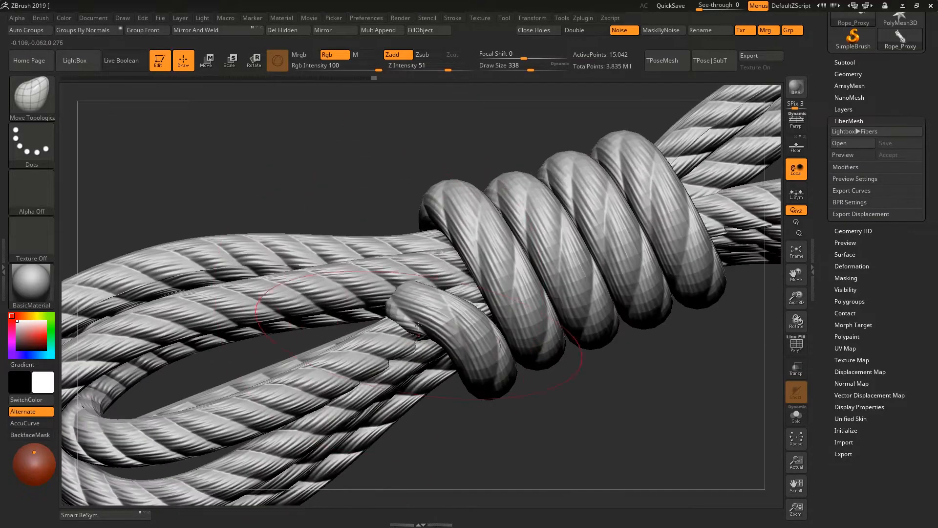
{"action": "right_click_drag", "start_coordinate": [359, 396], "coordinate": [337, 352]}
{"action": "left_click_drag", "start_coordinate": [313, 369], "coordinate": [313, 359]}
{"action": "mouse_move", "coordinate": [312, 359]}
{"action": "right_mouse_down"}
{"action": "mouse_move", "coordinate": [403, 307]}
{"action": "mouse_move", "coordinate": [410, 352]}
{"action": "right_mouse_up"}
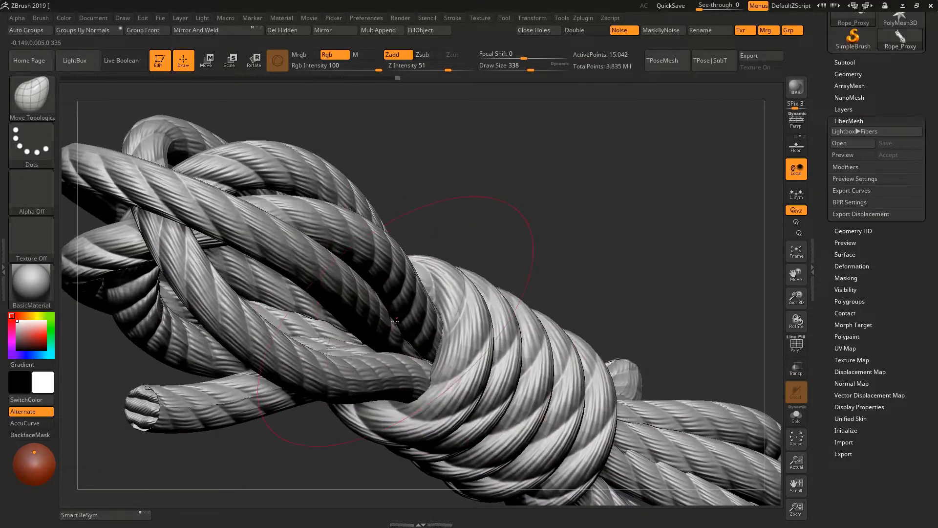
- Adjust the loop strands near the wrap, reducing the draw size to 217 for the tucked coil
{"action": "right_click_drag", "start_coordinate": [395, 321], "coordinate": [398, 337]}
{"action": "left_click_drag", "start_coordinate": [552, 266], "coordinate": [558, 254]}
{"action": "right_click_drag", "start_coordinate": [557, 294], "coordinate": [513, 274]}
{"action": "key", "text": "space"}
{"action": "left_click_drag", "start_coordinate": [484, 217], "coordinate": [467, 217]}
{"action": "right_click_drag", "start_coordinate": [467, 342], "coordinate": [493, 313]}
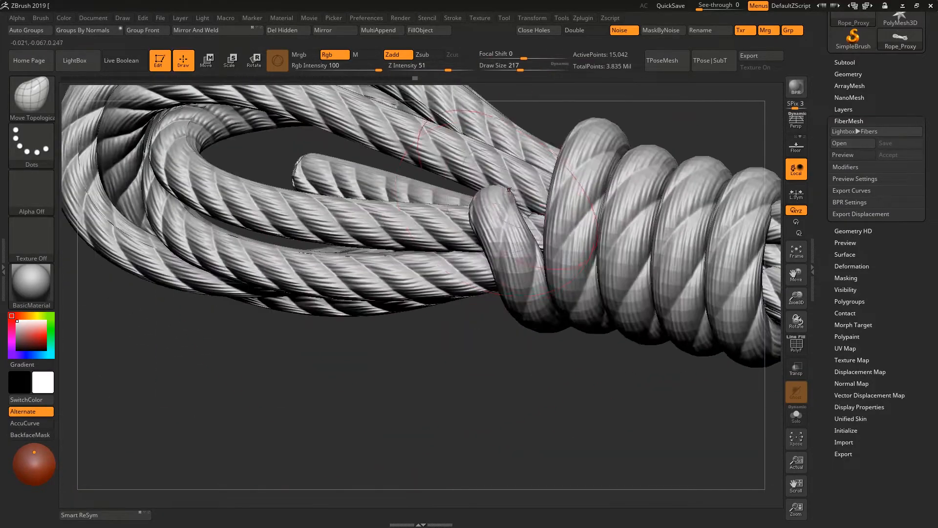
- Set the draw size to 280 and reshape the tucked end coil and the strands next to it
{"action": "key", "text": "space"}
{"action": "left_click_drag", "start_coordinate": [496, 199], "coordinate": [507, 199]}
{"action": "mouse_move", "coordinate": [440, 371]}
{"action": "right_mouse_down", "text": "ctrl"}
{"action": "mouse_move", "coordinate": [337, 278]}
{"action": "mouse_move", "coordinate": [352, 391]}
{"action": "right_mouse_up", "text": "ctrl"}
{"action": "mouse_move", "coordinate": [352, 391]}
{"action": "right_mouse_down", "text": "ctrl"}
{"action": "mouse_move", "coordinate": [430, 497]}
{"action": "mouse_move", "coordinate": [545, 469]}
{"action": "right_mouse_up", "text": "ctrl"}
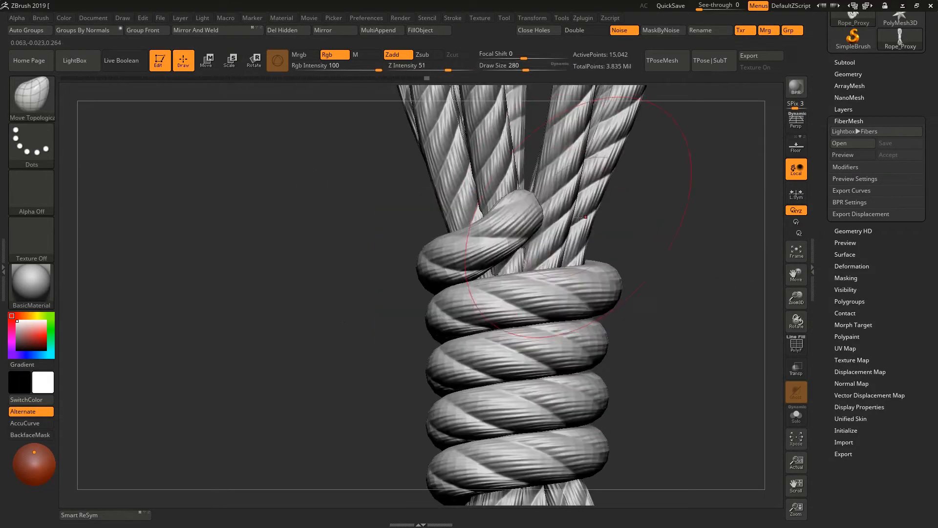
{"action": "left_click_drag", "start_coordinate": [579, 217], "coordinate": [589, 211]}
{"action": "mouse_move", "coordinate": [606, 234]}
{"action": "right_mouse_down"}
{"action": "mouse_move", "coordinate": [623, 237]}
{"action": "mouse_move", "coordinate": [562, 312]}
{"action": "mouse_move", "coordinate": [500, 225]}
{"action": "right_mouse_up"}
- Set the draw size to 202 and adjust the upper loops' strands where they leave the wrap
{"action": "key", "text": "space"}
{"action": "left_click_drag", "start_coordinate": [500, 224], "coordinate": [490, 223]}
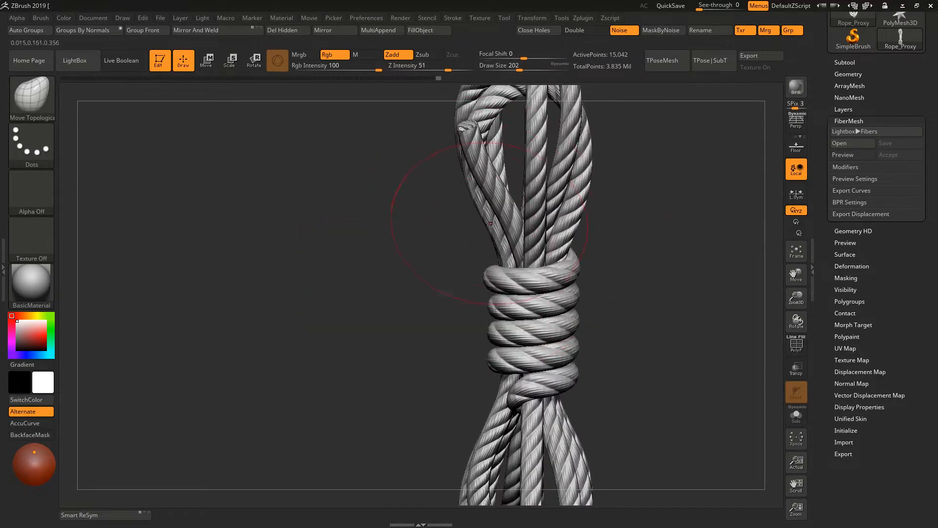
{"action": "right_click_drag", "start_coordinate": [495, 228], "coordinate": [518, 262]}
{"action": "left_click_drag", "start_coordinate": [427, 189], "coordinate": [420, 185]}
{"action": "mouse_move", "coordinate": [421, 186]}
{"action": "right_mouse_down"}
{"action": "mouse_move", "coordinate": [500, 174]}
{"action": "mouse_move", "coordinate": [494, 147]}
{"action": "right_mouse_up"}
{"action": "right_click_drag", "start_coordinate": [518, 391], "coordinate": [518, 147], "text": "alt"}
{"action": "right_click_drag", "start_coordinate": [518, 147], "coordinate": [562, 235]}
- Set the draw size to 212 and reshape the outer strands of the loops beyond the wrap
{"action": "key", "text": "space"}
{"action": "left_click_drag", "start_coordinate": [427, 274], "coordinate": [441, 274]}
{"action": "left_click_drag", "start_coordinate": [459, 301], "coordinate": [450, 299]}
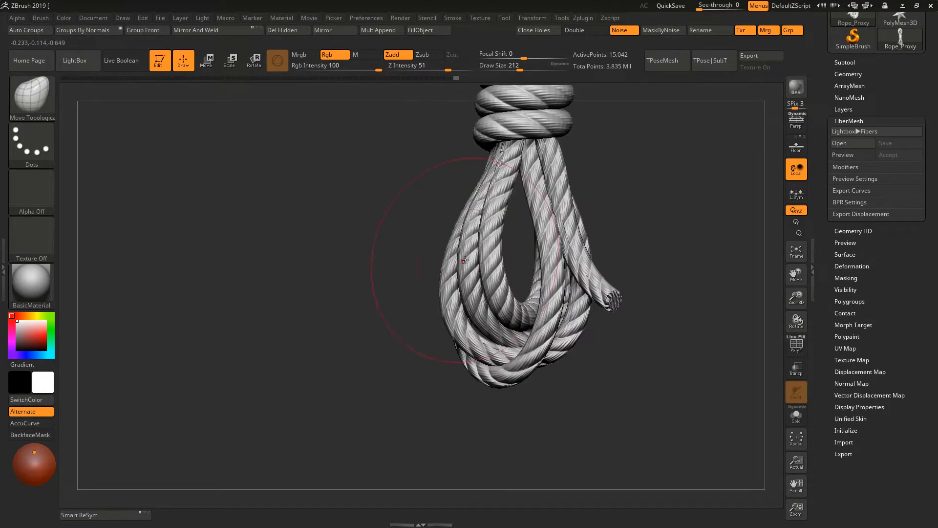
{"action": "right_click_drag", "start_coordinate": [464, 261], "coordinate": [476, 331]}
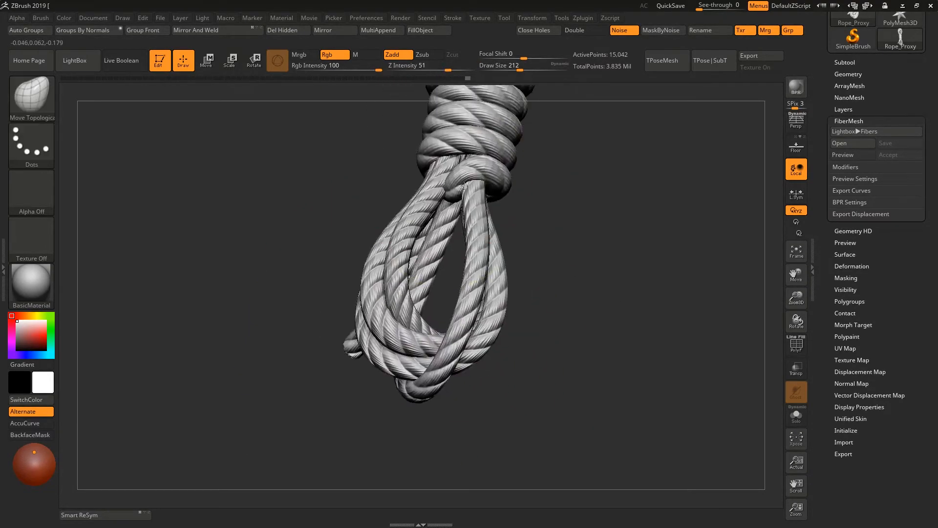
- Refine the strands around the wrap's tucked end with a draw size of 172
{"action": "left_click_drag", "start_coordinate": [464, 186], "coordinate": [463, 183]}
{"action": "right_click_drag", "start_coordinate": [464, 184], "coordinate": [452, 263], "text": "ctrl"}
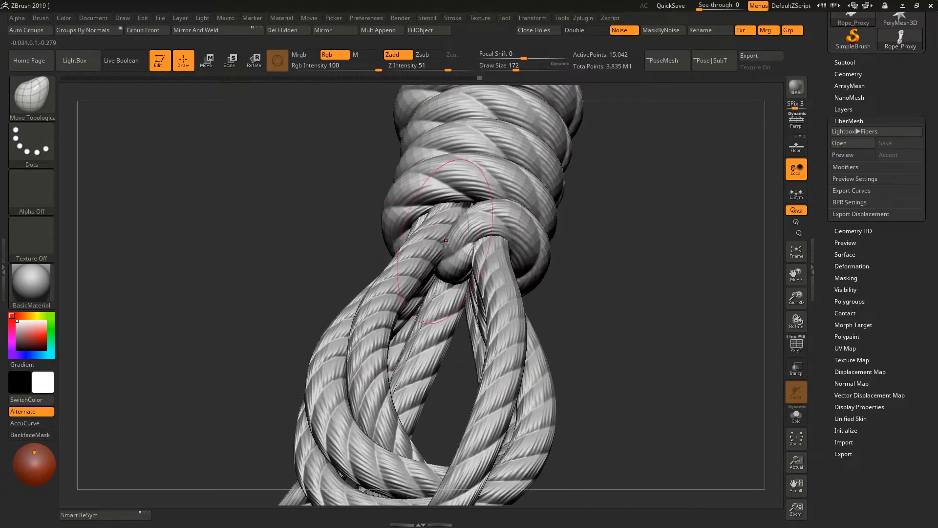
{"action": "mouse_move", "coordinate": [469, 229]}
{"action": "right_mouse_down"}
{"action": "mouse_move", "coordinate": [489, 220]}
{"action": "mouse_move", "coordinate": [440, 215]}
{"action": "mouse_move", "coordinate": [428, 236]}
{"action": "right_mouse_up"}
{"action": "left_click_drag", "start_coordinate": [429, 242], "coordinate": [429, 245]}
{"action": "mouse_move", "coordinate": [429, 245]}
{"action": "right_mouse_down"}
{"action": "mouse_move", "coordinate": [389, 204]}
{"action": "mouse_move", "coordinate": [360, 223]}
{"action": "right_mouse_up"}
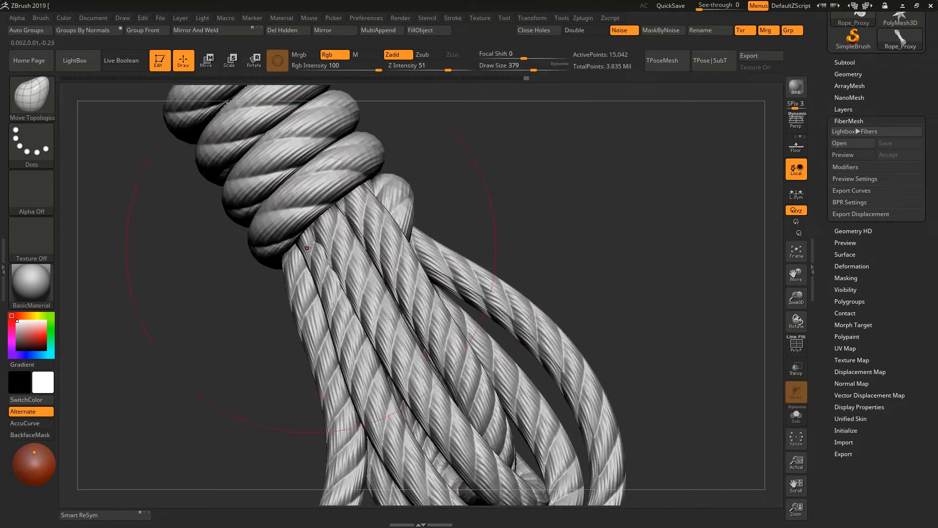
- Adjust the loop strands leaving the other side of the wrap, setting the draw size to 386
{"action": "right_click_drag", "start_coordinate": [308, 248], "coordinate": [469, 247]}
{"action": "key", "text": "space"}
{"action": "left_click_drag", "start_coordinate": [469, 247], "coordinate": [455, 247]}
{"action": "mouse_move", "coordinate": [454, 247]}
{"action": "right_mouse_down", "text": "ctrl"}
{"action": "mouse_move", "coordinate": [489, 220]}
{"action": "mouse_move", "coordinate": [533, 289]}
{"action": "right_mouse_up", "text": "ctrl"}
{"action": "left_click_drag", "start_coordinate": [577, 244], "coordinate": [574, 235]}
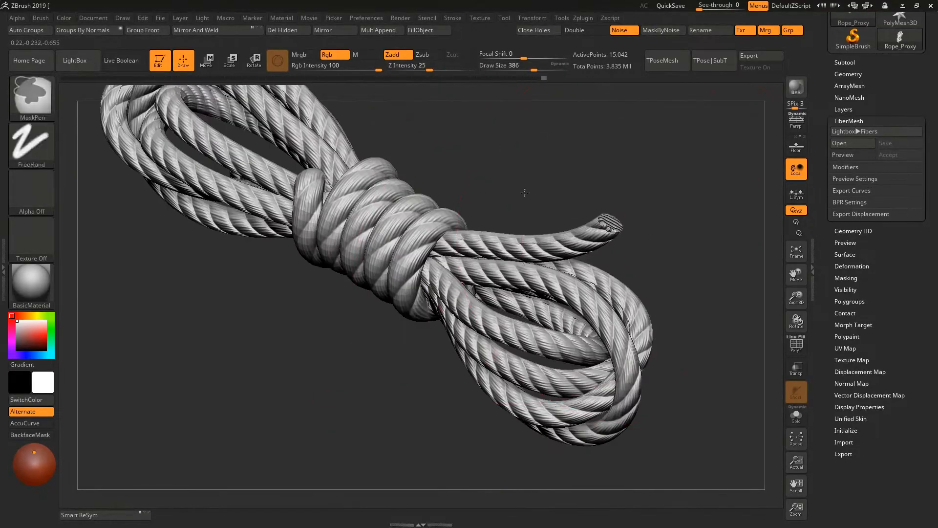
- Lower the subdivision level, set the draw size to 228 and mask everything except the upper loops
{"action": "mouse_move", "coordinate": [524, 192]}
{"action": "right_mouse_down", "text": "ctrl"}
{"action": "mouse_move", "coordinate": [514, 142]}
{"action": "mouse_move", "coordinate": [494, 219]}
{"action": "mouse_move", "coordinate": [469, 186]}
{"action": "mouse_move", "coordinate": [462, 207]}
{"action": "right_mouse_up", "text": "ctrl"}
{"action": "key", "text": "space"}
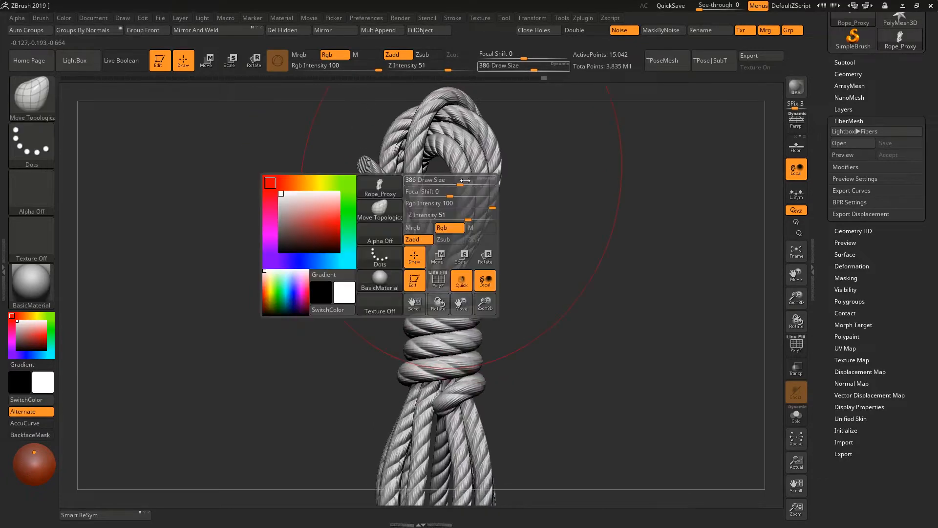
{"action": "key", "text": "shift+d"}
{"action": "key", "text": "space"}
{"action": "left_click_drag", "start_coordinate": [436, 186], "coordinate": [423, 187]}
{"action": "mouse_move", "coordinate": [426, 176]}
{"action": "right_mouse_down", "text": "alt"}
{"action": "mouse_move", "coordinate": [446, 189]}
{"action": "mouse_move", "coordinate": [436, 207]}
{"action": "right_mouse_up", "text": "alt"}
{"action": "mouse_move", "coordinate": [291, 126]}
{"action": "left_mouse_down", "text": "ctrl"}
{"action": "mouse_move", "coordinate": [565, 230]}
{"action": "mouse_move", "coordinate": [590, 283]}
{"action": "left_mouse_up", "text": "ctrl"}
{"action": "left_click", "coordinate": [552, 266], "text": "ctrl"}
{"action": "left_click", "coordinate": [543, 266], "text": "ctrl"}
{"action": "left_click", "coordinate": [513, 263], "text": "ctrl"}
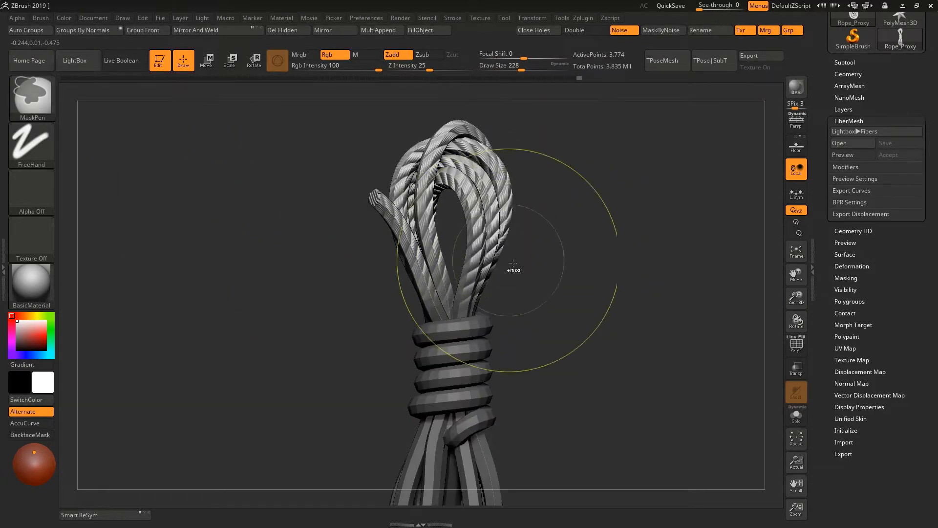
- Rotate the unmasked upper loops to tilt them relative to the wrap
{"action": "key", "text": "r"}
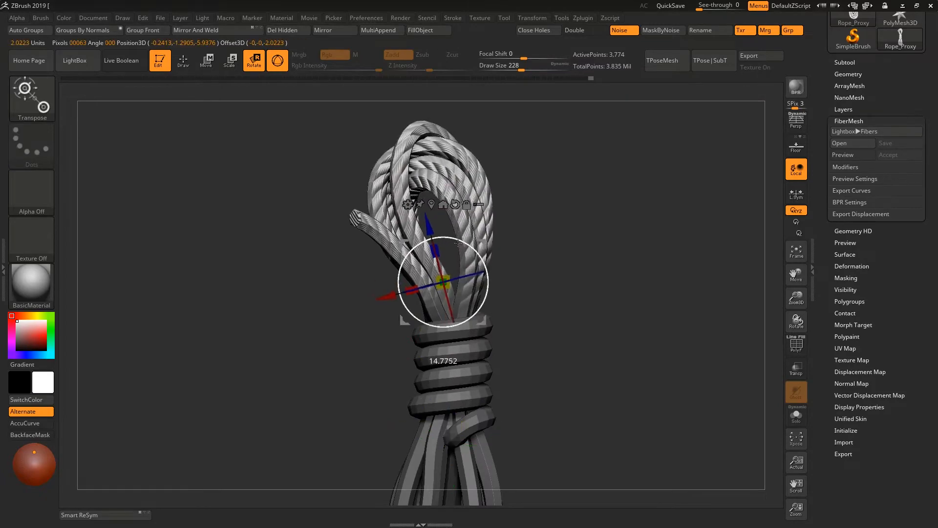
{"action": "right_click_drag", "start_coordinate": [478, 245], "coordinate": [438, 195], "text": "alt"}
{"action": "left_click_drag", "start_coordinate": [494, 210], "coordinate": [508, 225], "text": "ctrl"}
{"action": "mouse_move", "coordinate": [415, 219]}
{"action": "right_mouse_down"}
{"action": "mouse_move", "coordinate": [499, 221]}
{"action": "mouse_move", "coordinate": [409, 221]}
{"action": "mouse_move", "coordinate": [424, 220]}
{"action": "right_mouse_up"}
{"action": "key", "text": "q"}
- Reshape the upper loops' strands near the wrap, reducing the draw size from 177 to 124
{"action": "key", "text": "space"}
{"action": "left_click_drag", "start_coordinate": [409, 195], "coordinate": [405, 195]}
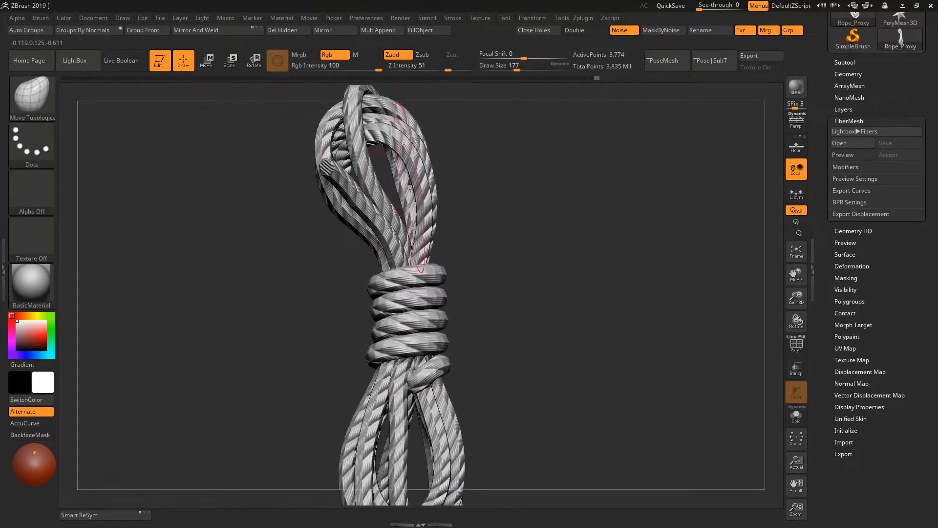
{"action": "right_click_drag", "start_coordinate": [415, 169], "coordinate": [462, 215], "text": "alt"}
{"action": "key", "text": "space"}
{"action": "left_click_drag", "start_coordinate": [473, 222], "coordinate": [465, 221]}
{"action": "right_click_drag", "start_coordinate": [377, 249], "coordinate": [523, 219]}
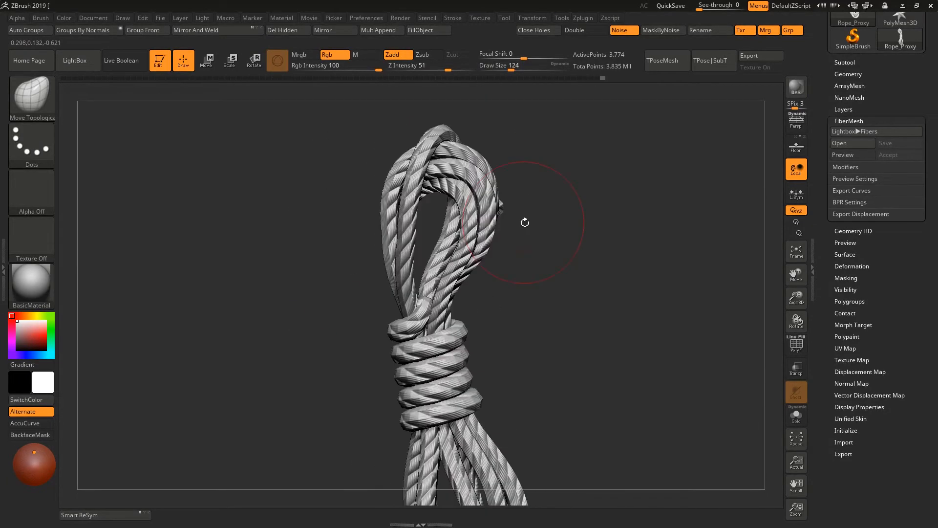
- Return the rope to its highest subdivision level and adjust the strands entering the wrap with a larger brush
{"action": "key", "text": "d"}
{"action": "key", "text": "d"}
{"action": "key", "text": "d"}
{"action": "key", "text": "d"}
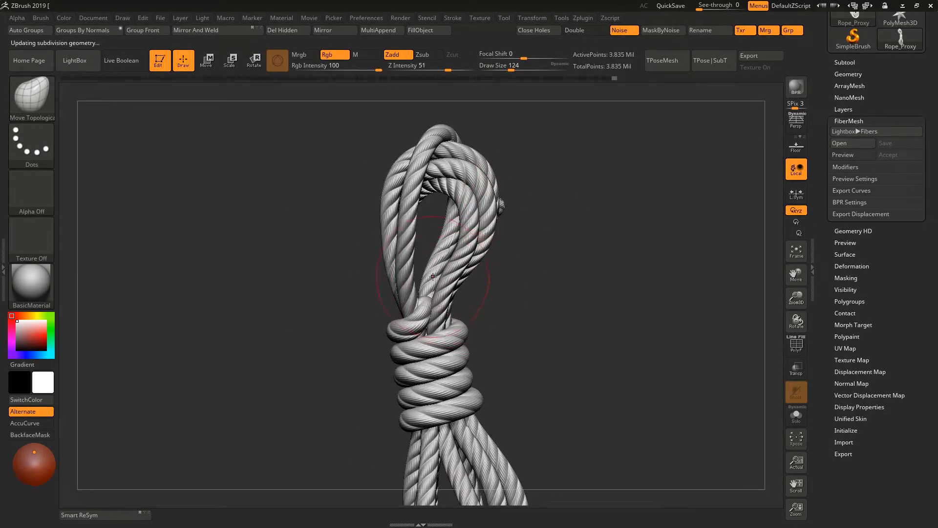
{"action": "mouse_move", "coordinate": [497, 297]}
{"action": "right_mouse_down"}
{"action": "mouse_move", "coordinate": [514, 288]}
{"action": "mouse_move", "coordinate": [461, 338]}
{"action": "mouse_move", "coordinate": [448, 330]}
{"action": "right_mouse_up"}
{"action": "key", "text": "space"}
{"action": "left_click_drag", "start_coordinate": [496, 266], "coordinate": [513, 265]}
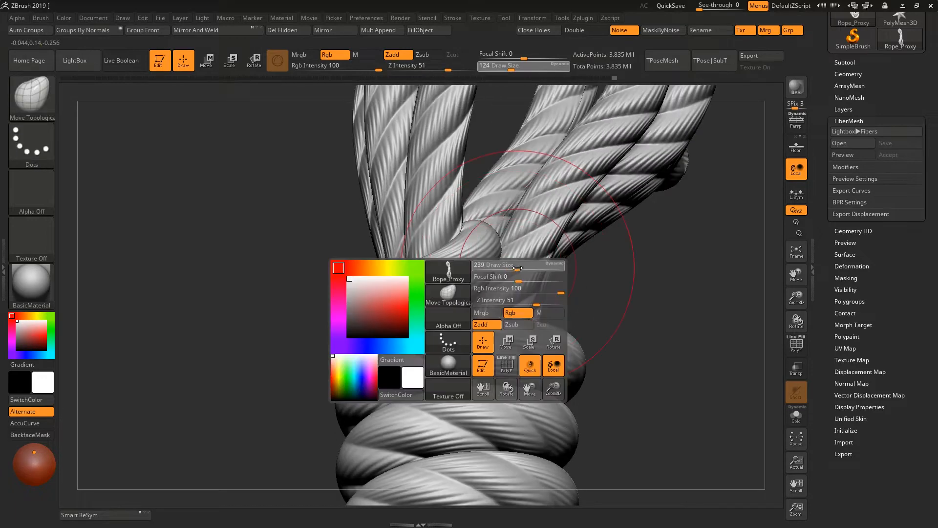
{"action": "mouse_move", "coordinate": [494, 225]}
{"action": "right_mouse_down"}
{"action": "mouse_move", "coordinate": [524, 196]}
{"action": "mouse_move", "coordinate": [537, 215]}
{"action": "right_mouse_up"}
- Set the draw size to 197 and refine the upper loops' strands around the wrap
{"action": "key", "text": "space"}
{"action": "right_click_drag", "start_coordinate": [538, 294], "coordinate": [509, 257], "text": "ctrl"}
{"action": "key", "text": "space"}
{"action": "left_click_drag", "start_coordinate": [570, 213], "coordinate": [544, 220]}
{"action": "mouse_move", "coordinate": [494, 293]}
{"action": "right_mouse_down", "text": "ctrl"}
{"action": "mouse_move", "coordinate": [449, 229]}
{"action": "mouse_move", "coordinate": [576, 293]}
{"action": "mouse_move", "coordinate": [450, 264]}
{"action": "right_mouse_up", "text": "ctrl"}
{"action": "mouse_move", "coordinate": [450, 225]}
{"action": "right_mouse_down", "text": "ctrl"}
{"action": "mouse_move", "coordinate": [500, 279]}
{"action": "mouse_move", "coordinate": [521, 273]}
{"action": "mouse_move", "coordinate": [533, 282]}
{"action": "mouse_move", "coordinate": [518, 245]}
{"action": "right_mouse_up", "text": "ctrl"}
{"action": "right_click_drag", "start_coordinate": [518, 245], "coordinate": [543, 283]}
{"action": "mouse_move", "coordinate": [570, 205]}
{"action": "right_mouse_down"}
{"action": "mouse_move", "coordinate": [578, 212]}
{"action": "mouse_move", "coordinate": [570, 190]}
{"action": "right_mouse_up"}
- Open the rope's layer settings and mask the wrap coils, leaving the loops unmasked
{"action": "left_click", "coordinate": [843, 109]}
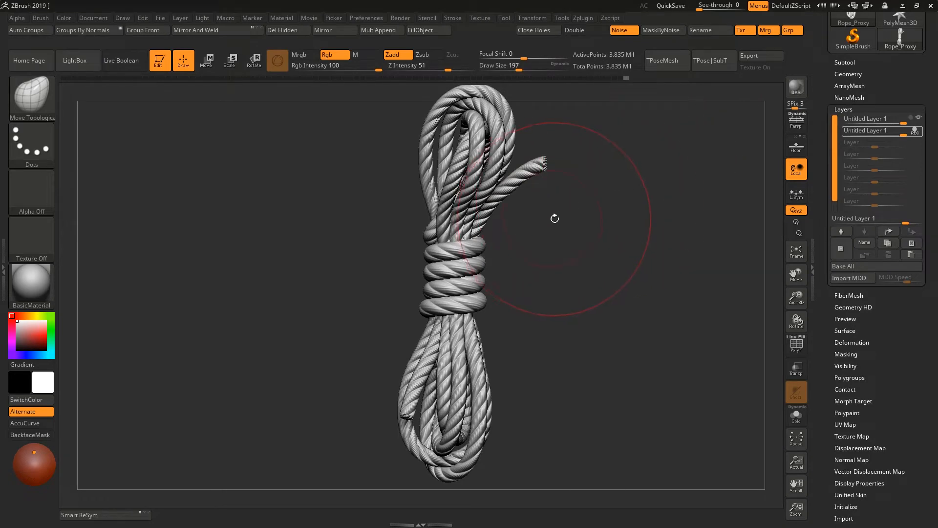
{"action": "right_click_drag", "start_coordinate": [567, 217], "coordinate": [563, 236], "text": "ctrl"}
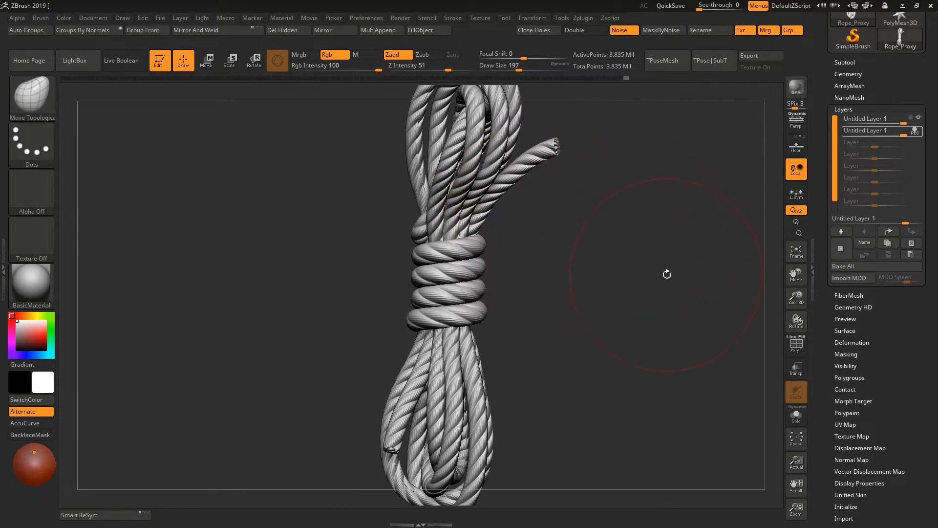
{"action": "left_click", "coordinate": [457, 249], "text": "ctrl+shift"}
{"action": "left_click", "coordinate": [555, 255], "text": "ctrl"}
{"action": "left_click", "coordinate": [557, 256], "text": "ctrl+shift"}
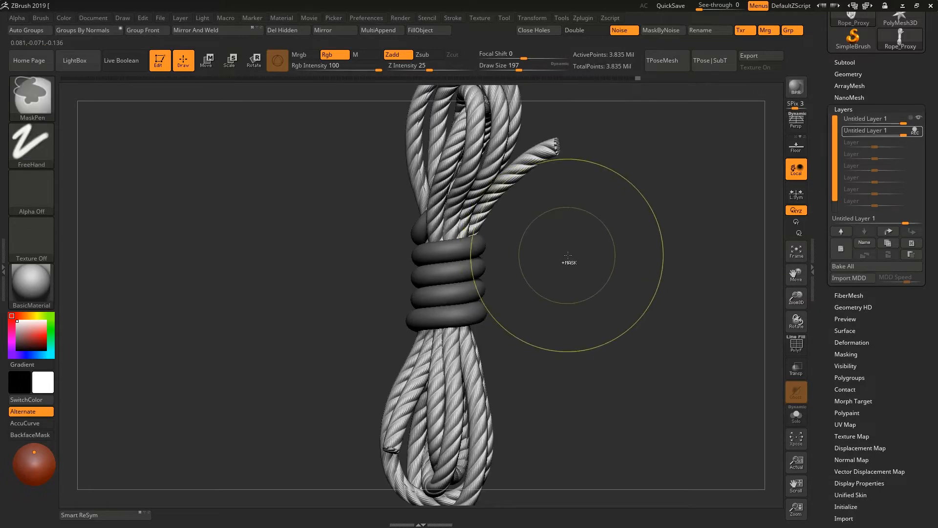
{"action": "right_click_drag", "start_coordinate": [570, 262], "coordinate": [576, 242], "text": "ctrl"}
{"action": "right_click_drag", "start_coordinate": [576, 242], "coordinate": [548, 282]}
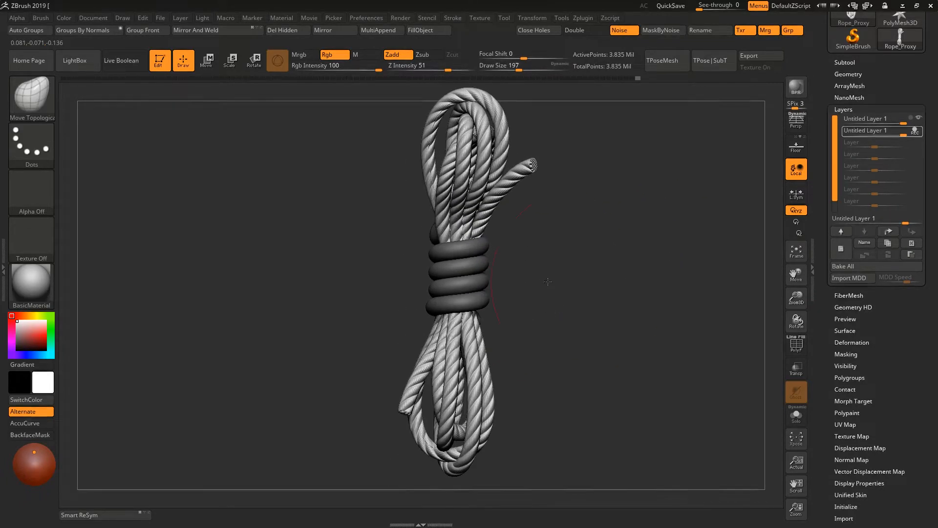
- Start recording on the first untitled layer and apply the surface noise to the unmasked loops
{"action": "left_click", "coordinate": [912, 118]}
{"action": "left_click", "coordinate": [470, 269], "text": "ctrl+shift"}
{"action": "left_click", "coordinate": [573, 279], "text": "ctrl"}
{"action": "left_click", "coordinate": [576, 281], "text": "ctrl+shift"}
{"action": "left_click", "coordinate": [845, 330]}
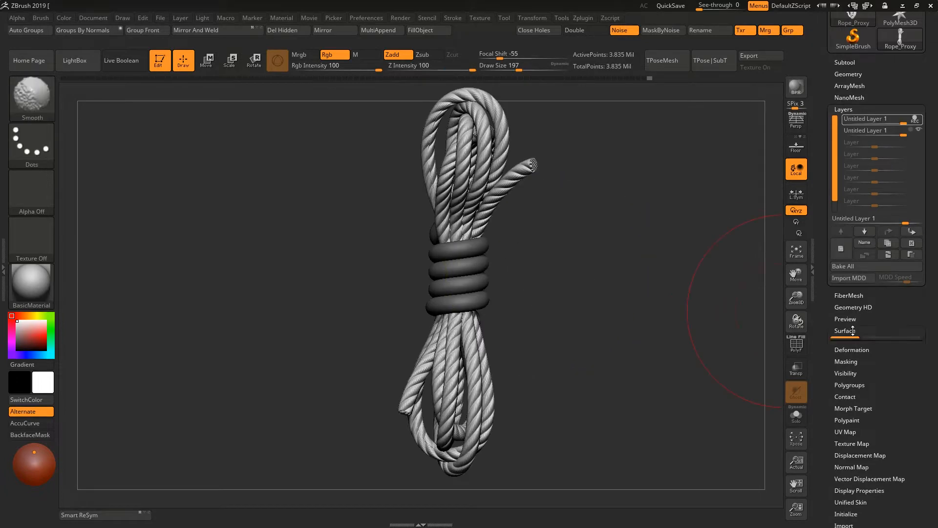
{"action": "right_click_drag", "start_coordinate": [644, 293], "coordinate": [610, 264], "text": "ctrl"}
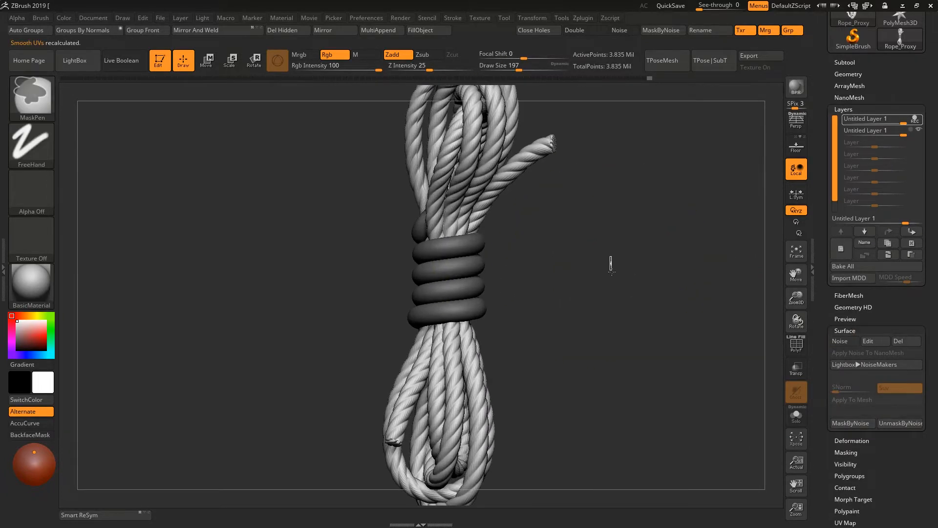
- Mask the loops and leave only the wrap coils unmasked
{"action": "left_click_drag", "start_coordinate": [610, 264], "coordinate": [631, 288], "text": "ctrl"}
{"action": "left_click", "coordinate": [454, 278], "text": "ctrl+shift"}
{"action": "left_click", "coordinate": [580, 285], "text": "ctrl"}
{"action": "left_click", "coordinate": [620, 282], "text": "ctrl+shift"}
{"action": "left_click", "coordinate": [619, 282], "text": "ctrl"}
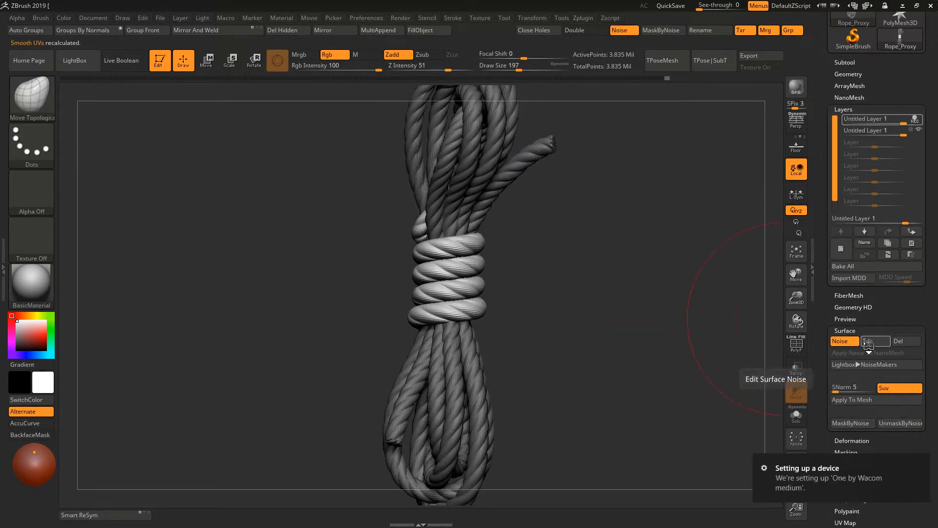
- Set the surface noise's Alpha Scale to 1.5 for the wrap coils
{"action": "left_click", "coordinate": [864, 341]}
{"action": "left_click_drag", "start_coordinate": [838, 196], "coordinate": [836, 196]}
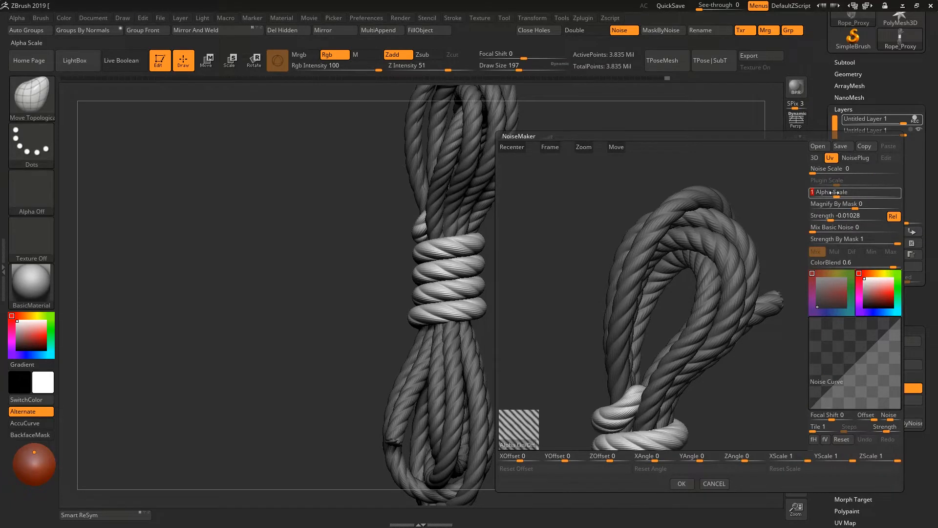
{"action": "right_click_drag", "start_coordinate": [740, 413], "coordinate": [735, 245], "text": "alt"}
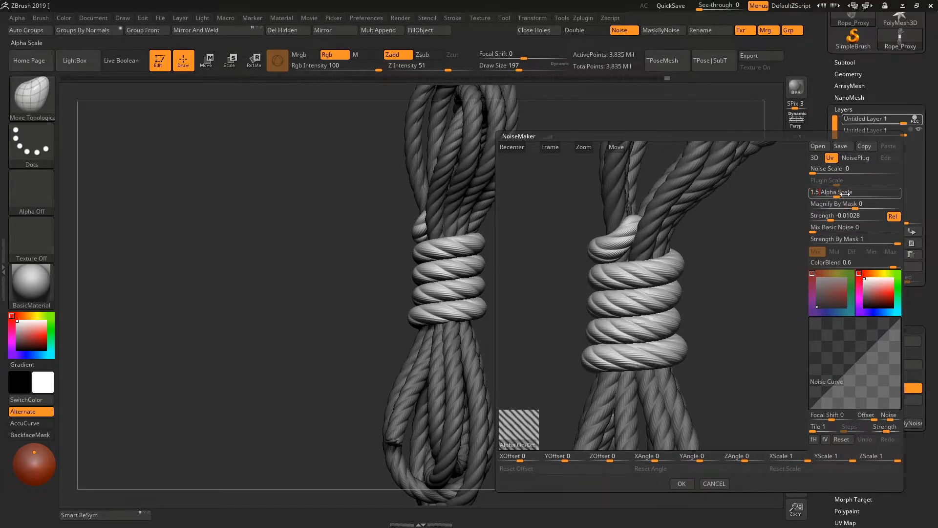
{"action": "left_click", "coordinate": [682, 483]}
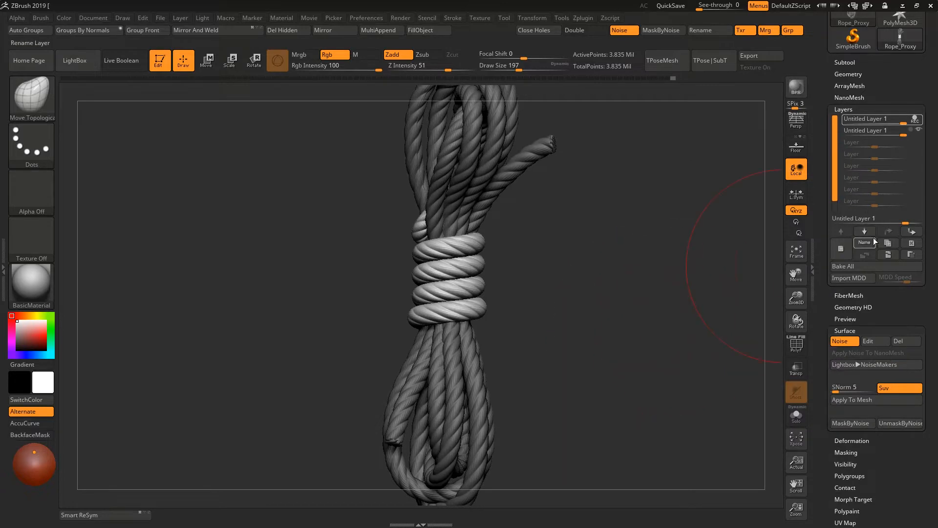
- Apply the surface noise to the wrap coils' mesh and clear the mask
{"action": "left_click", "coordinate": [850, 400]}
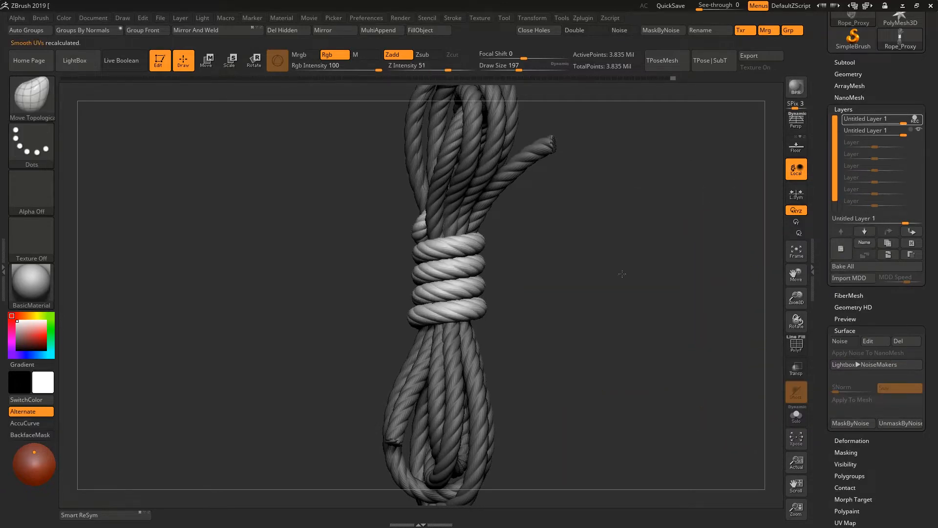
{"action": "left_click", "coordinate": [622, 274], "text": "ctrl"}
{"action": "right_click_drag", "start_coordinate": [622, 282], "coordinate": [610, 305]}
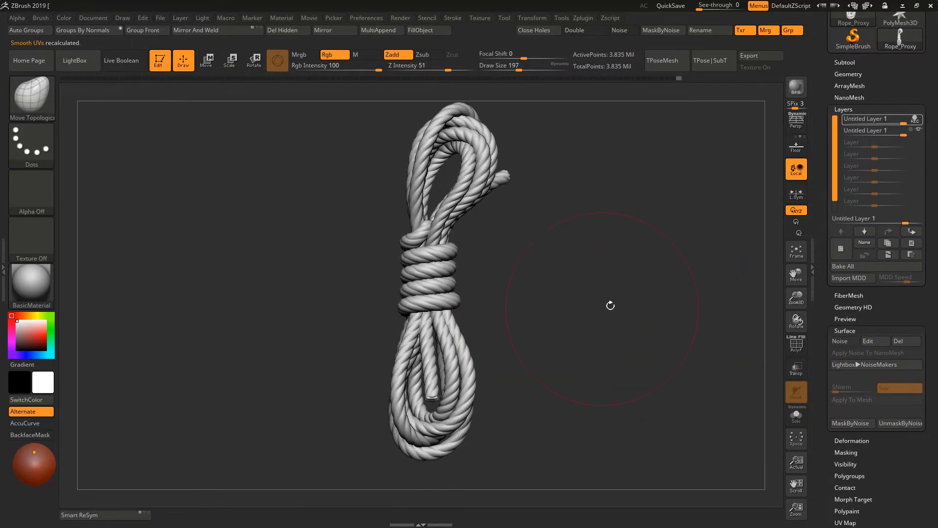
- Switch recording to the second untitled layer and enlarge the Move Topological brush
{"action": "left_click", "coordinate": [911, 130]}
{"action": "right_click_drag", "start_coordinate": [704, 274], "coordinate": [635, 283]}
{"action": "right_click_drag", "start_coordinate": [636, 283], "coordinate": [649, 290], "text": "ctrl"}
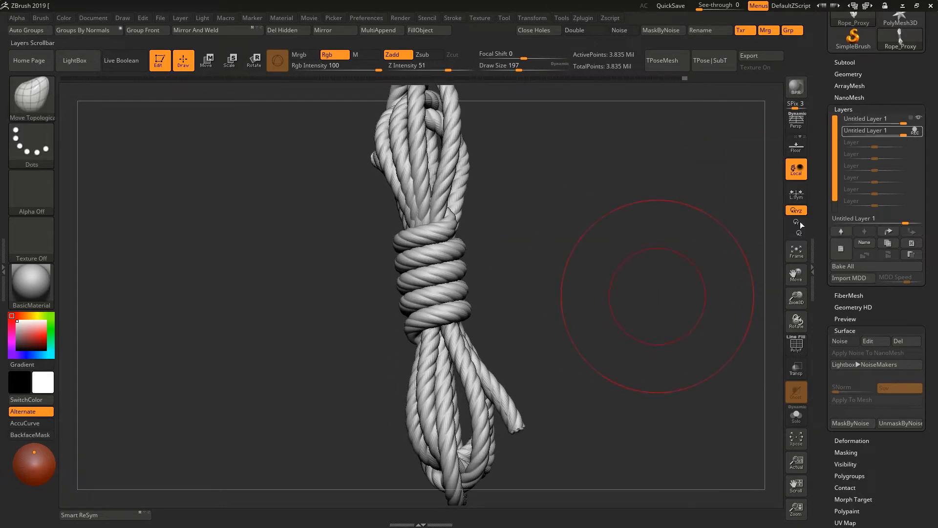
{"action": "key", "text": "space"}
{"action": "left_click_drag", "start_coordinate": [657, 294], "coordinate": [666, 294]}
{"action": "right_click_drag", "start_coordinate": [480, 241], "coordinate": [552, 254]}
{"action": "right_click_drag", "start_coordinate": [552, 254], "coordinate": [577, 289], "text": "ctrl"}
- Lower the rope by two subdivision levels and set the draw size to 202
{"action": "key", "text": "shift+d"}
{"action": "key", "text": "shift+d"}
{"action": "key", "text": "shift+d"}
{"action": "key", "text": "space"}
{"action": "left_click_drag", "start_coordinate": [571, 313], "coordinate": [526, 278]}
{"action": "key", "text": "d"}
{"action": "right_click_drag", "start_coordinate": [526, 279], "coordinate": [551, 314]}
{"action": "left_click_drag", "start_coordinate": [555, 298], "coordinate": [567, 274]}
{"action": "left_click", "coordinate": [841, 478]}
{"action": "left_click", "coordinate": [875, 102]}
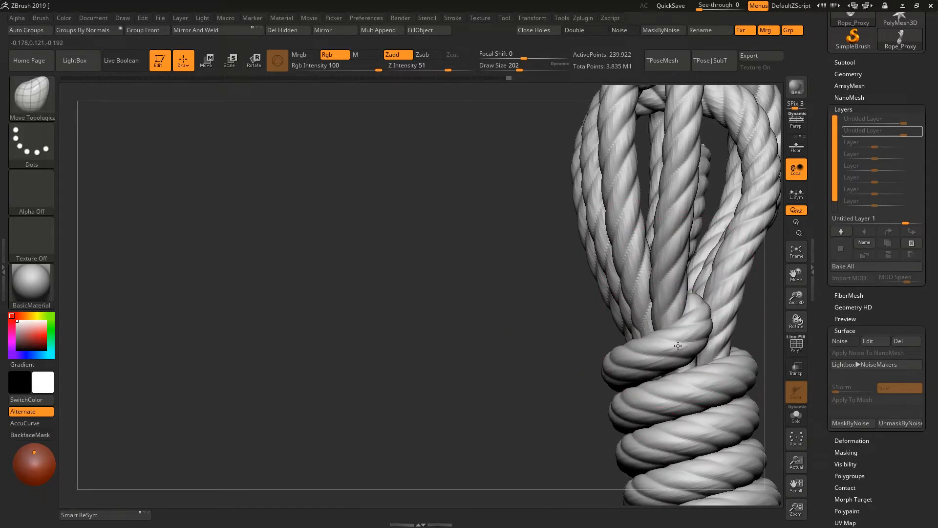
- Reshape the strands of the loops above the tucked coil, reducing the draw size to 128
{"action": "right_click_drag", "start_coordinate": [680, 328], "coordinate": [633, 230]}
{"action": "left_click_drag", "start_coordinate": [630, 229], "coordinate": [620, 226]}
{"action": "mouse_move", "coordinate": [685, 234]}
{"action": "right_mouse_down"}
{"action": "mouse_move", "coordinate": [674, 188]}
{"action": "mouse_move", "coordinate": [636, 234]}
{"action": "right_mouse_up"}
{"action": "left_click_drag", "start_coordinate": [604, 307], "coordinate": [586, 259]}
{"action": "mouse_move", "coordinate": [513, 273]}
{"action": "right_mouse_down"}
{"action": "mouse_move", "coordinate": [551, 256]}
{"action": "mouse_move", "coordinate": [567, 264]}
{"action": "right_mouse_up"}
{"action": "mouse_move", "coordinate": [636, 303]}
{"action": "left_mouse_down"}
{"action": "mouse_move", "coordinate": [644, 316]}
{"action": "mouse_move", "coordinate": [637, 307]}
{"action": "left_mouse_up"}
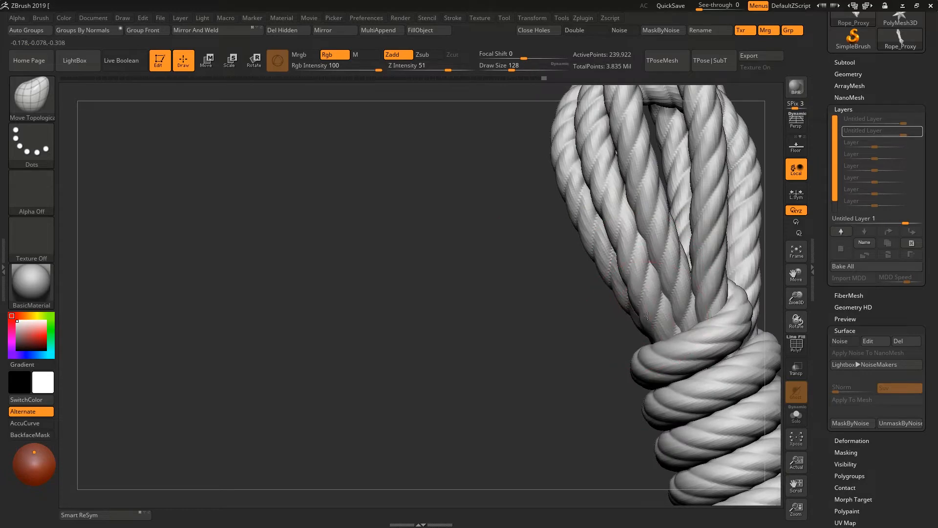
- Nudge the strands of the upper loops above the wraps with Move Topological, increasing the draw size to 163
{"action": "right_click_drag", "start_coordinate": [641, 304], "coordinate": [660, 274]}
{"action": "key", "text": "]"}
{"action": "left_click_drag", "start_coordinate": [624, 241], "coordinate": [611, 230]}
{"action": "mouse_move", "coordinate": [635, 225]}
{"action": "right_mouse_down"}
{"action": "mouse_move", "coordinate": [758, 307]}
{"action": "mouse_move", "coordinate": [660, 313]}
{"action": "right_mouse_up"}
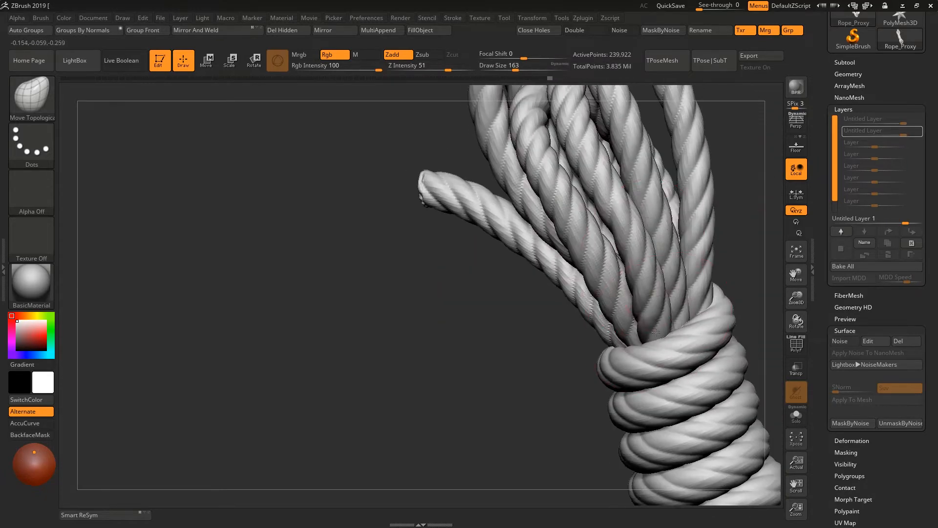
{"action": "left_click_drag", "start_coordinate": [657, 315], "coordinate": [645, 306]}
{"action": "left_click_drag", "start_coordinate": [620, 240], "coordinate": [611, 220]}
{"action": "mouse_move", "coordinate": [611, 220]}
{"action": "right_mouse_down"}
{"action": "mouse_move", "coordinate": [632, 309]}
{"action": "mouse_move", "coordinate": [538, 343]}
{"action": "right_mouse_up"}
- Shift the strands around the tucked coil and the lower loops with Move Topological to vary their spacing
{"action": "right_click_drag", "start_coordinate": [361, 196], "coordinate": [440, 196]}
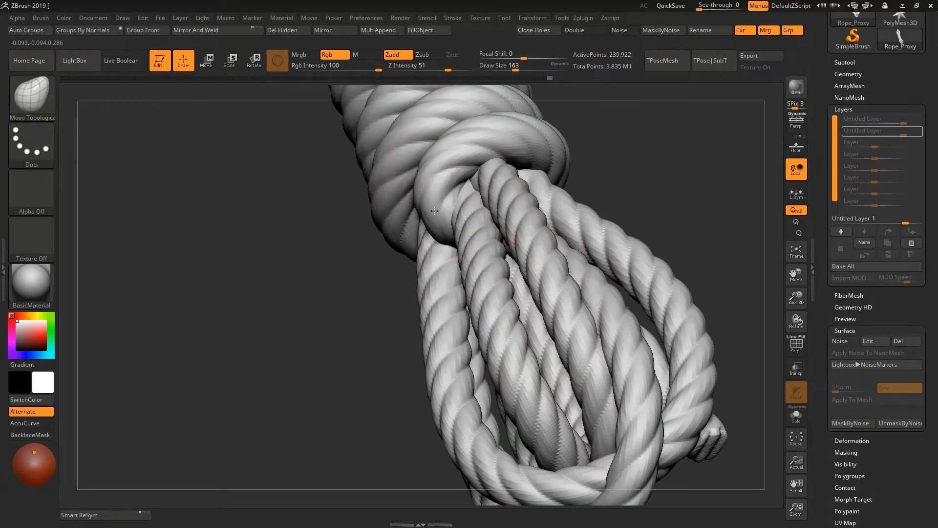
{"action": "left_click_drag", "start_coordinate": [440, 196], "coordinate": [430, 205]}
{"action": "right_click_drag", "start_coordinate": [430, 206], "coordinate": [460, 230]}
{"action": "left_click_drag", "start_coordinate": [459, 230], "coordinate": [452, 220]}
{"action": "right_click_drag", "start_coordinate": [452, 220], "coordinate": [509, 264]}
{"action": "left_click_drag", "start_coordinate": [508, 264], "coordinate": [513, 272]}
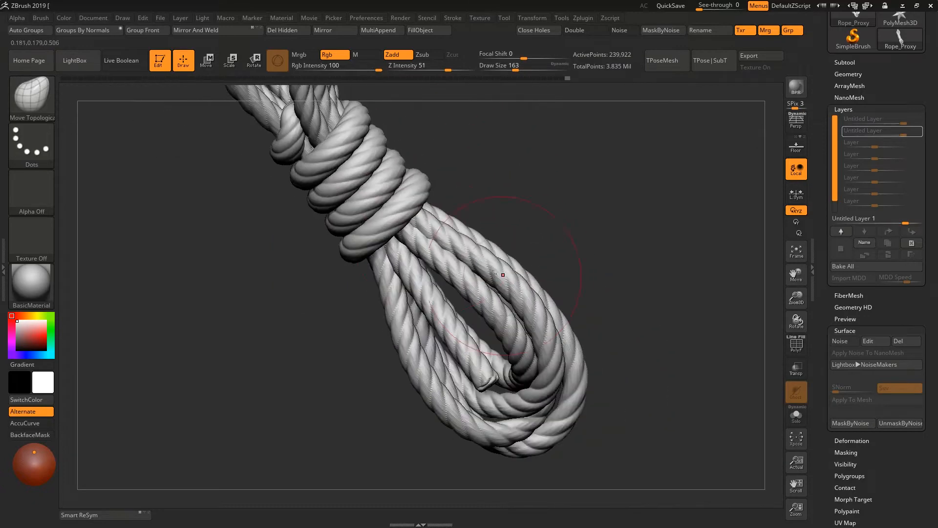
{"action": "mouse_move", "coordinate": [514, 273]}
{"action": "right_mouse_down"}
{"action": "mouse_move", "coordinate": [587, 274]}
{"action": "mouse_move", "coordinate": [538, 235]}
{"action": "right_mouse_up"}
{"action": "mouse_move", "coordinate": [538, 235]}
{"action": "right_mouse_down"}
{"action": "mouse_move", "coordinate": [456, 201]}
{"action": "mouse_move", "coordinate": [499, 240]}
{"action": "mouse_move", "coordinate": [396, 272]}
{"action": "mouse_move", "coordinate": [460, 320]}
{"action": "mouse_move", "coordinate": [586, 245]}
{"action": "right_mouse_up"}
- Return the rope to its highest subdivision level and reduce the draw size to 54
{"action": "key", "text": "d"}
{"action": "key", "text": "d"}
{"action": "left_click", "coordinate": [919, 119]}
{"action": "left_click", "coordinate": [918, 119]}
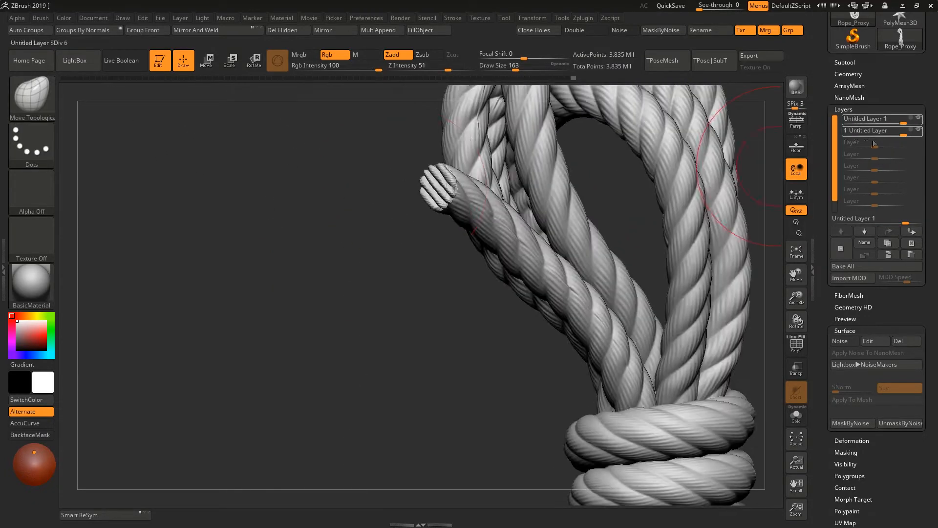
{"action": "key", "text": "space"}
{"action": "left_click_drag", "start_coordinate": [344, 252], "coordinate": [329, 252]}
- Hide the first layer, store a morph target, and set the first layer to record
{"action": "left_click", "coordinate": [919, 118]}
{"action": "left_click", "coordinate": [869, 500]}
{"action": "left_click", "coordinate": [846, 466]}
{"action": "left_click_drag", "start_coordinate": [907, 232], "coordinate": [906, 262]}
{"action": "left_click", "coordinate": [911, 104]}
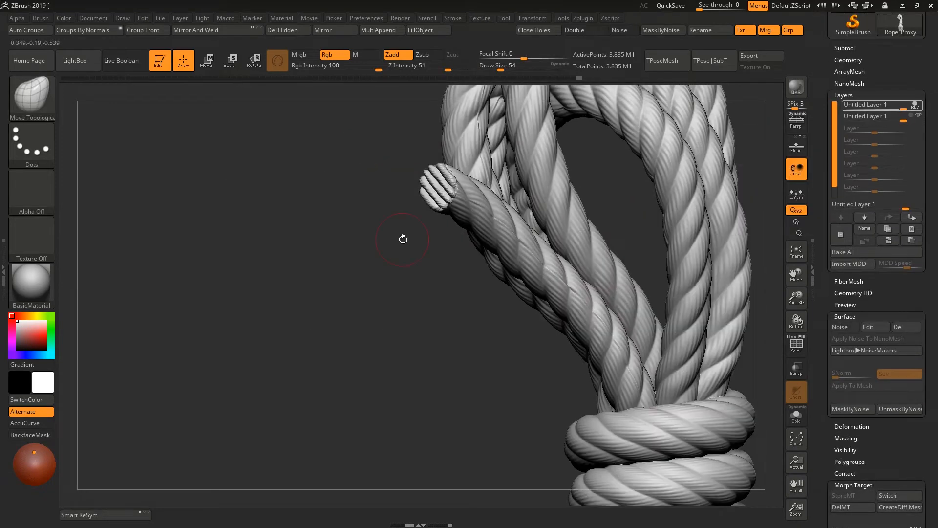
- Choose the Morph brush at draw size 37 and begin erasing strand noise from the upper tail's cut end
{"action": "key", "text": "b"}
{"action": "key", "text": "m"}
{"action": "key", "text": "o"}
{"action": "left_click", "coordinate": [34, 107]}
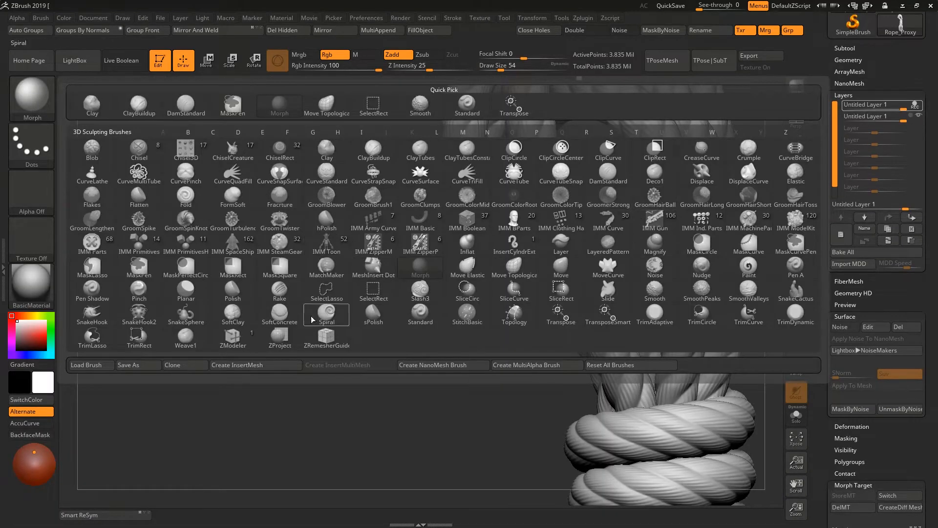
{"action": "left_click", "coordinate": [279, 108]}
{"action": "right_click_drag", "start_coordinate": [396, 321], "coordinate": [395, 380], "text": "alt"}
{"action": "right_click_drag", "start_coordinate": [395, 380], "coordinate": [440, 303], "text": "ctrl"}
{"action": "key", "text": "space"}
{"action": "left_click_drag", "start_coordinate": [444, 192], "coordinate": [439, 191]}
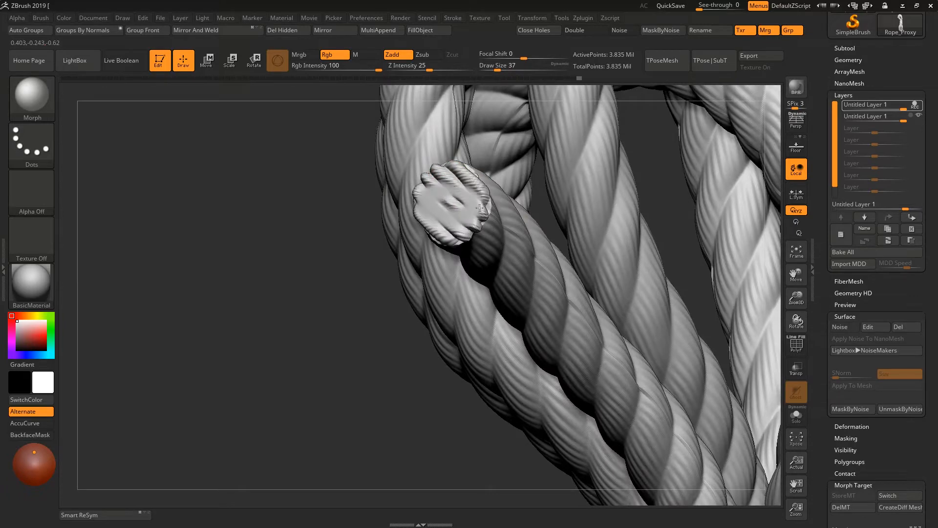
- Clear the remaining noise from the upper tail's cut end and rim with the Morph brush at draw size 124
{"action": "right_click_drag", "start_coordinate": [352, 209], "coordinate": [442, 216]}
{"action": "key", "text": "space"}
{"action": "left_click_drag", "start_coordinate": [442, 218], "coordinate": [451, 218]}
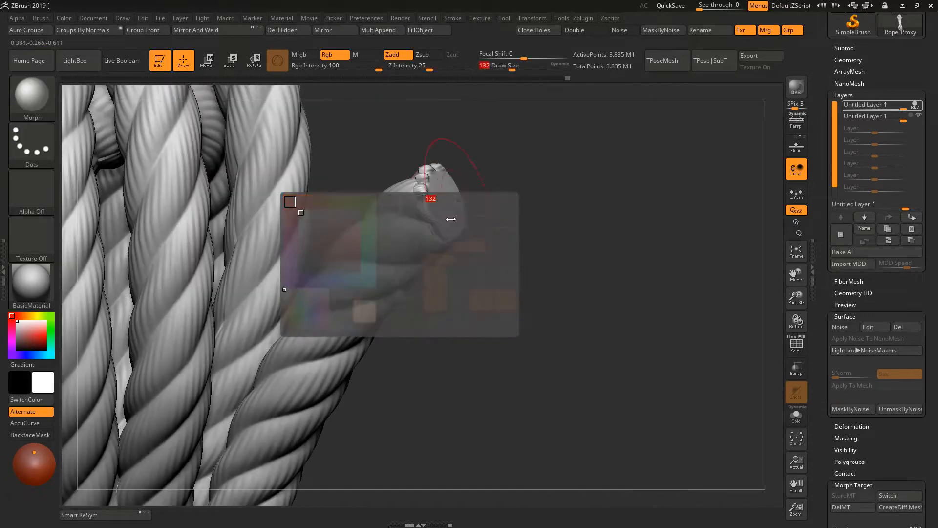
{"action": "mouse_move", "coordinate": [432, 219]}
{"action": "right_mouse_down"}
{"action": "mouse_move", "coordinate": [442, 235]}
{"action": "mouse_move", "coordinate": [488, 189]}
{"action": "mouse_move", "coordinate": [479, 203]}
{"action": "right_mouse_up"}
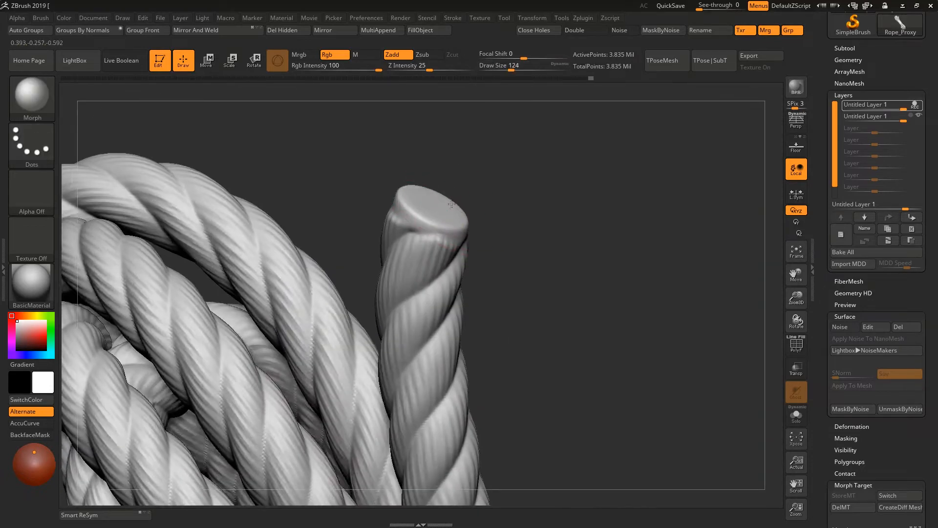
{"action": "key", "text": "space"}
{"action": "left_click_drag", "start_coordinate": [450, 224], "coordinate": [459, 225]}
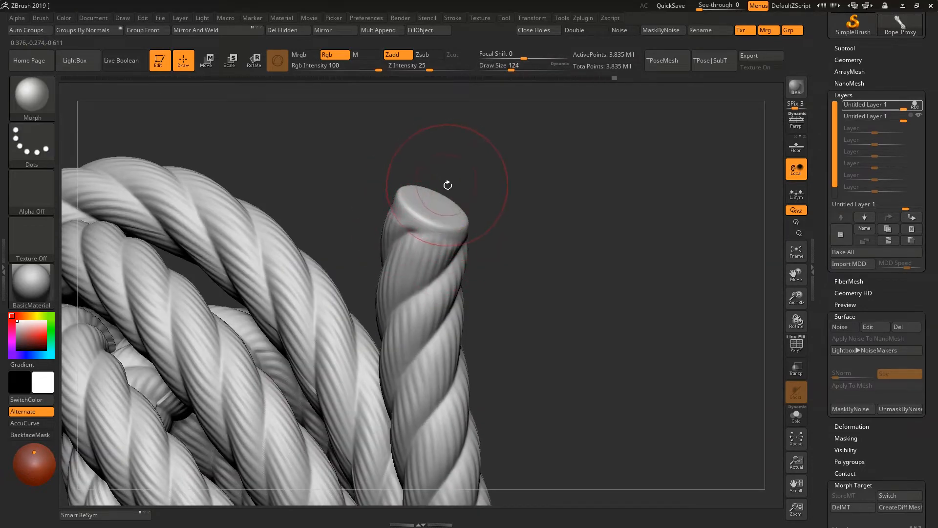
- Carve fibre grooves across the upper tail's cut end with the Rake brush
{"action": "key", "text": "b"}
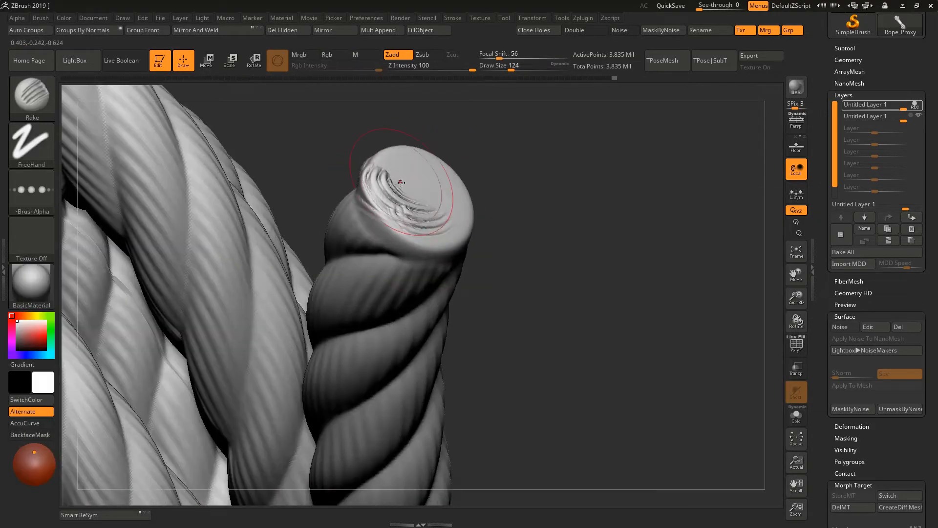
{"action": "right_click_drag", "start_coordinate": [408, 182], "coordinate": [416, 180]}
{"action": "key", "text": "space"}
{"action": "left_click_drag", "start_coordinate": [416, 180], "coordinate": [411, 180]}
{"action": "right_click_drag", "start_coordinate": [411, 180], "coordinate": [448, 165]}
{"action": "key", "text": "space"}
{"action": "left_click_drag", "start_coordinate": [447, 166], "coordinate": [440, 208]}
{"action": "mouse_move", "coordinate": [440, 207]}
{"action": "right_mouse_down"}
{"action": "mouse_move", "coordinate": [452, 177]}
{"action": "mouse_move", "coordinate": [502, 184]}
{"action": "right_mouse_up"}
- Roughen the grooved cut end of the upper tail with the Flakes brush
{"action": "key", "text": "b"}
{"action": "left_click", "coordinate": [149, 293]}
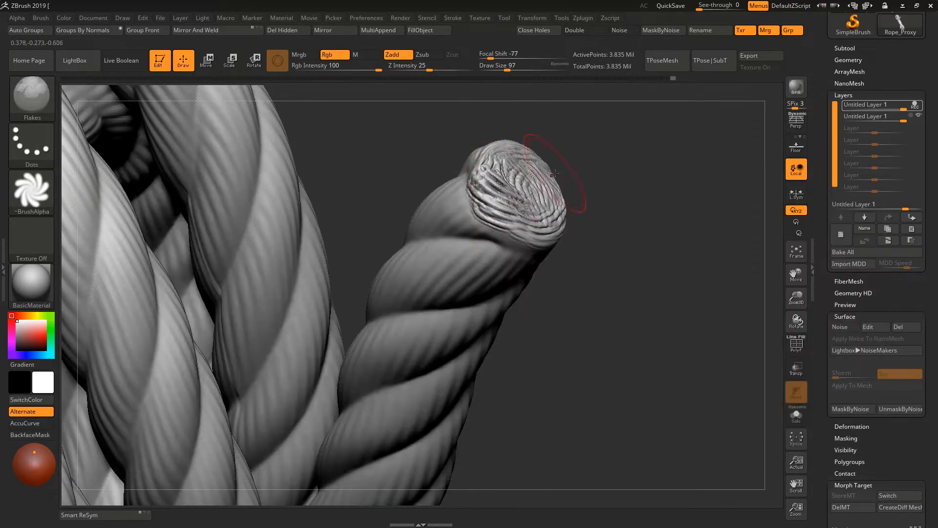
{"action": "mouse_move", "coordinate": [511, 178]}
{"action": "left_mouse_down"}
{"action": "mouse_move", "coordinate": [516, 220]}
{"action": "mouse_move", "coordinate": [543, 215]}
{"action": "mouse_move", "coordinate": [515, 181]}
{"action": "left_mouse_up"}
{"action": "right_click_drag", "start_coordinate": [515, 181], "coordinate": [497, 165]}
{"action": "mouse_move", "coordinate": [497, 165]}
{"action": "left_mouse_down"}
{"action": "mouse_move", "coordinate": [500, 203]}
{"action": "mouse_move", "coordinate": [511, 207]}
{"action": "mouse_move", "coordinate": [536, 164]}
{"action": "mouse_move", "coordinate": [525, 202]}
{"action": "mouse_move", "coordinate": [550, 194]}
{"action": "left_mouse_up"}
- Switch the Flakes stroke to Color Spray and texture the upper tail's cut end at draw size 27
{"action": "left_click", "coordinate": [31, 146]}
{"action": "left_click", "coordinate": [220, 152]}
{"action": "mouse_move", "coordinate": [550, 193]}
{"action": "right_mouse_down"}
{"action": "mouse_move", "coordinate": [605, 201]}
{"action": "mouse_move", "coordinate": [598, 169]}
{"action": "mouse_move", "coordinate": [622, 168]}
{"action": "right_mouse_up"}
{"action": "key", "text": "ctrl+z"}
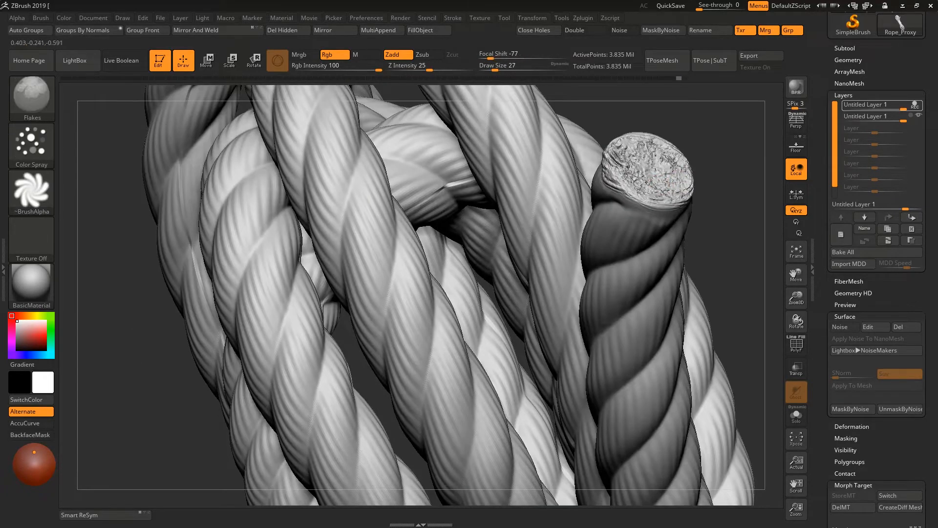
{"action": "left_click_drag", "start_coordinate": [685, 168], "coordinate": [635, 146]}
- Erase the strand noise from the lower tail's cut end with the Morph brush at draw size 80
{"action": "mouse_move", "coordinate": [630, 157]}
{"action": "right_mouse_down", "text": "ctrl"}
{"action": "mouse_move", "coordinate": [453, 184]}
{"action": "mouse_move", "coordinate": [478, 274]}
{"action": "mouse_move", "coordinate": [538, 220]}
{"action": "mouse_move", "coordinate": [512, 303]}
{"action": "right_mouse_up", "text": "ctrl"}
{"action": "key", "text": "b"}
{"action": "key", "text": "m"}
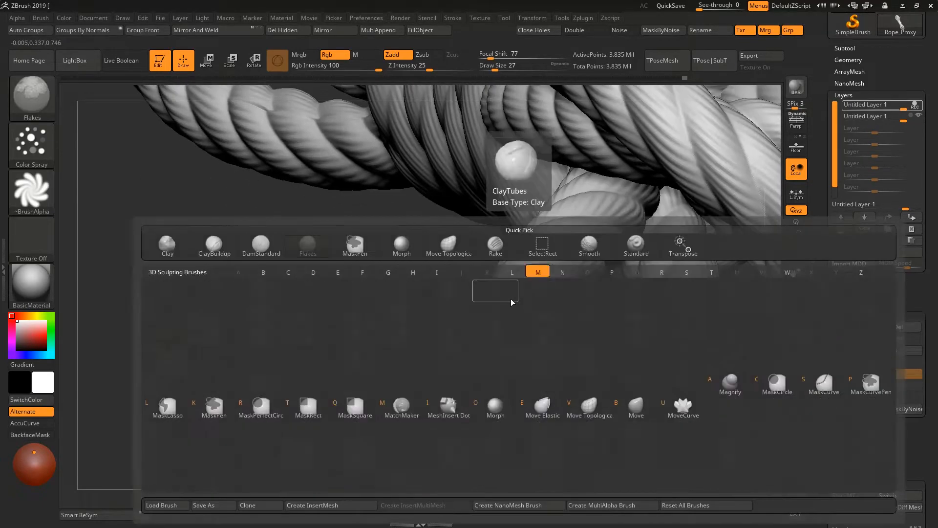
{"action": "key", "text": "o"}
{"action": "key", "text": "space"}
{"action": "mouse_move", "coordinate": [514, 327]}
{"action": "left_mouse_down"}
{"action": "mouse_move", "coordinate": [543, 317]}
{"action": "mouse_move", "coordinate": [542, 359]}
{"action": "left_mouse_up"}
{"action": "right_click_drag", "start_coordinate": [440, 337], "coordinate": [502, 325]}
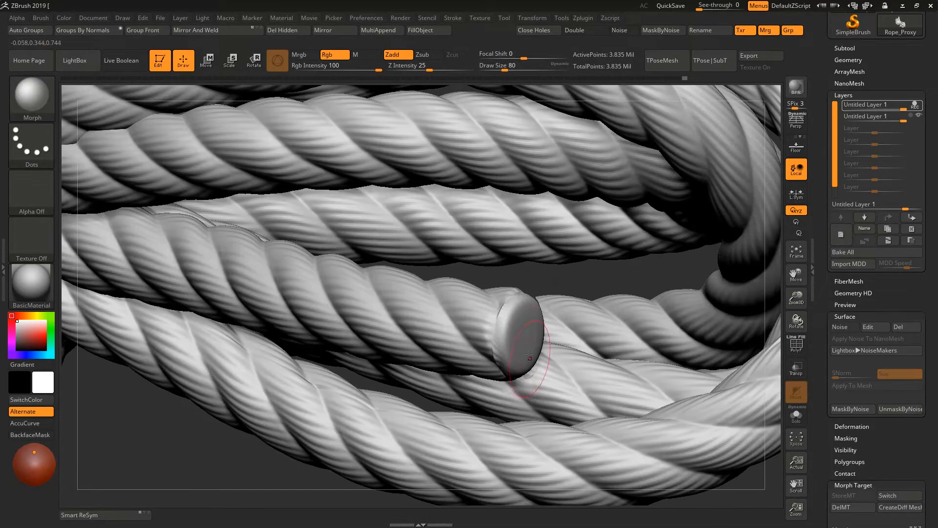
{"action": "right_click_drag", "start_coordinate": [530, 355], "coordinate": [536, 377]}
- Texture the lower tail's cut end with the Flakes brush in Color Spray mode at draw size 41
{"action": "key", "text": "b"}
{"action": "left_click", "coordinate": [557, 322]}
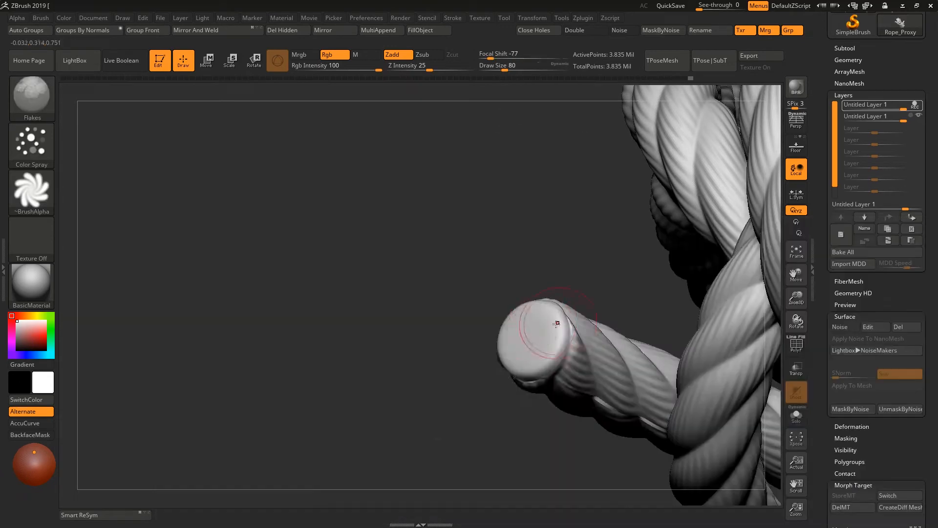
{"action": "right_click_drag", "start_coordinate": [531, 336], "coordinate": [570, 313]}
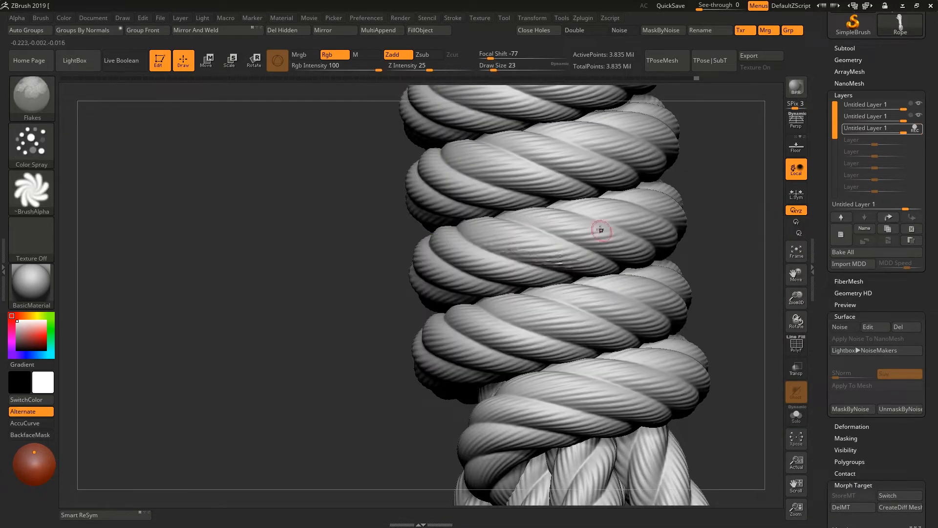
- Spray Flakes roughness over the wraps, loops and tail at draw size 23 while recording on the third layer
{"action": "right_click_drag", "start_coordinate": [601, 230], "coordinate": [484, 230], "text": "alt"}
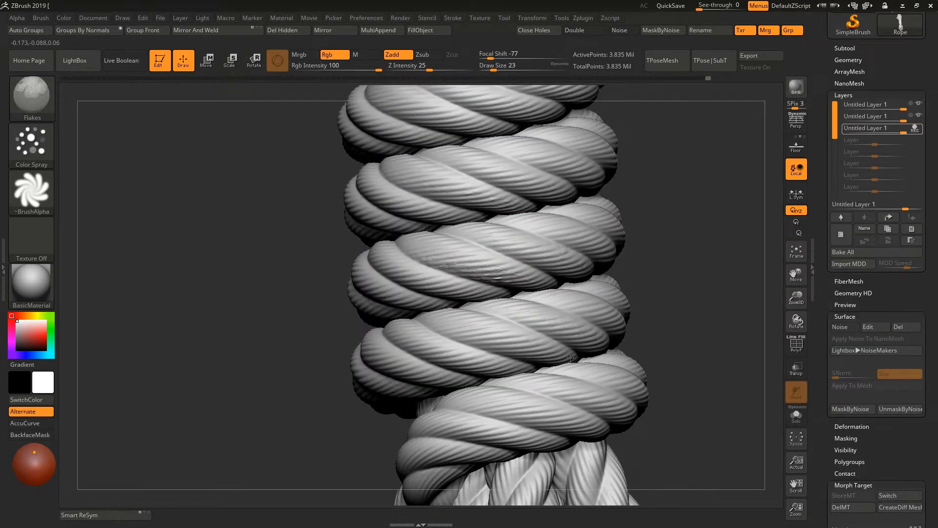
{"action": "right_click_drag", "start_coordinate": [571, 358], "coordinate": [478, 221]}
{"action": "right_click_drag", "start_coordinate": [563, 188], "coordinate": [391, 268]}
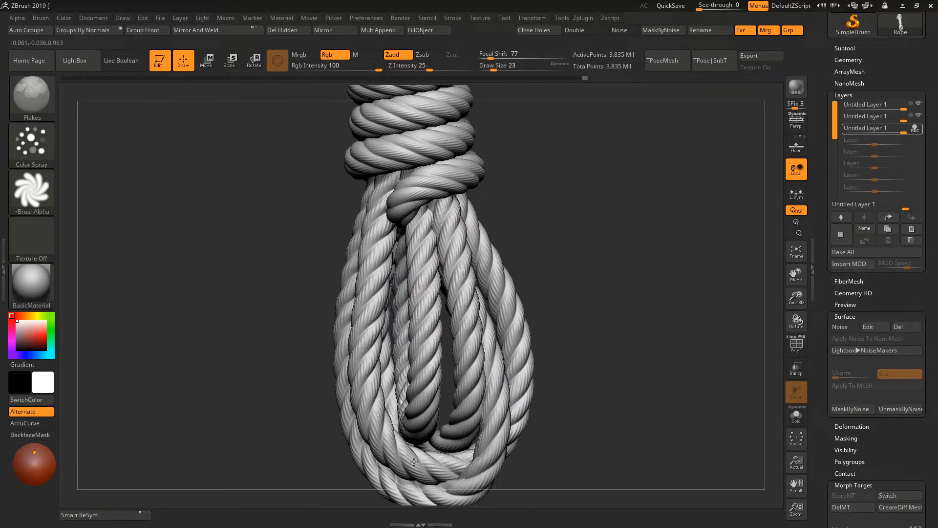
{"action": "right_click_drag", "start_coordinate": [463, 362], "coordinate": [513, 458]}
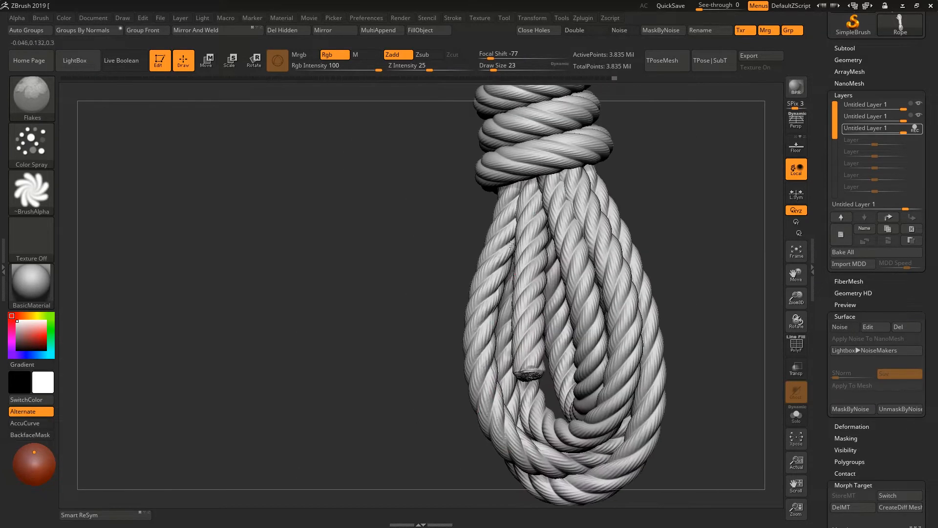
{"action": "right_click_drag", "start_coordinate": [587, 302], "coordinate": [604, 242]}
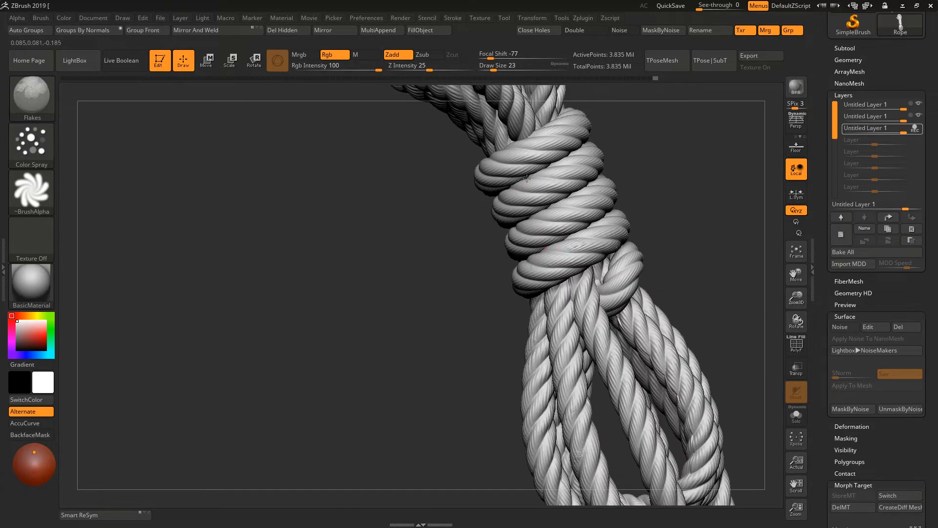
{"action": "right_click_drag", "start_coordinate": [527, 178], "coordinate": [420, 250]}
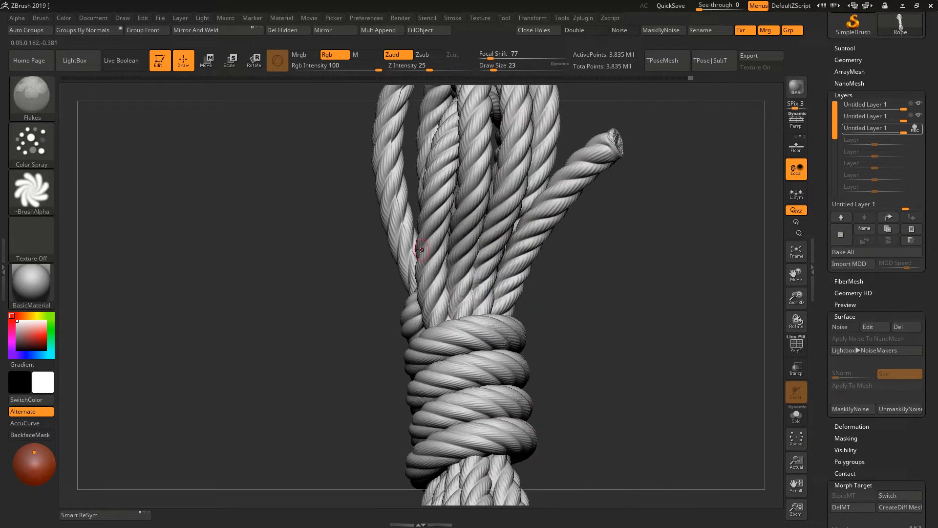
{"action": "right_click_drag", "start_coordinate": [541, 171], "coordinate": [576, 308]}
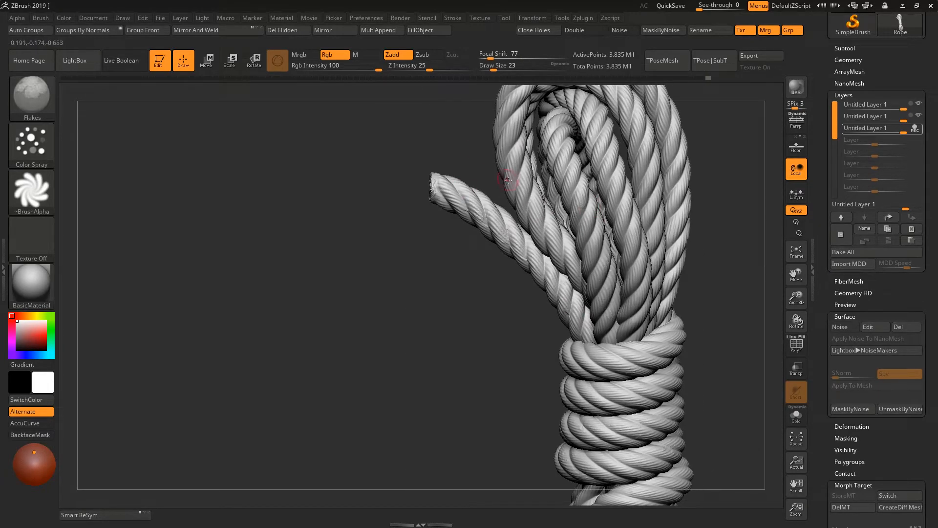
{"action": "right_click_drag", "start_coordinate": [634, 257], "coordinate": [291, 242]}
{"action": "right_click_drag", "start_coordinate": [274, 411], "coordinate": [479, 406], "text": "alt"}
- Add a new layer and carve creases into the loop strands with DamStandard at draw size 23
{"action": "left_click", "coordinate": [841, 235]}
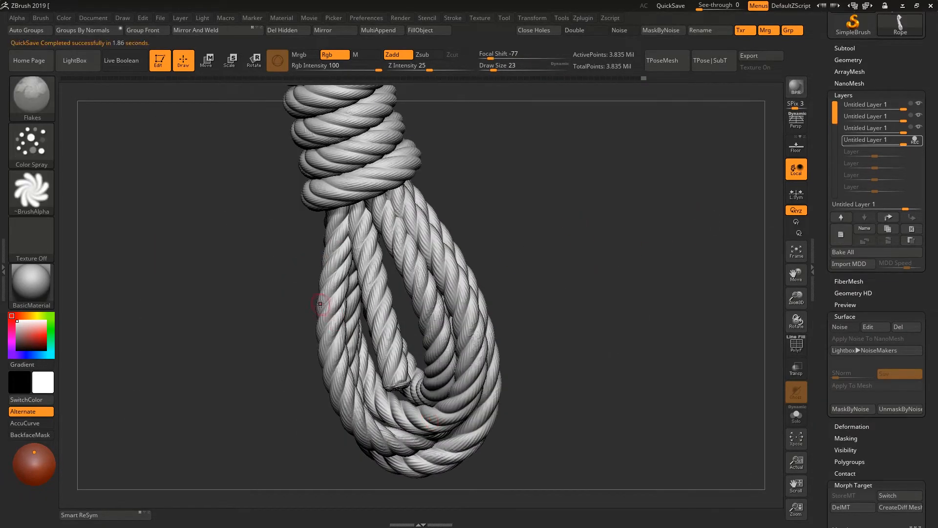
{"action": "right_click_drag", "start_coordinate": [320, 304], "coordinate": [438, 272], "text": "ctrl"}
{"action": "key", "text": "b"}
{"action": "key", "text": "d"}
{"action": "key", "text": "s"}
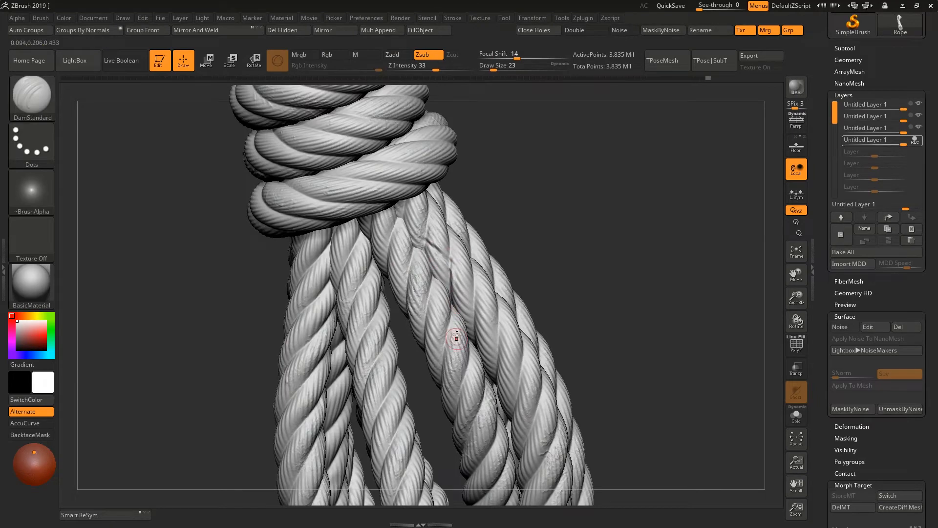
{"action": "right_click_drag", "start_coordinate": [456, 336], "coordinate": [550, 230]}
{"action": "left_click_drag", "start_coordinate": [552, 209], "coordinate": [561, 176]}
{"action": "mouse_move", "coordinate": [558, 190]}
{"action": "right_mouse_down", "text": "ctrl"}
{"action": "mouse_move", "coordinate": [559, 238]}
{"action": "mouse_move", "coordinate": [612, 241]}
{"action": "mouse_move", "coordinate": [572, 291]}
{"action": "mouse_move", "coordinate": [560, 231]}
{"action": "mouse_move", "coordinate": [566, 266]}
{"action": "right_mouse_up", "text": "ctrl"}
{"action": "right_click_drag", "start_coordinate": [566, 267], "coordinate": [493, 233]}
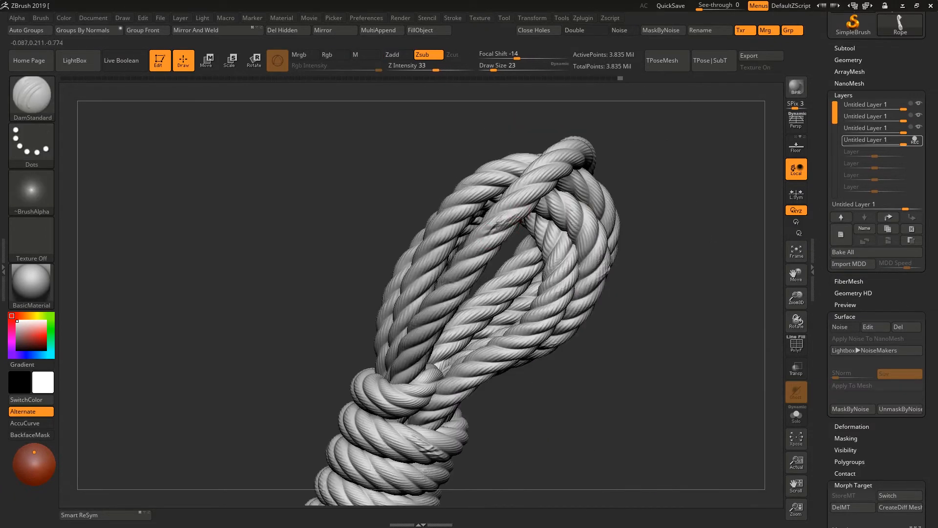
- Carve DamStandard creases along the upper loop and into the strands just below the wraps
{"action": "left_click_drag", "start_coordinate": [497, 226], "coordinate": [521, 217]}
{"action": "right_click_drag", "start_coordinate": [522, 218], "coordinate": [524, 266], "text": "ctrl"}
{"action": "mouse_move", "coordinate": [524, 266]}
{"action": "right_mouse_down"}
{"action": "mouse_move", "coordinate": [548, 272]}
{"action": "mouse_move", "coordinate": [542, 220]}
{"action": "right_mouse_up"}
{"action": "right_click_drag", "start_coordinate": [542, 220], "coordinate": [459, 278], "text": "alt"}
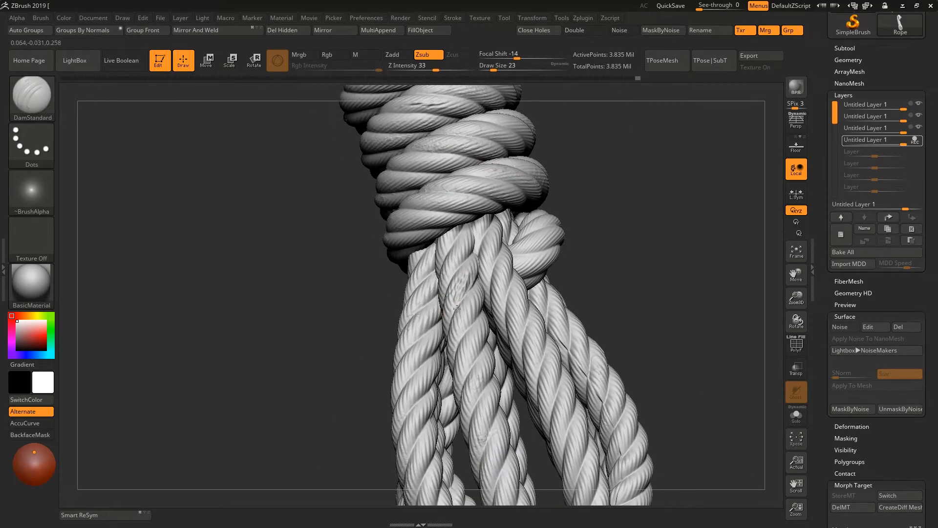
{"action": "left_click_drag", "start_coordinate": [457, 308], "coordinate": [465, 276]}
{"action": "mouse_move", "coordinate": [465, 277]}
{"action": "right_mouse_down"}
{"action": "mouse_move", "coordinate": [461, 291]}
{"action": "mouse_move", "coordinate": [459, 279]}
{"action": "right_mouse_up"}
{"action": "left_click_drag", "start_coordinate": [460, 279], "coordinate": [464, 265]}
{"action": "mouse_move", "coordinate": [464, 265]}
{"action": "right_mouse_down", "text": "ctrl"}
{"action": "mouse_move", "coordinate": [467, 313]}
{"action": "mouse_move", "coordinate": [469, 266]}
{"action": "right_mouse_up", "text": "ctrl"}
{"action": "right_click_drag", "start_coordinate": [509, 303], "coordinate": [519, 268], "text": "alt"}
{"action": "left_click_drag", "start_coordinate": [519, 268], "coordinate": [523, 252]}
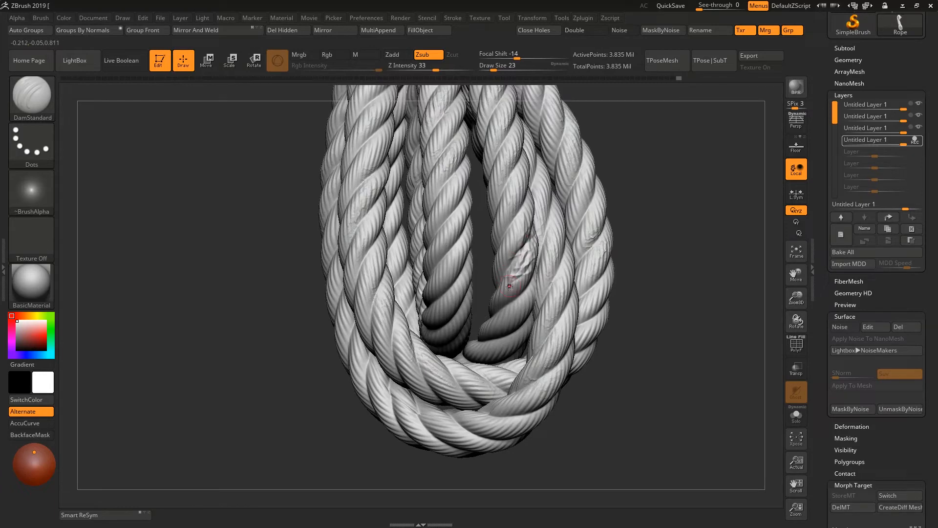
- Undo the last two DamStandard strokes on the lower loops
{"action": "mouse_move", "coordinate": [510, 287]}
{"action": "right_mouse_down"}
{"action": "mouse_move", "coordinate": [562, 302]}
{"action": "mouse_move", "coordinate": [576, 274]}
{"action": "mouse_move", "coordinate": [507, 294]}
{"action": "mouse_move", "coordinate": [403, 264]}
{"action": "right_mouse_up"}
{"action": "key", "text": "ctrl+z"}
{"action": "key", "text": "ctrl+z"}
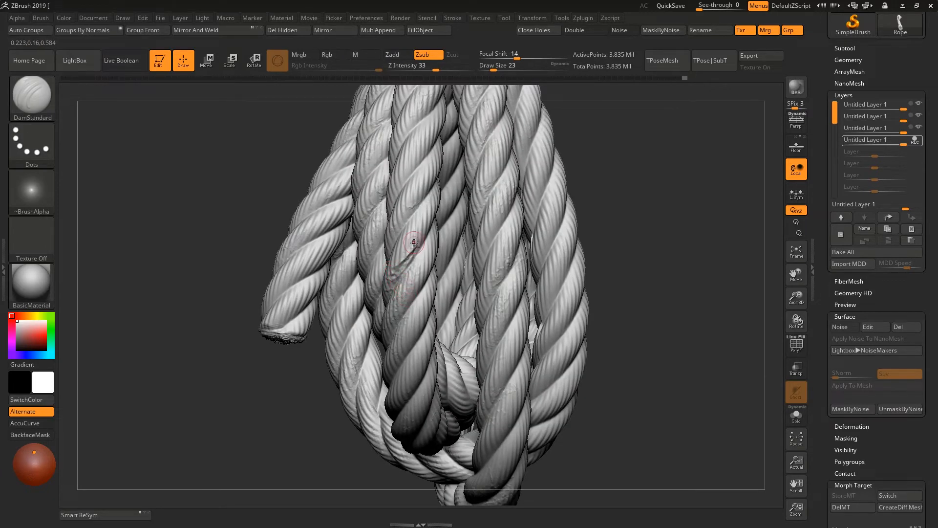
- Cut DamStandard creases and frayed nicks into the lower loops' strands around the free end
{"action": "right_click_drag", "start_coordinate": [440, 269], "coordinate": [405, 303], "text": "ctrl"}
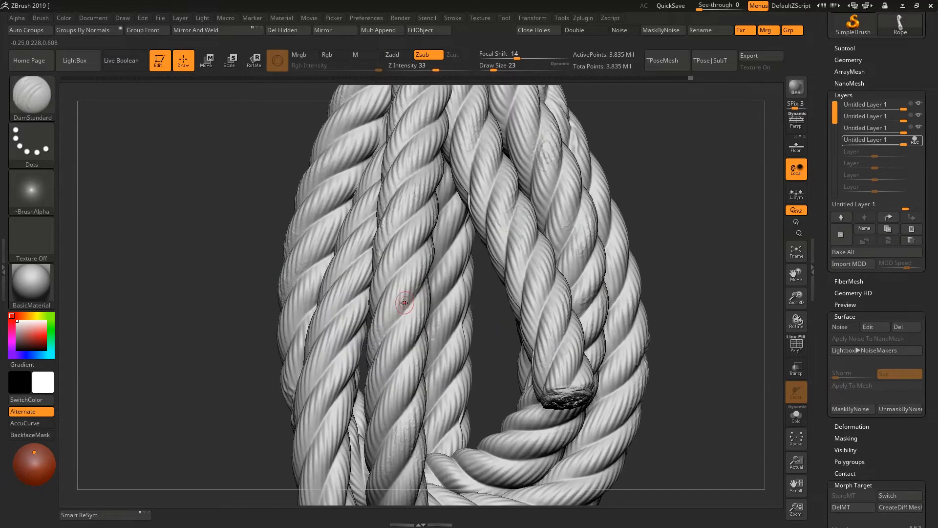
{"action": "left_click_drag", "start_coordinate": [397, 303], "coordinate": [414, 278]}
{"action": "right_click_drag", "start_coordinate": [392, 337], "coordinate": [409, 284], "text": "ctrl"}
{"action": "mouse_move", "coordinate": [409, 284]}
{"action": "right_mouse_down", "text": "ctrl"}
{"action": "mouse_move", "coordinate": [412, 299]}
{"action": "mouse_move", "coordinate": [422, 267]}
{"action": "mouse_move", "coordinate": [452, 282]}
{"action": "mouse_move", "coordinate": [445, 288]}
{"action": "right_mouse_up", "text": "ctrl"}
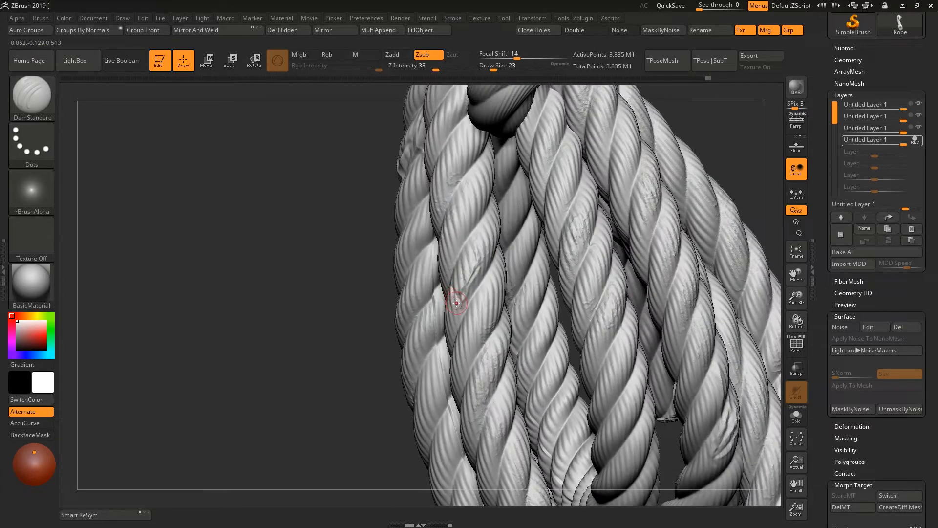
{"action": "right_click_drag", "start_coordinate": [478, 267], "coordinate": [481, 337], "text": "ctrl"}
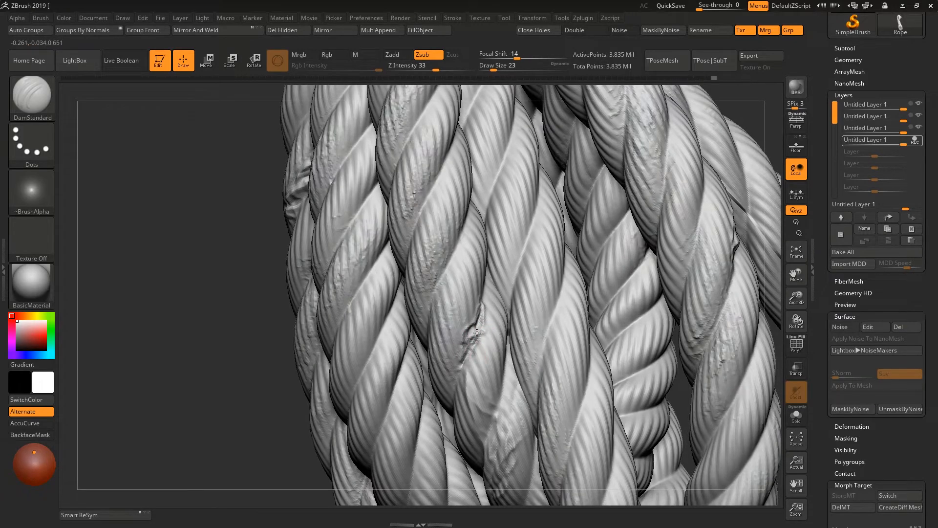
{"action": "right_click_drag", "start_coordinate": [476, 332], "coordinate": [473, 259], "text": "ctrl"}
- Carve DamStandard creases into the lowest wrap coils, keeping the draw size at 23
{"action": "key", "text": "space"}
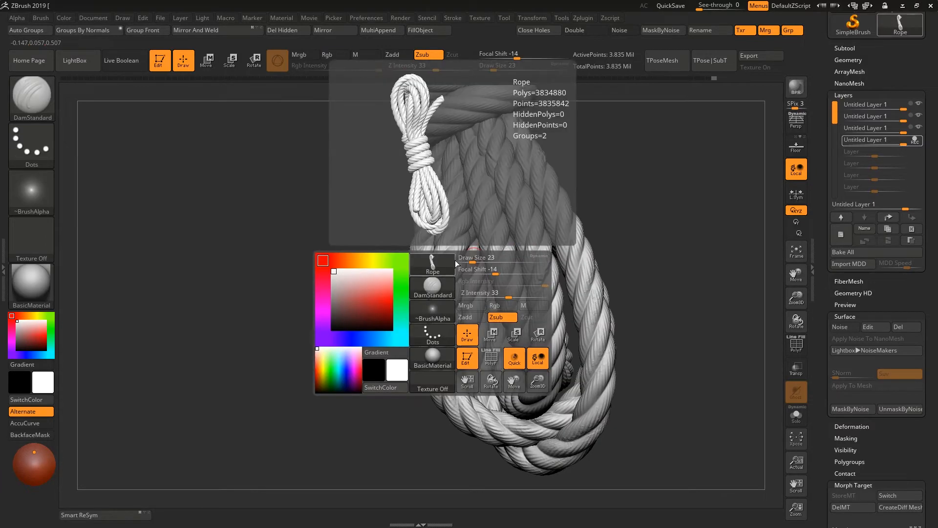
{"action": "right_click_drag", "start_coordinate": [458, 164], "coordinate": [488, 275], "text": "alt"}
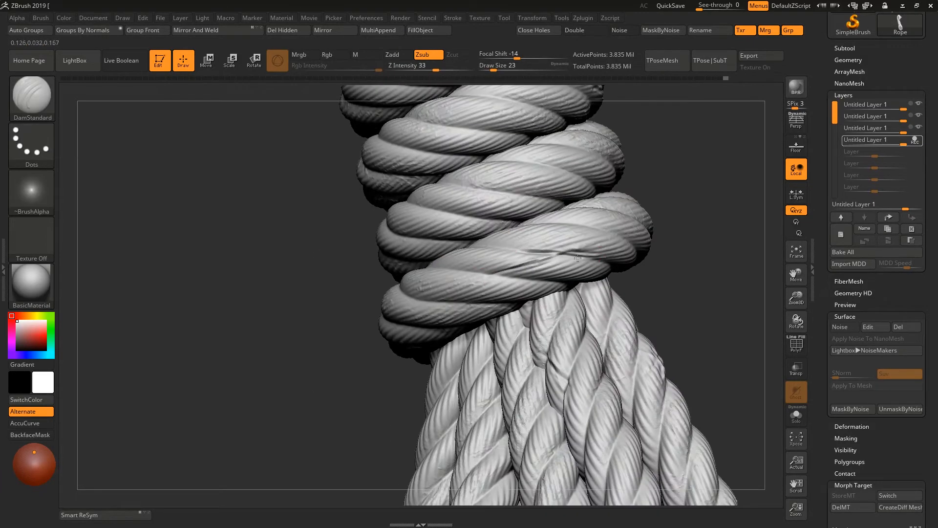
{"action": "left_click_drag", "start_coordinate": [533, 268], "coordinate": [505, 272]}
{"action": "mouse_move", "coordinate": [489, 288]}
{"action": "right_mouse_down", "text": "ctrl"}
{"action": "mouse_move", "coordinate": [453, 239]}
{"action": "mouse_move", "coordinate": [523, 255]}
{"action": "mouse_move", "coordinate": [590, 319]}
{"action": "right_mouse_up", "text": "ctrl"}
{"action": "left_click_drag", "start_coordinate": [550, 302], "coordinate": [589, 299]}
{"action": "right_click_drag", "start_coordinate": [574, 313], "coordinate": [549, 293], "text": "ctrl"}
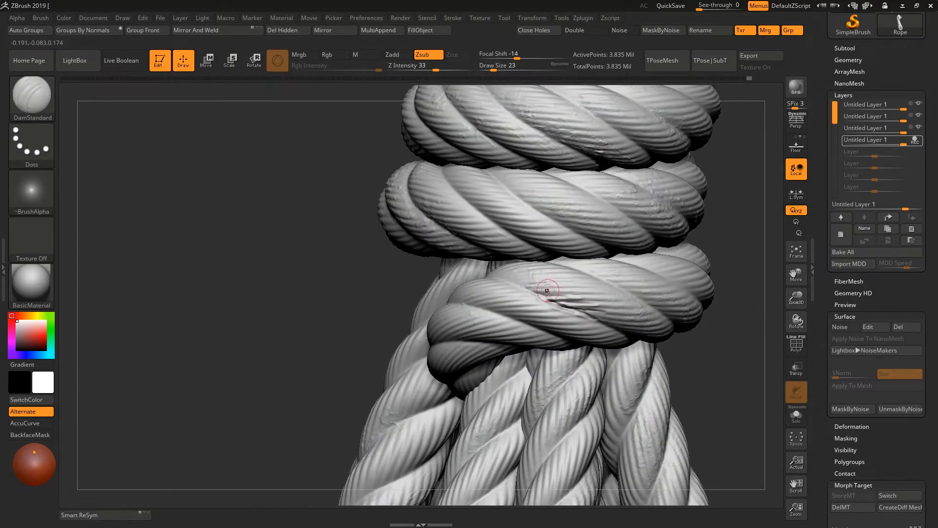
- Add a last DamStandard crease along the lowest wrap coil's strands and raise the brush's Z intensity to 53
{"action": "left_click_drag", "start_coordinate": [579, 303], "coordinate": [611, 309]}
{"action": "mouse_move", "coordinate": [609, 337]}
{"action": "right_mouse_down", "text": "ctrl"}
{"action": "mouse_move", "coordinate": [599, 293]}
{"action": "mouse_move", "coordinate": [552, 230]}
{"action": "right_mouse_up", "text": "ctrl"}
{"action": "right_click_drag", "start_coordinate": [537, 146], "coordinate": [543, 196], "text": "alt"}
{"action": "mouse_move", "coordinate": [543, 195]}
{"action": "right_mouse_down", "text": "ctrl"}
{"action": "mouse_move", "coordinate": [553, 235]}
{"action": "mouse_move", "coordinate": [572, 245]}
{"action": "mouse_move", "coordinate": [432, 290]}
{"action": "right_mouse_up", "text": "ctrl"}
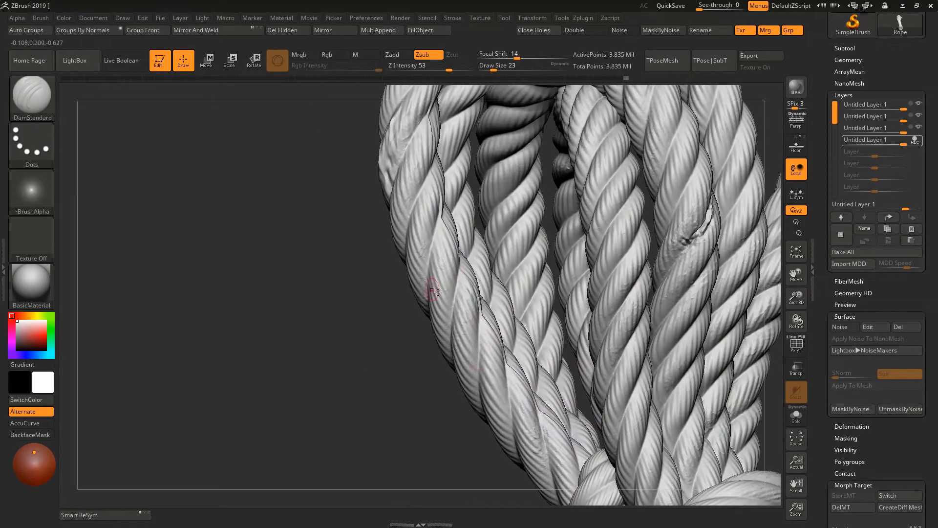
- Cut DamStandard nicks and creases into the strands of the loops above the wraps at Z intensity 53
{"action": "right_click_drag", "start_coordinate": [472, 317], "coordinate": [493, 264], "text": "ctrl"}
{"action": "right_click_drag", "start_coordinate": [603, 386], "coordinate": [455, 372]}
{"action": "right_click_drag", "start_coordinate": [465, 206], "coordinate": [489, 289], "text": "ctrl"}
{"action": "left_click_drag", "start_coordinate": [490, 280], "coordinate": [508, 229]}
{"action": "right_click_drag", "start_coordinate": [514, 261], "coordinate": [528, 210], "text": "ctrl"}
{"action": "right_click_drag", "start_coordinate": [611, 342], "coordinate": [538, 332]}
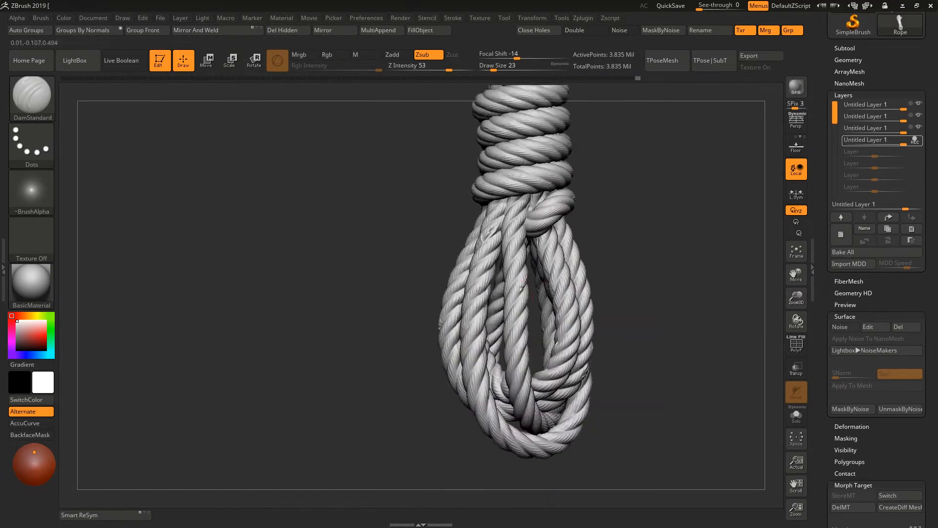
- Carve DamStandard wear marks into the lower loops' strands beneath the knot, with draw size 23
{"action": "right_click_drag", "start_coordinate": [508, 234], "coordinate": [518, 293], "text": "ctrl"}
{"action": "left_click_drag", "start_coordinate": [415, 386], "coordinate": [460, 401]}
{"action": "right_click_drag", "start_coordinate": [489, 235], "coordinate": [494, 249], "text": "ctrl"}
{"action": "left_click_drag", "start_coordinate": [503, 198], "coordinate": [553, 214]}
{"action": "right_click_drag", "start_coordinate": [577, 229], "coordinate": [523, 264], "text": "ctrl"}
{"action": "right_click_drag", "start_coordinate": [523, 264], "coordinate": [557, 249], "text": "ctrl"}
{"action": "right_click_drag", "start_coordinate": [488, 220], "coordinate": [535, 215]}
{"action": "right_click_drag", "start_coordinate": [536, 215], "coordinate": [535, 266], "text": "ctrl"}
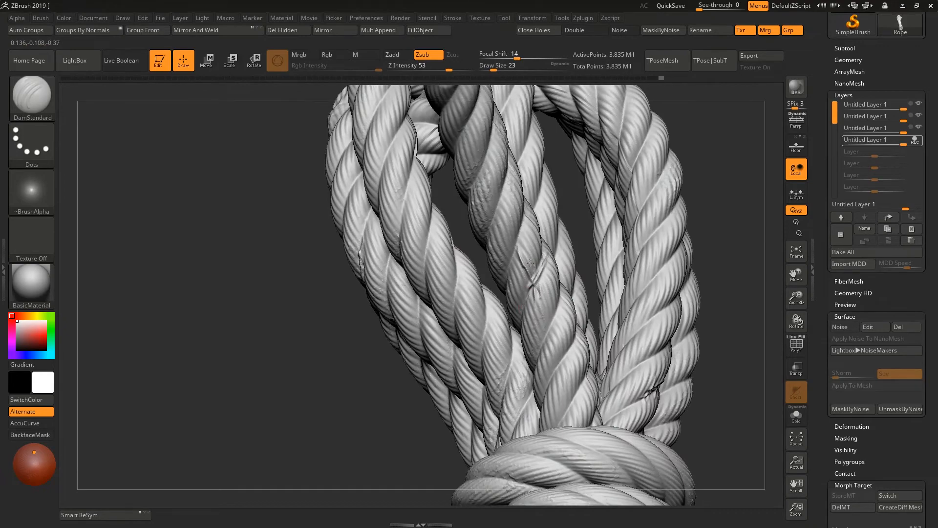
- Carve deeper frayed DamStandard cuts across the inner and outer strands just above the wraps
{"action": "left_click_drag", "start_coordinate": [531, 263], "coordinate": [536, 283]}
{"action": "right_click_drag", "start_coordinate": [536, 282], "coordinate": [508, 293], "text": "ctrl"}
{"action": "left_click_drag", "start_coordinate": [517, 244], "coordinate": [512, 291]}
{"action": "right_click_drag", "start_coordinate": [512, 291], "coordinate": [518, 240], "text": "ctrl"}
{"action": "right_click_drag", "start_coordinate": [518, 362], "coordinate": [506, 254], "text": "alt"}
{"action": "mouse_move", "coordinate": [506, 255]}
{"action": "right_mouse_down", "text": "ctrl"}
{"action": "mouse_move", "coordinate": [506, 307]}
{"action": "mouse_move", "coordinate": [525, 342]}
{"action": "right_mouse_up", "text": "ctrl"}
{"action": "left_click_drag", "start_coordinate": [530, 332], "coordinate": [537, 369]}
{"action": "right_click_drag", "start_coordinate": [555, 318], "coordinate": [469, 269], "text": "ctrl"}
{"action": "right_click_drag", "start_coordinate": [469, 269], "coordinate": [511, 274]}
{"action": "mouse_move", "coordinate": [511, 273]}
{"action": "right_mouse_down", "text": "ctrl"}
{"action": "mouse_move", "coordinate": [511, 319]}
{"action": "mouse_move", "coordinate": [562, 268]}
{"action": "right_mouse_up", "text": "ctrl"}
{"action": "right_click_drag", "start_coordinate": [600, 346], "coordinate": [525, 282]}
- Stop recording the strand wear layer and toggle its visibility to compare the whole rope with and without it
{"action": "left_click_drag", "start_coordinate": [576, 267], "coordinate": [658, 279]}
{"action": "right_click_drag", "start_coordinate": [658, 279], "coordinate": [674, 315], "text": "ctrl"}
{"action": "mouse_move", "coordinate": [638, 229]}
{"action": "right_mouse_down", "text": "ctrl"}
{"action": "mouse_move", "coordinate": [628, 222]}
{"action": "mouse_move", "coordinate": [645, 197]}
{"action": "right_mouse_up", "text": "ctrl"}
{"action": "left_click", "coordinate": [918, 140]}
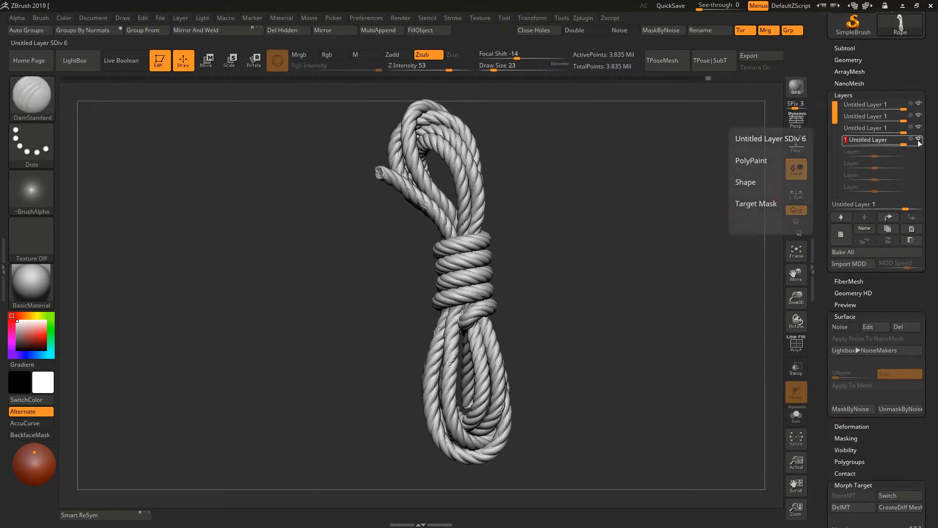
{"action": "left_click", "coordinate": [918, 139]}
{"action": "left_click", "coordinate": [918, 140]}
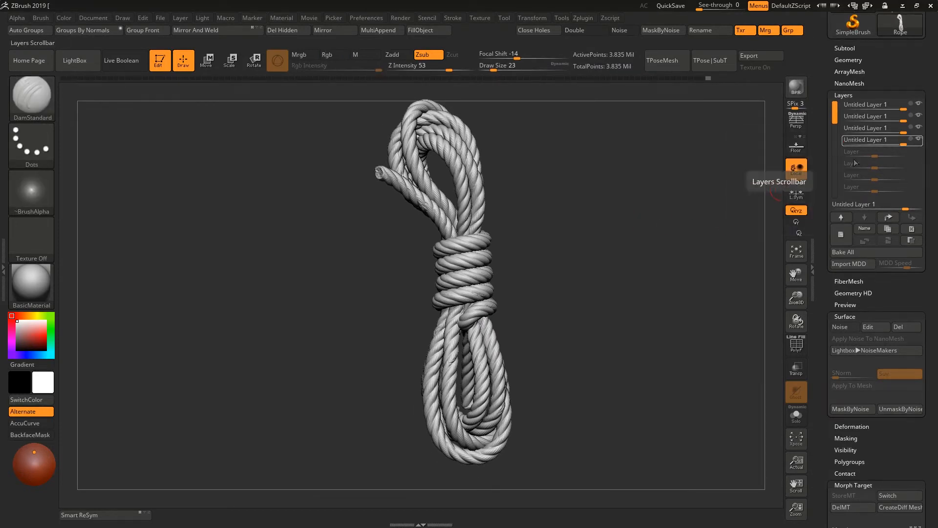
{"action": "left_click", "coordinate": [917, 142]}
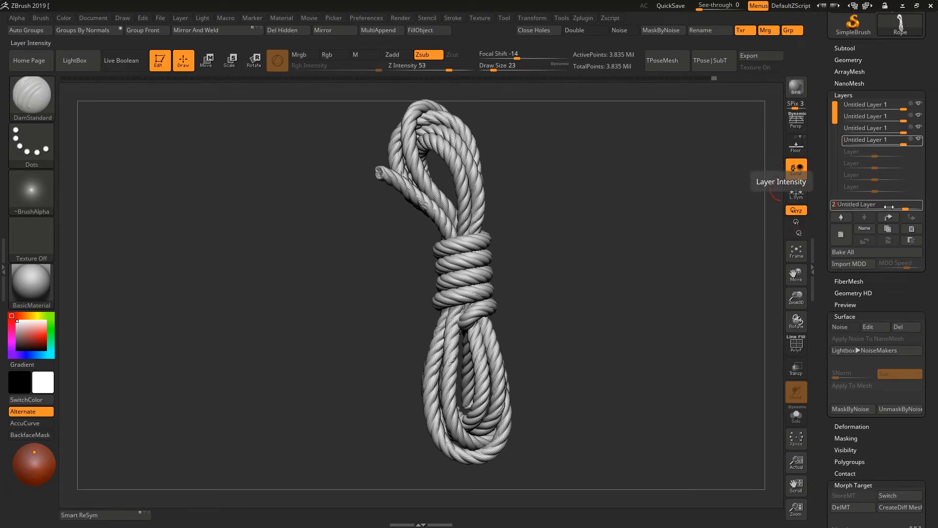
{"action": "mouse_move", "coordinate": [535, 221]}
{"action": "right_mouse_down"}
{"action": "mouse_move", "coordinate": [515, 226]}
{"action": "mouse_move", "coordinate": [569, 260]}
{"action": "mouse_move", "coordinate": [606, 261]}
{"action": "right_mouse_up"}
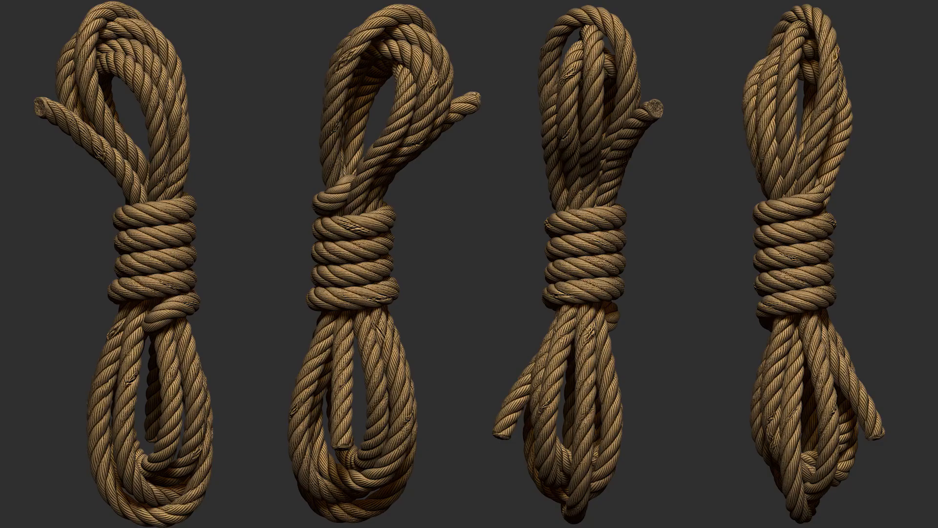